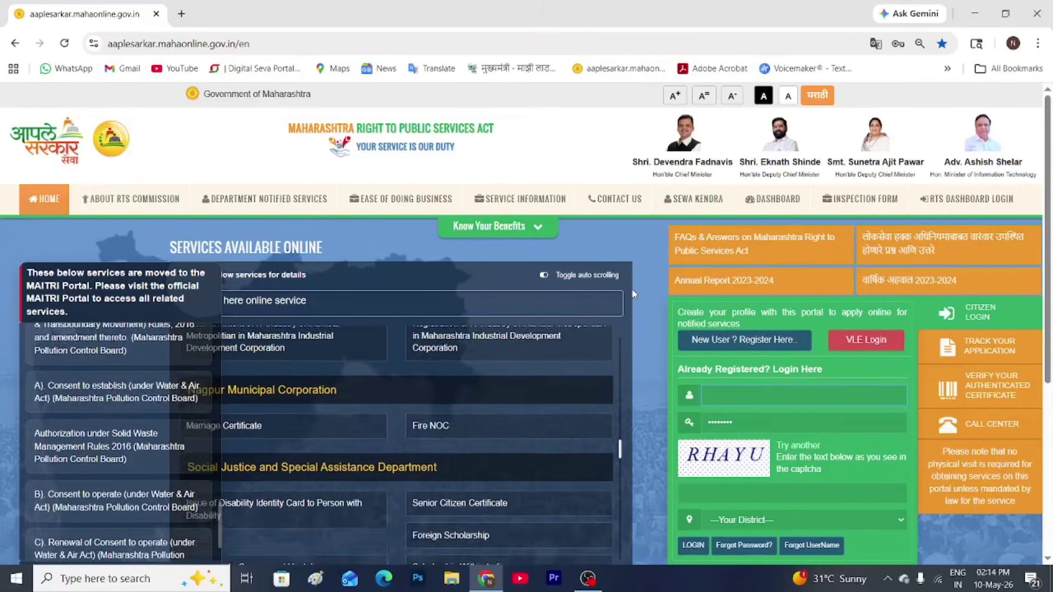
Start new-user registration and choose Option 1, mobile OTP verification
{"action": "left_click", "coordinate": [727, 396]}
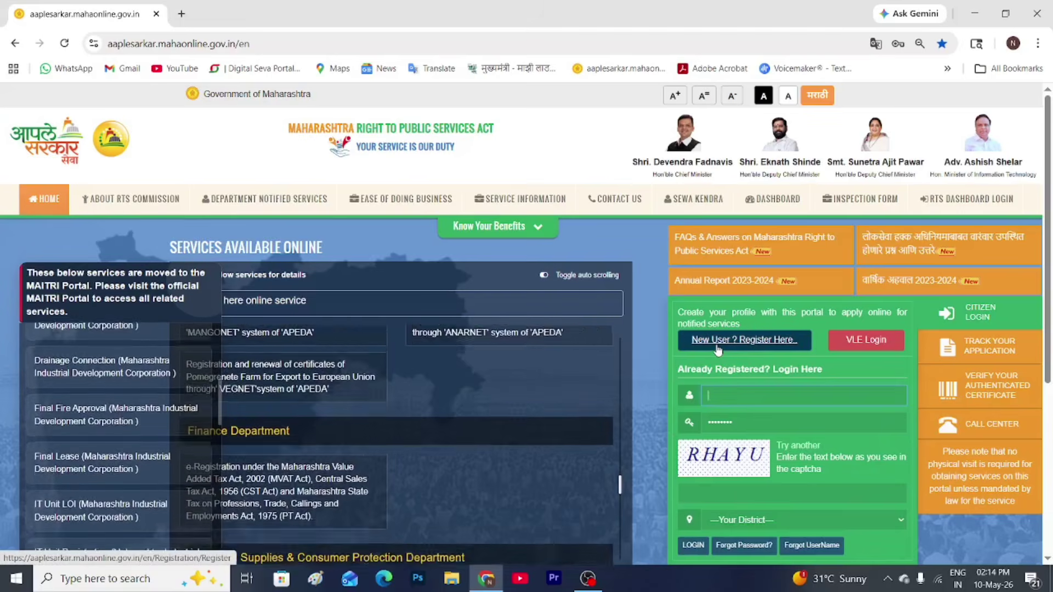
{"action": "left_click", "coordinate": [718, 341]}
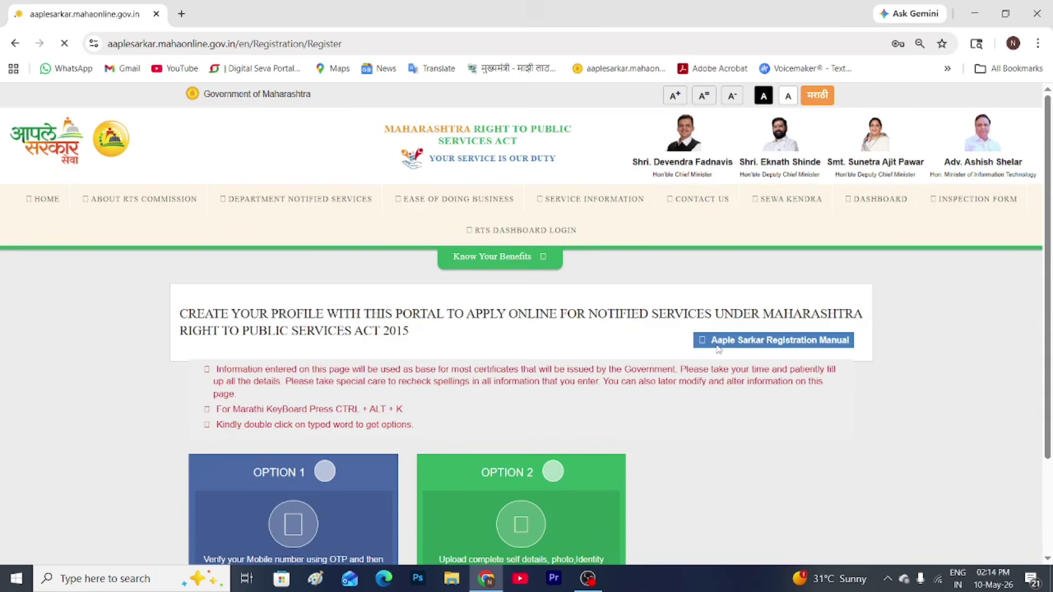
{"action": "scroll", "coordinate": [322, 404], "scroll_direction": "down", "scroll_amount": 1}
{"action": "scroll", "coordinate": [321, 404], "scroll_direction": "down", "scroll_amount": 3}
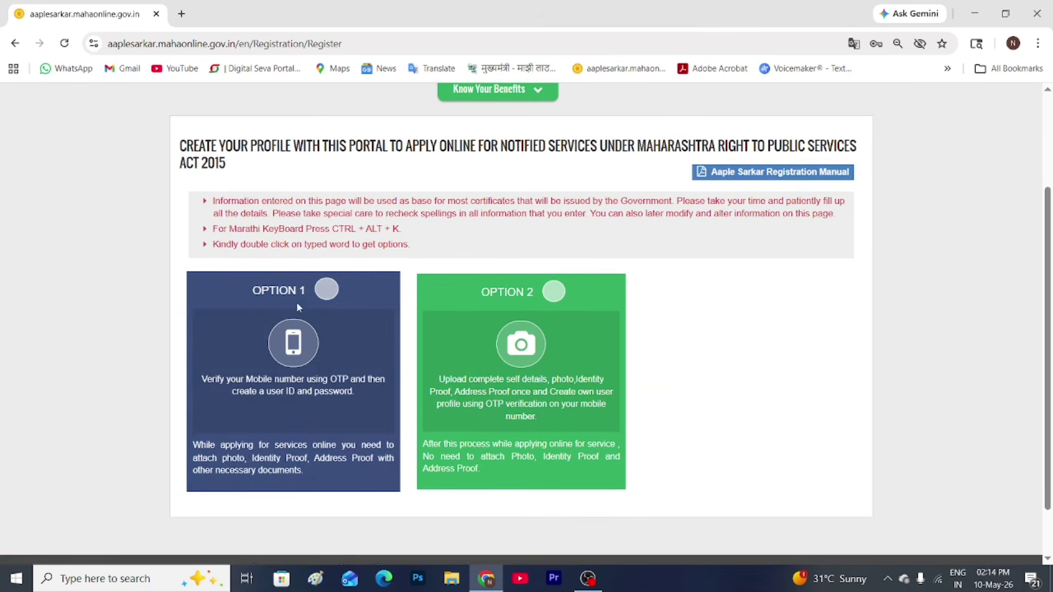
{"action": "left_click", "coordinate": [326, 278]}
{"action": "scroll", "coordinate": [338, 342], "scroll_direction": "down", "scroll_amount": 3}
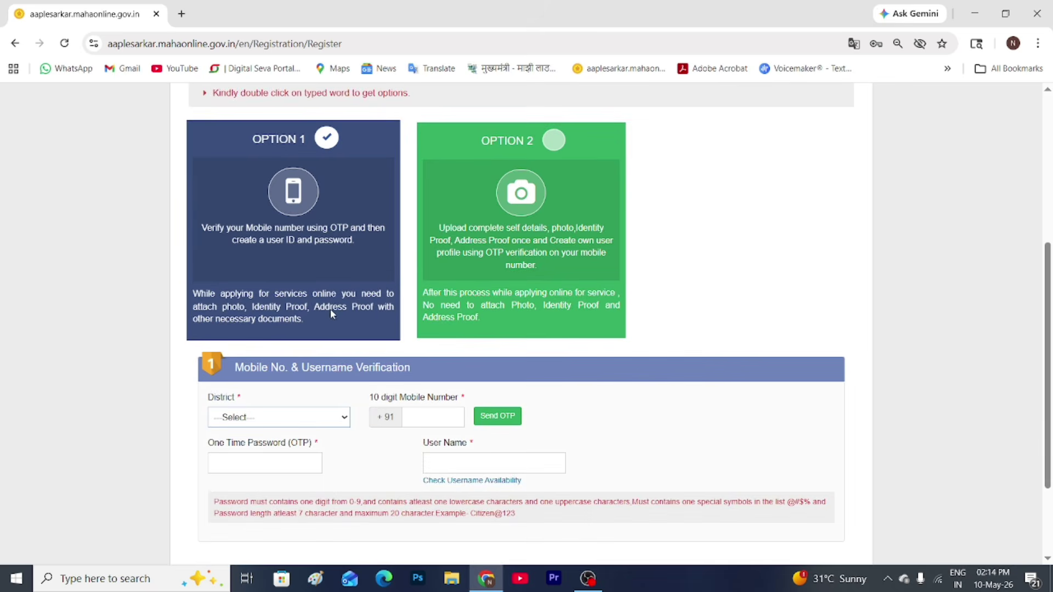
{"action": "scroll", "coordinate": [296, 333], "scroll_direction": "down", "scroll_amount": 1}
Select Nashik as district, enter the mobile number, and fill in the OTP
{"action": "left_click", "coordinate": [256, 354]}
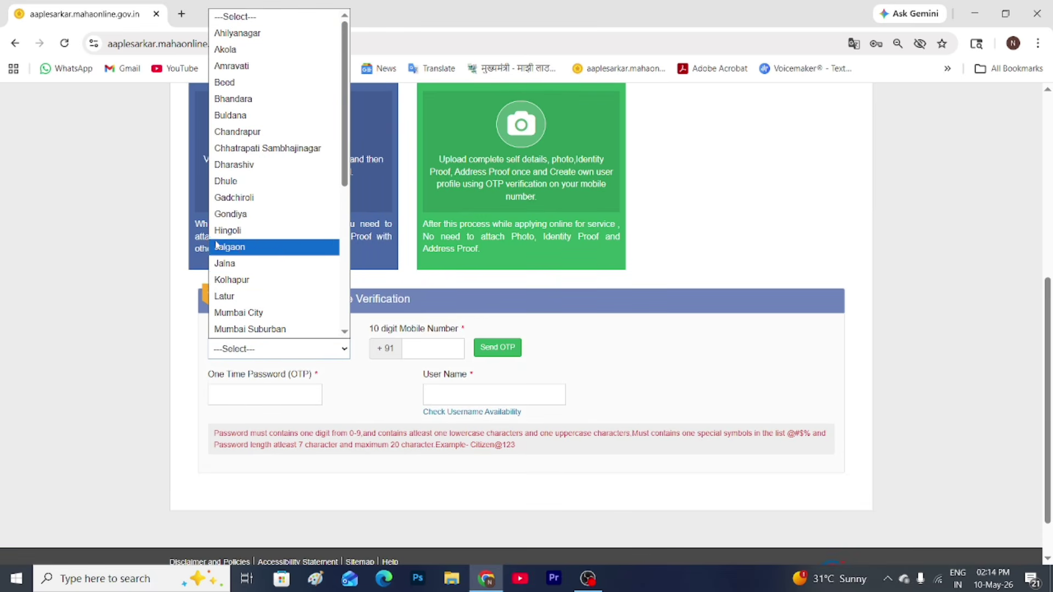
{"action": "scroll", "coordinate": [256, 291], "scroll_direction": "down", "scroll_amount": 3}
{"action": "left_click", "coordinate": [239, 257]}
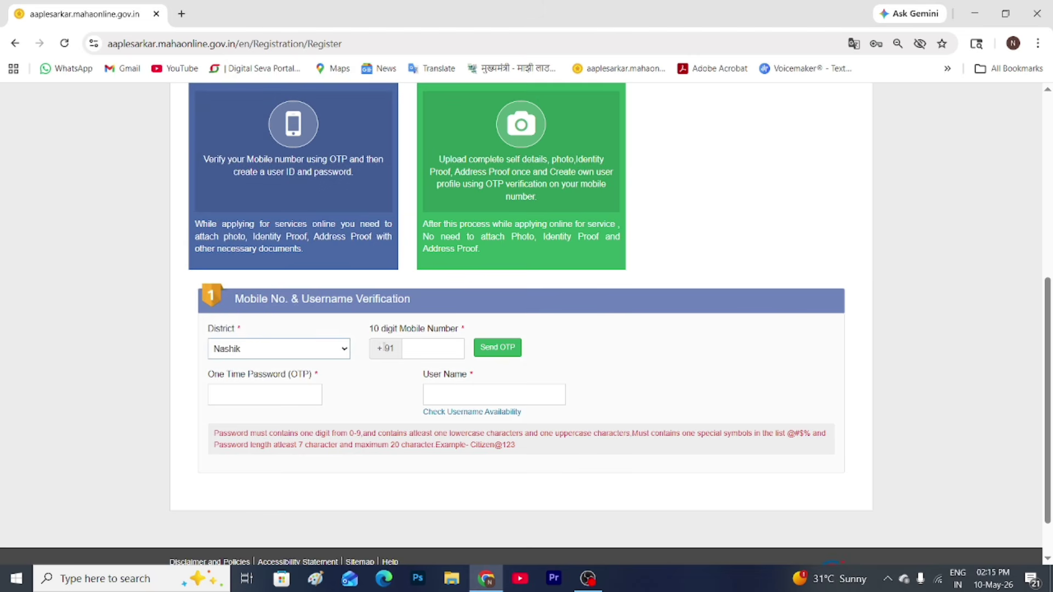
{"action": "left_click", "coordinate": [419, 349]}
{"action": "type", "text": "0000000000"}
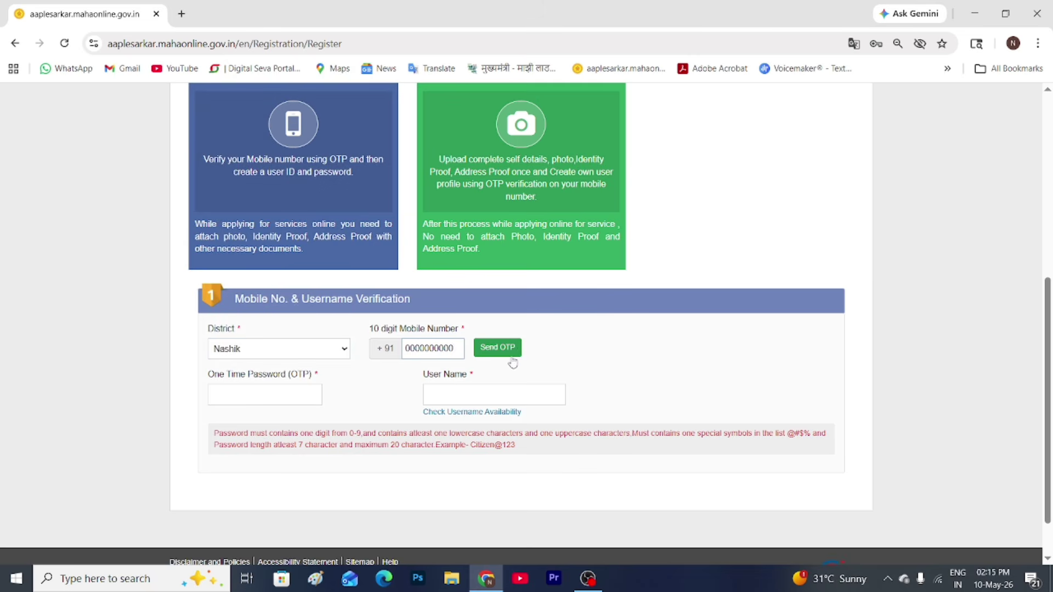
{"action": "left_click", "coordinate": [280, 399]}
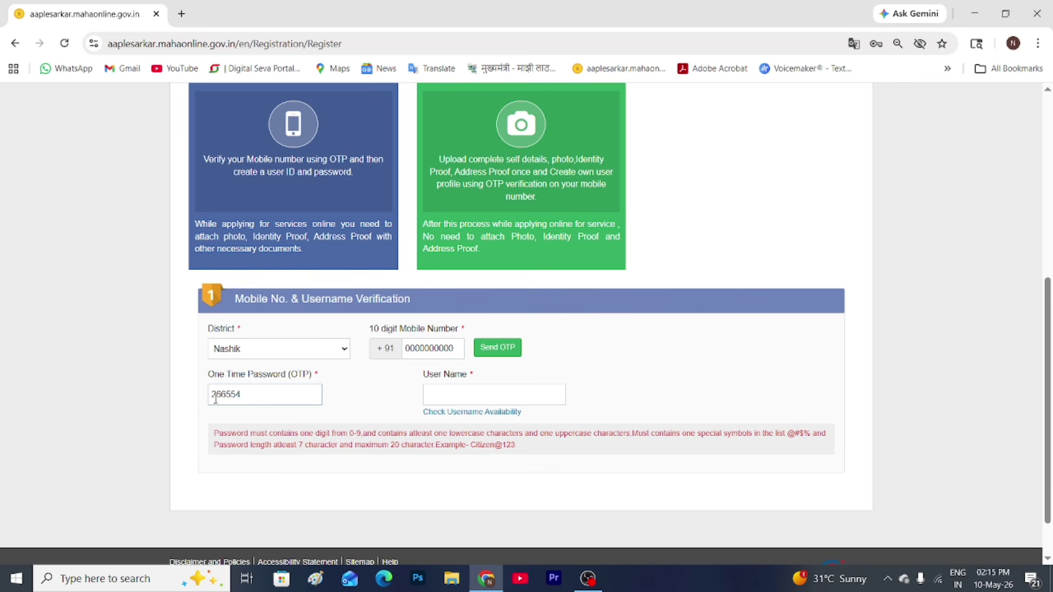
Enter a username and get it confirmed as available after an invalid-username warning
{"action": "left_click", "coordinate": [473, 418]}
{"action": "left_click", "coordinate": [522, 361]}
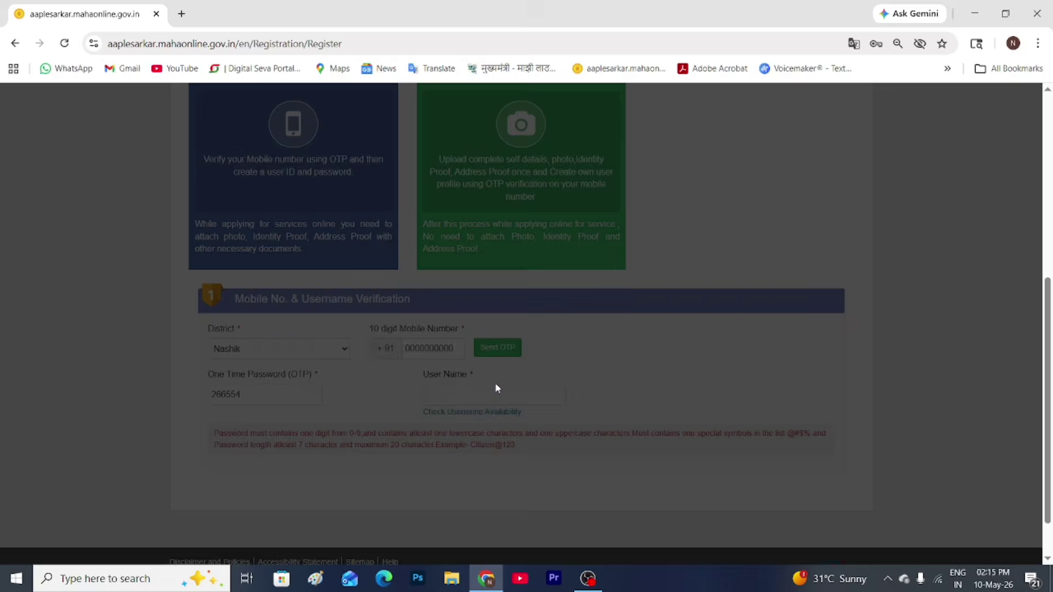
{"action": "left_click", "coordinate": [479, 394]}
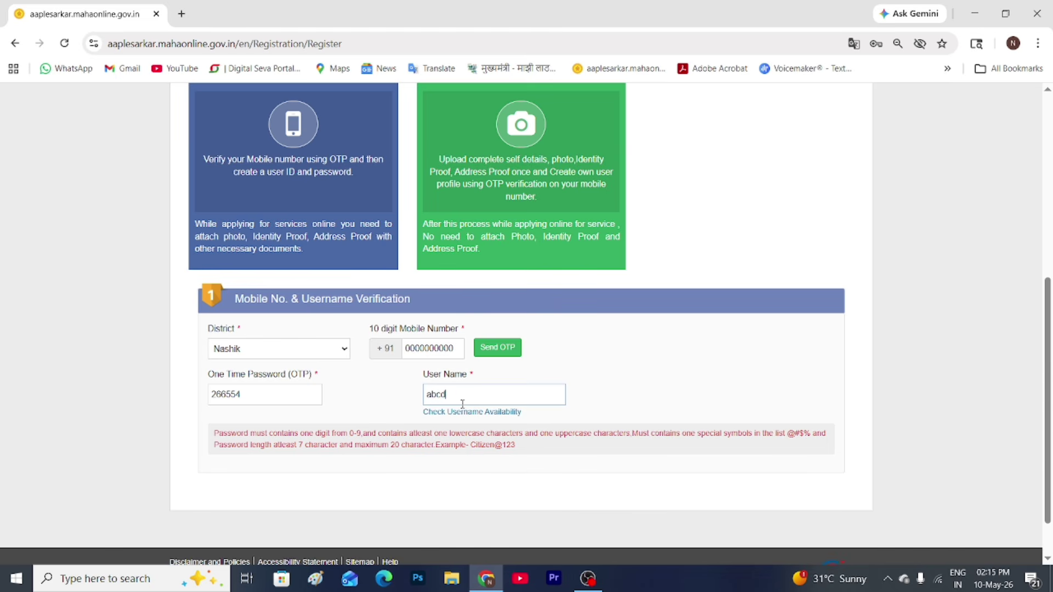
{"action": "left_click", "coordinate": [487, 418]}
{"action": "left_click", "coordinate": [521, 362]}
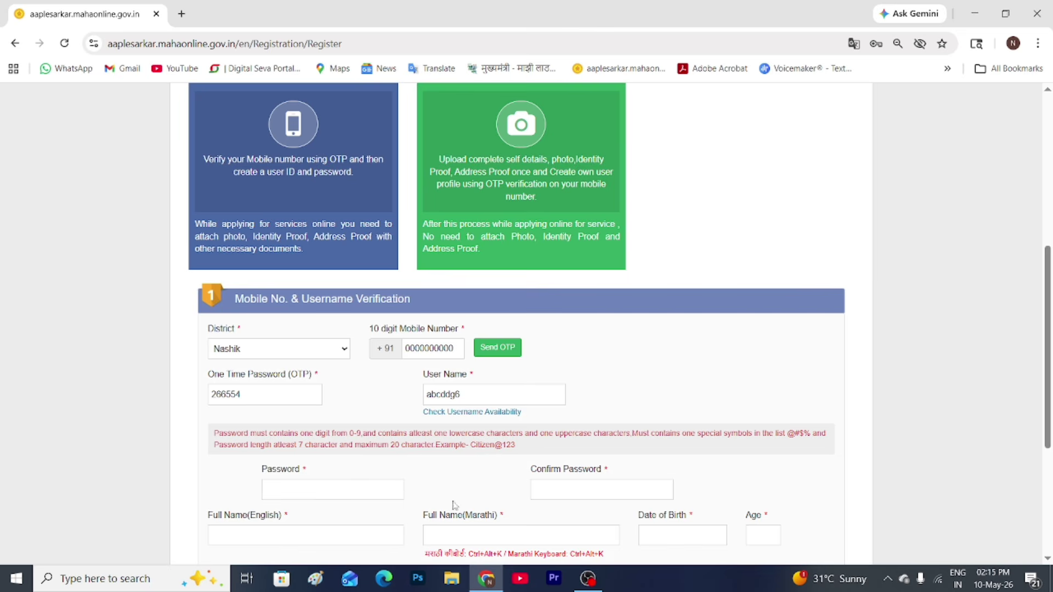
Accept the registration declaration and go back to the login page
{"action": "scroll", "coordinate": [598, 516], "scroll_direction": "down", "scroll_amount": 3}
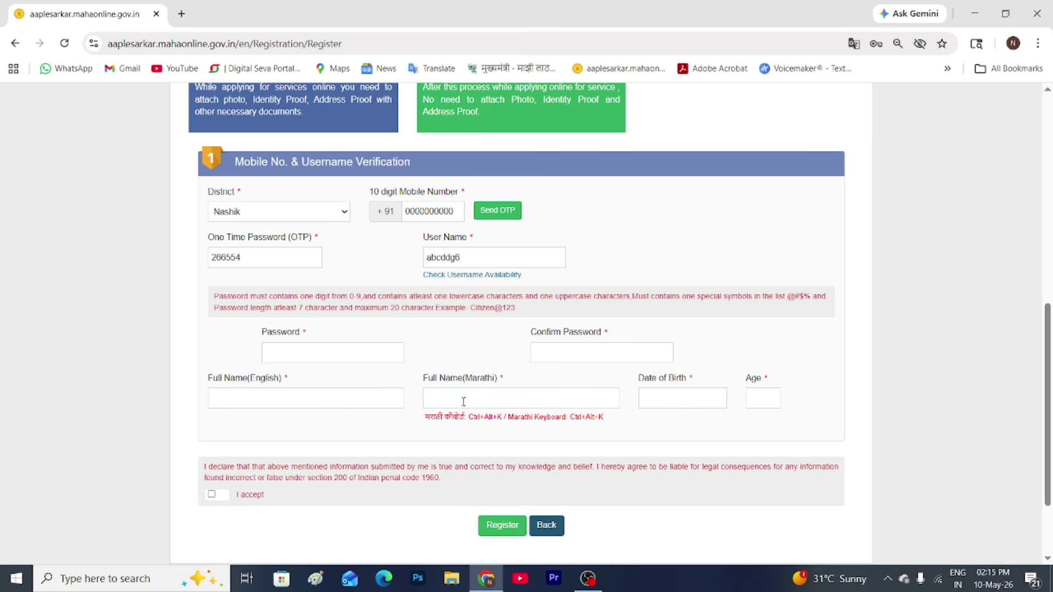
{"action": "left_click", "coordinate": [211, 495]}
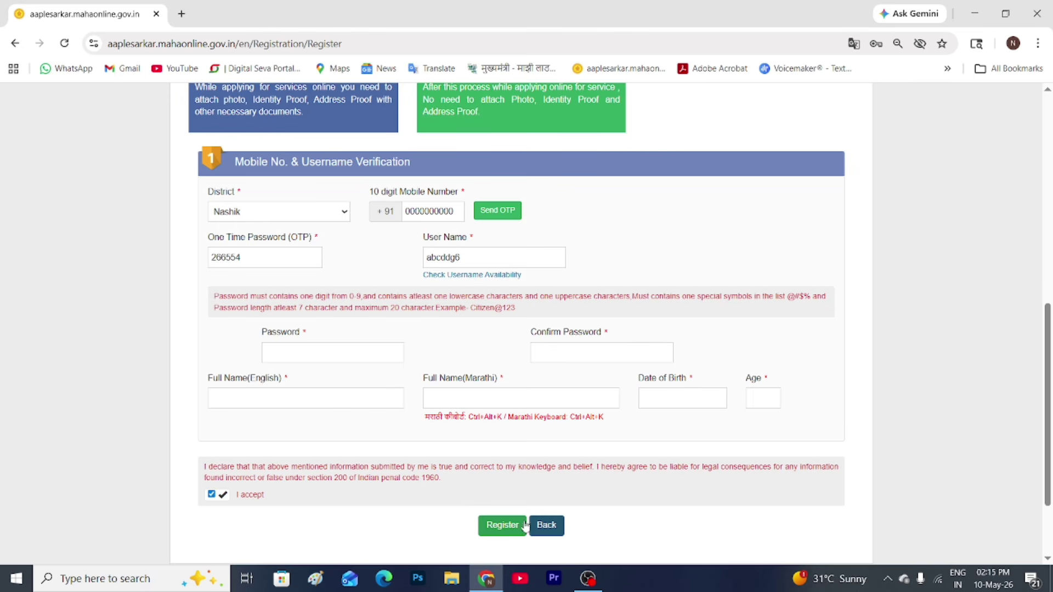
{"action": "left_click", "coordinate": [549, 536]}
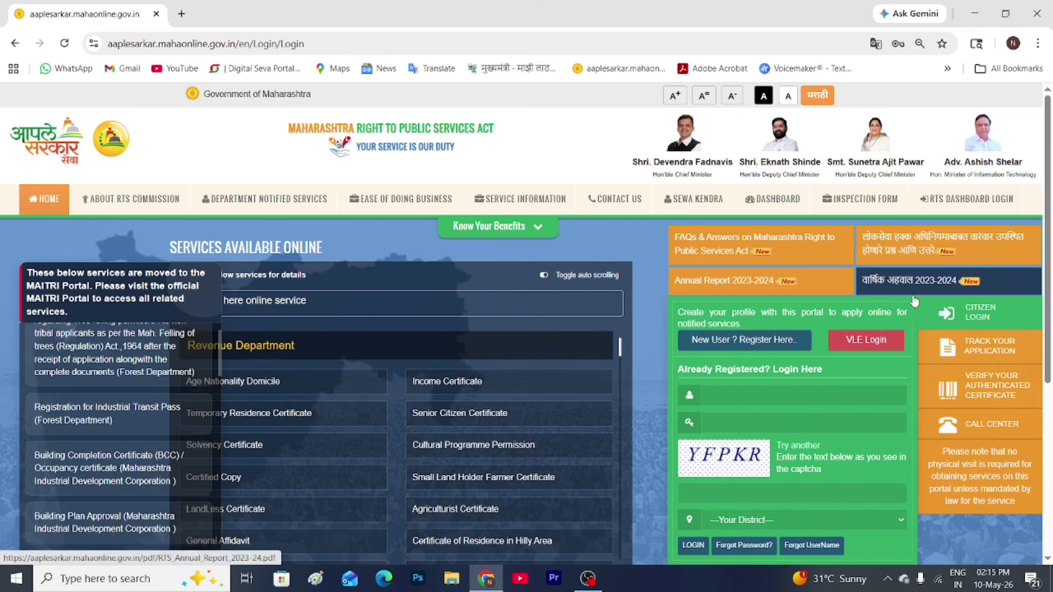
Log in with the username, account password, captcha and district to reach the transaction history
{"action": "scroll", "coordinate": [823, 313], "scroll_direction": "down", "scroll_amount": 1}
{"action": "left_click", "coordinate": [753, 326]}
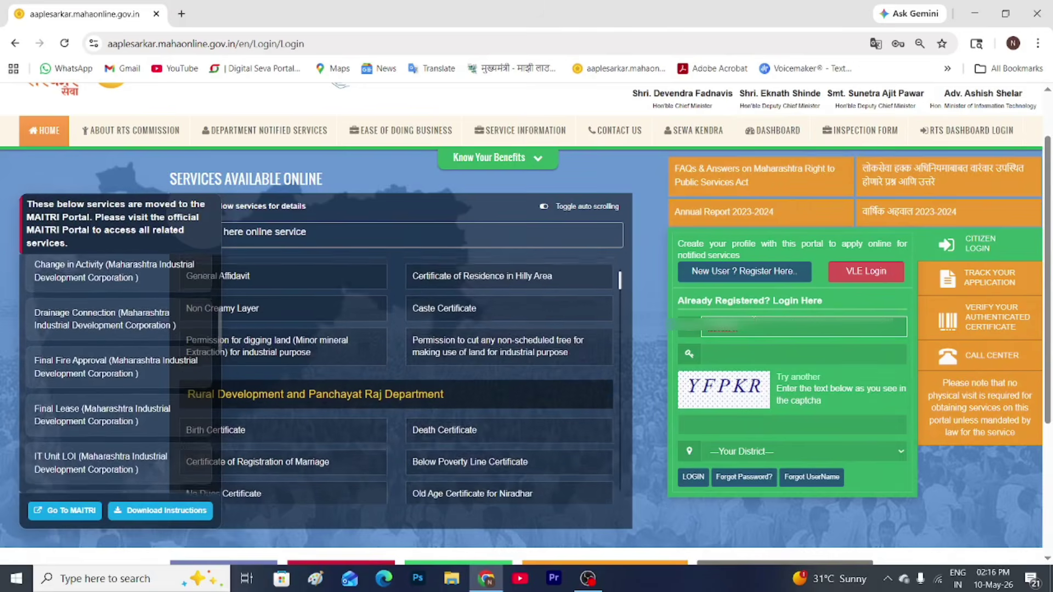
{"action": "left_click", "coordinate": [754, 346]}
{"action": "type", "text": "*****"}
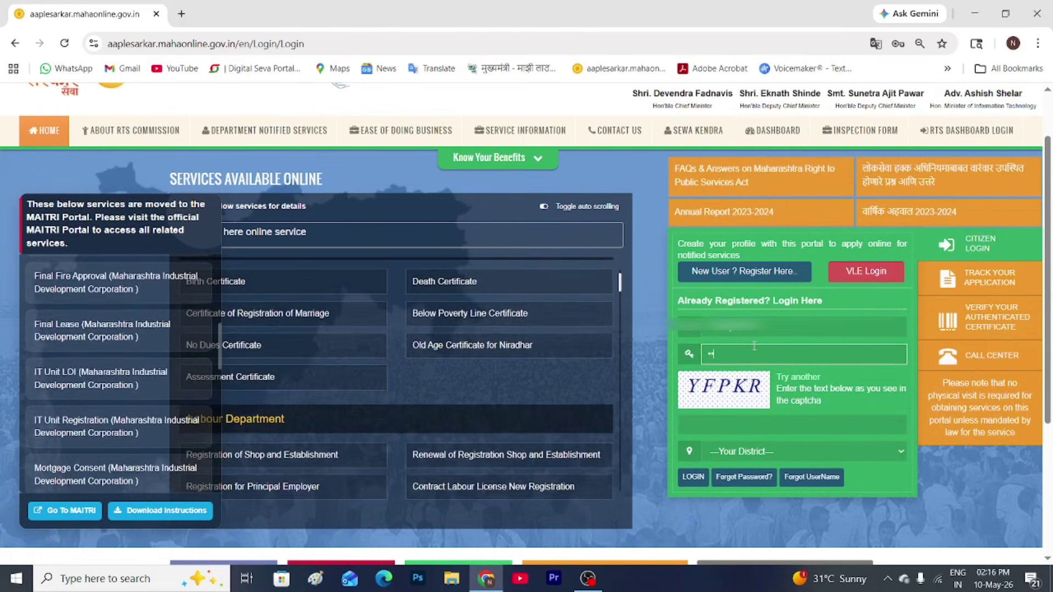
{"action": "type", "text": "*****"}
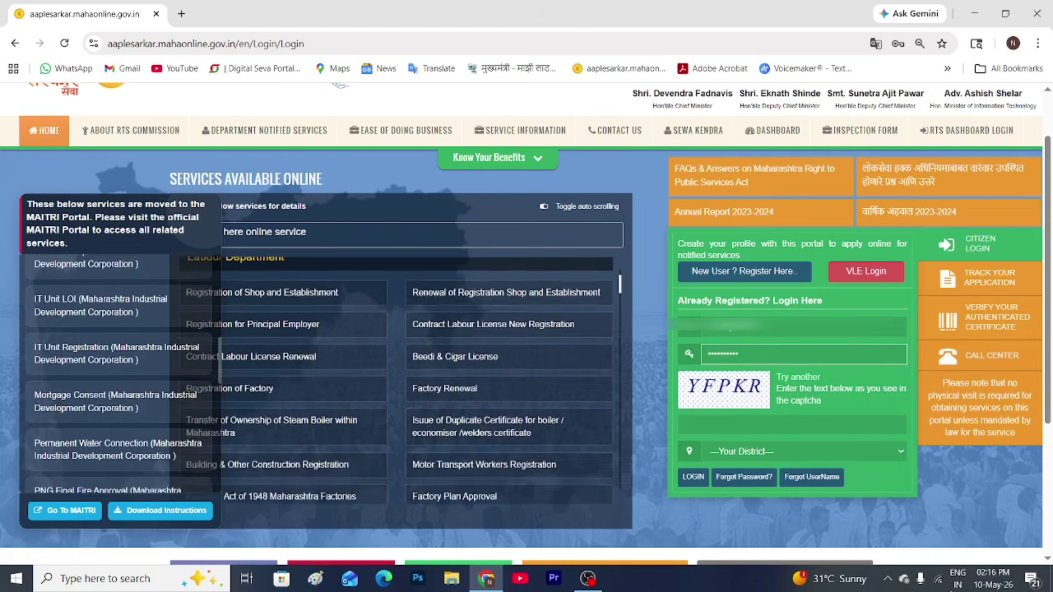
{"action": "left_click", "coordinate": [735, 425]}
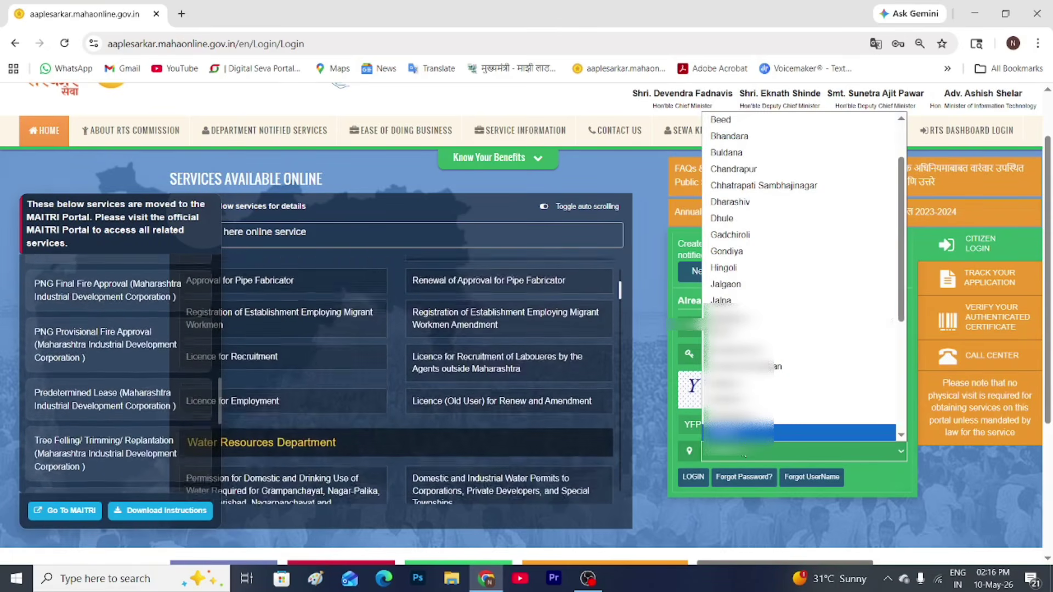
{"action": "left_click", "coordinate": [744, 433]}
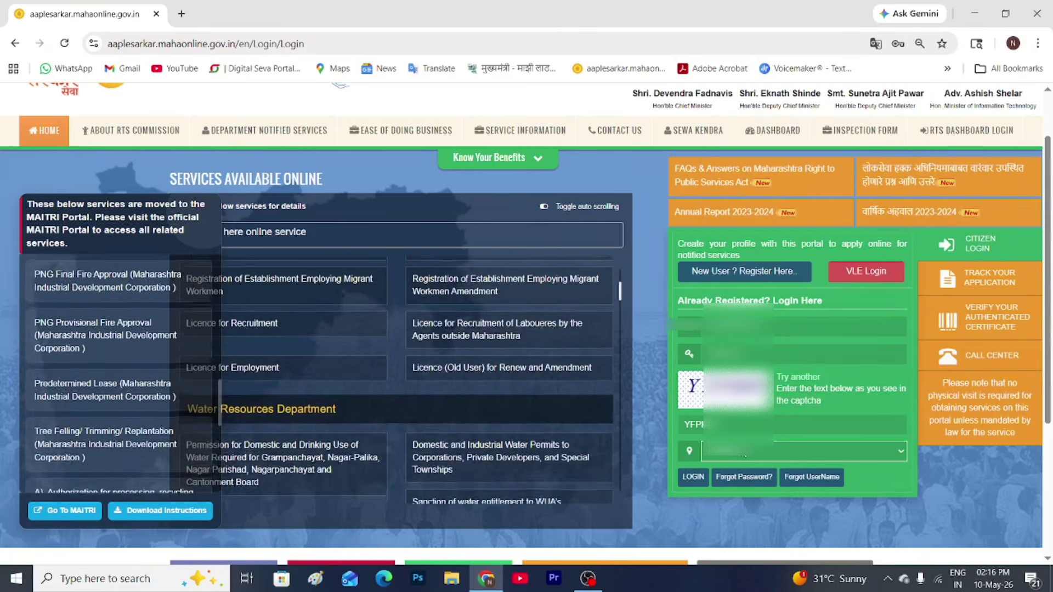
{"action": "left_click", "coordinate": [692, 477]}
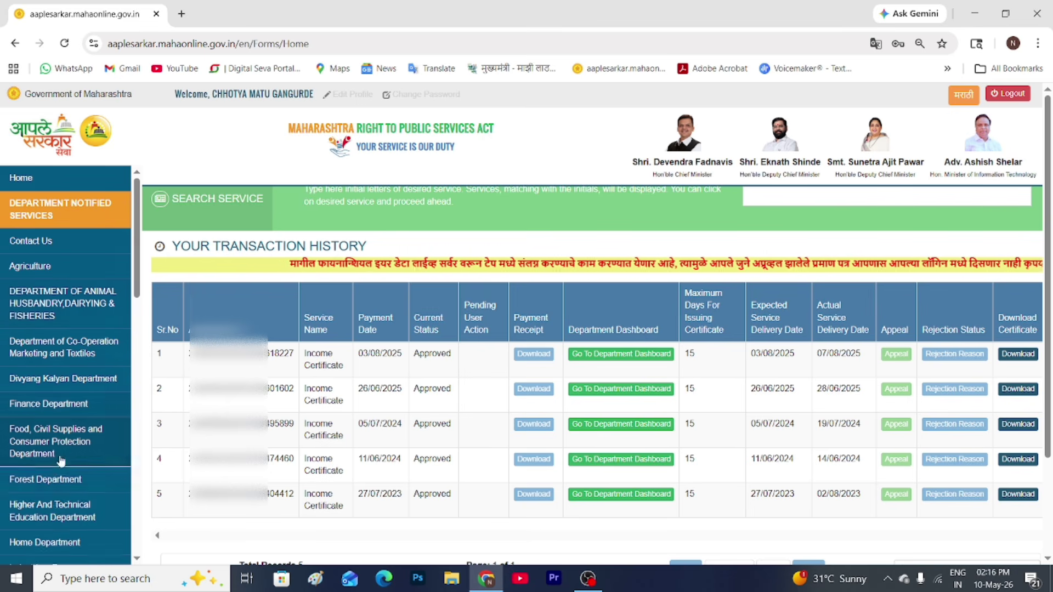
Choose Revenue Department > Revenue Services > Income Certificate and proceed to the Revenue portal
{"action": "scroll", "coordinate": [72, 507], "scroll_direction": "down", "scroll_amount": 5}
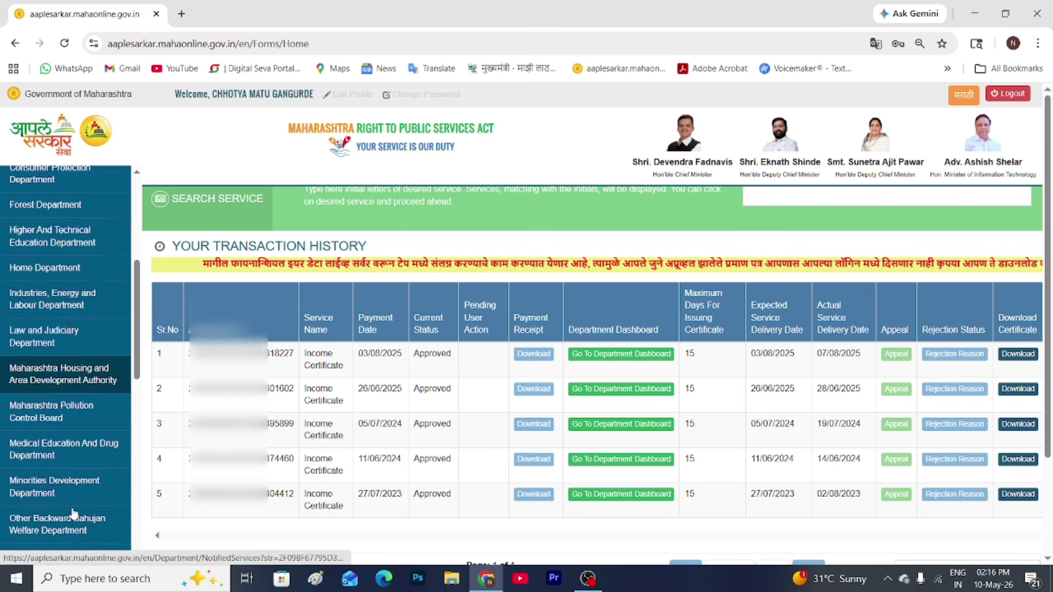
{"action": "scroll", "coordinate": [73, 512], "scroll_direction": "down", "scroll_amount": 3}
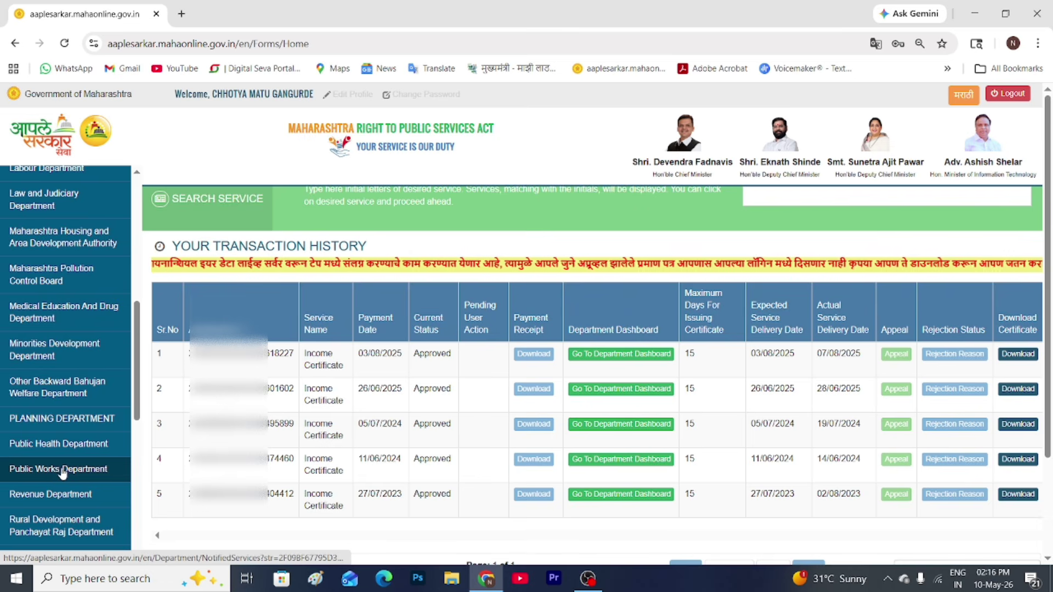
{"action": "left_click", "coordinate": [64, 504]}
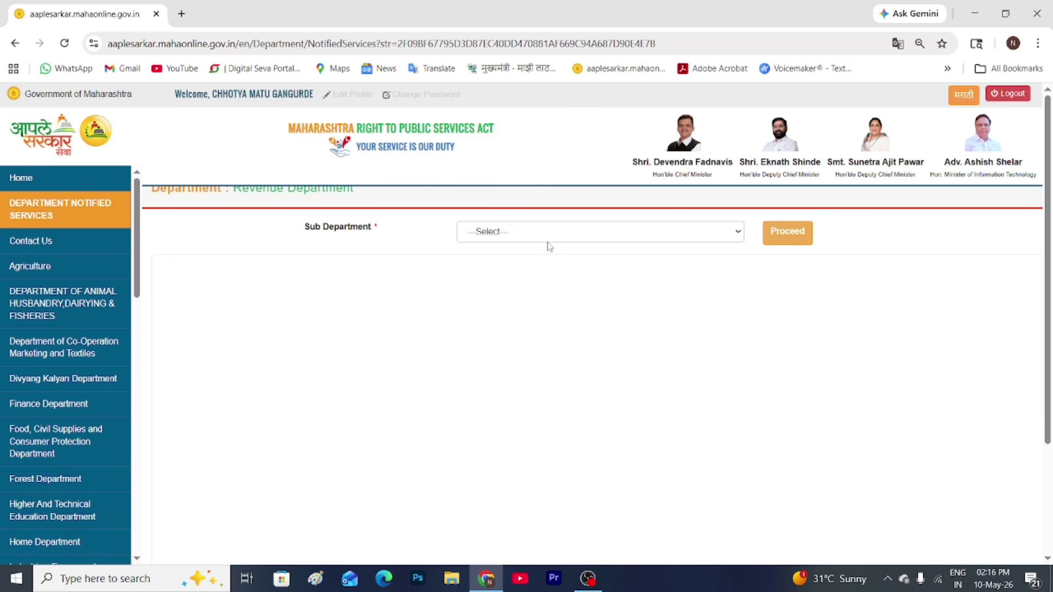
{"action": "left_click", "coordinate": [548, 241]}
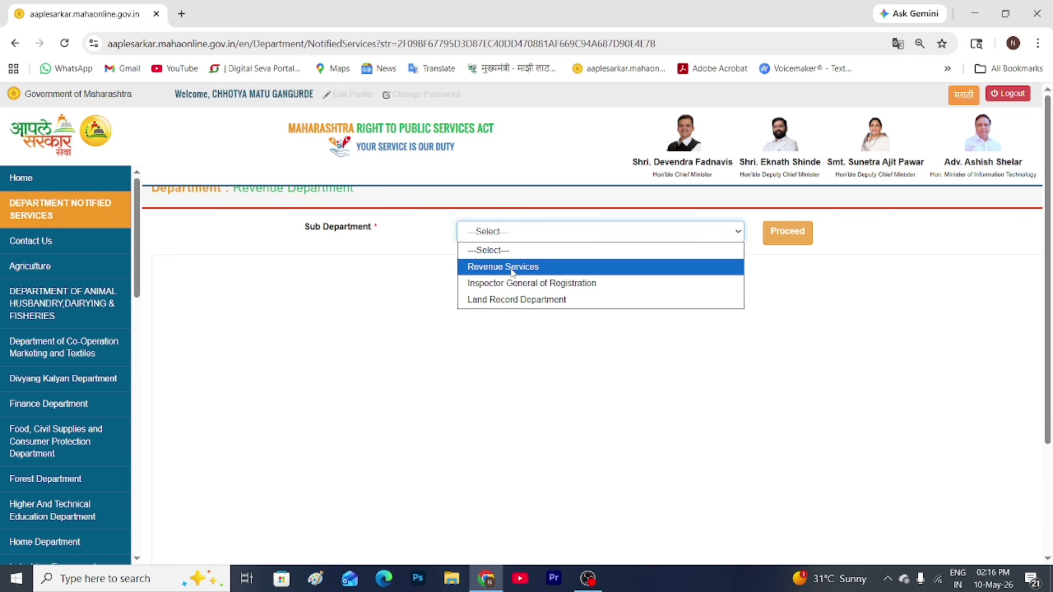
{"action": "left_click", "coordinate": [512, 267]}
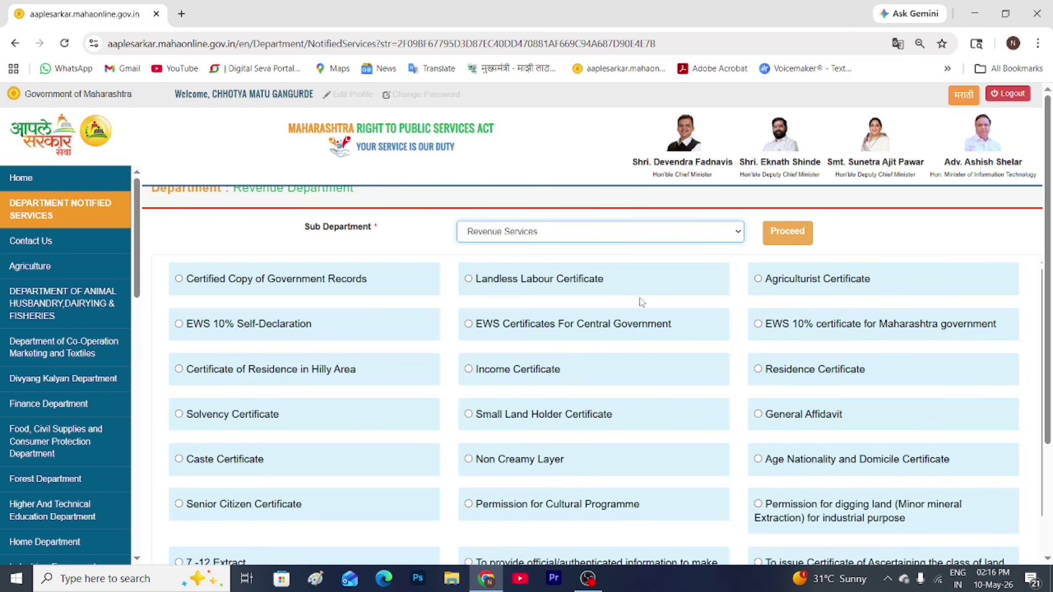
{"action": "left_click", "coordinate": [469, 370]}
{"action": "left_click", "coordinate": [790, 234]}
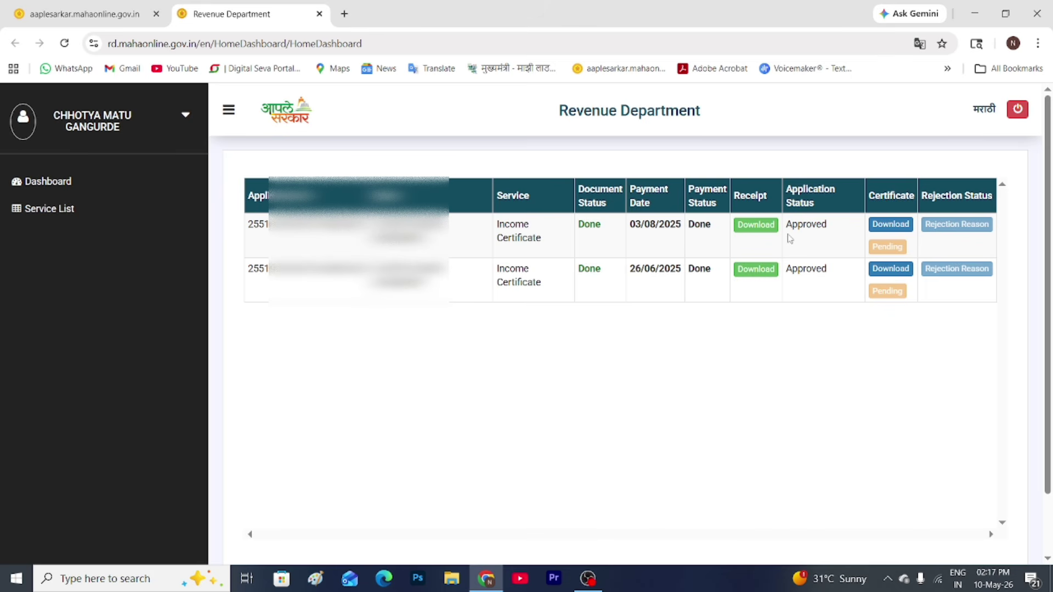
Go to the Income Certificate service page, review its requirements, and continue to the form
{"action": "left_click", "coordinate": [65, 219]}
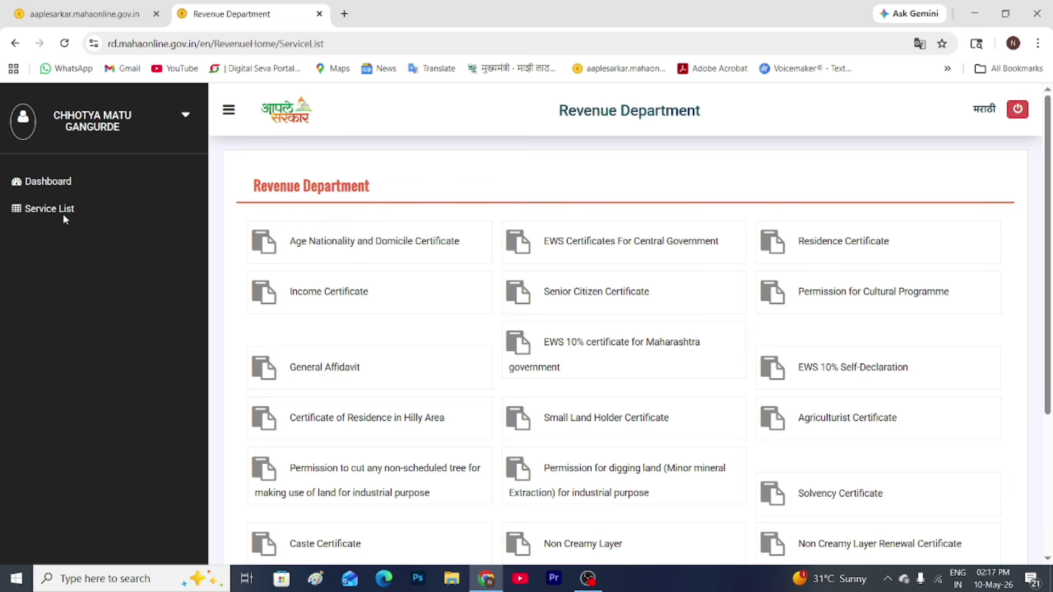
{"action": "left_click", "coordinate": [317, 298]}
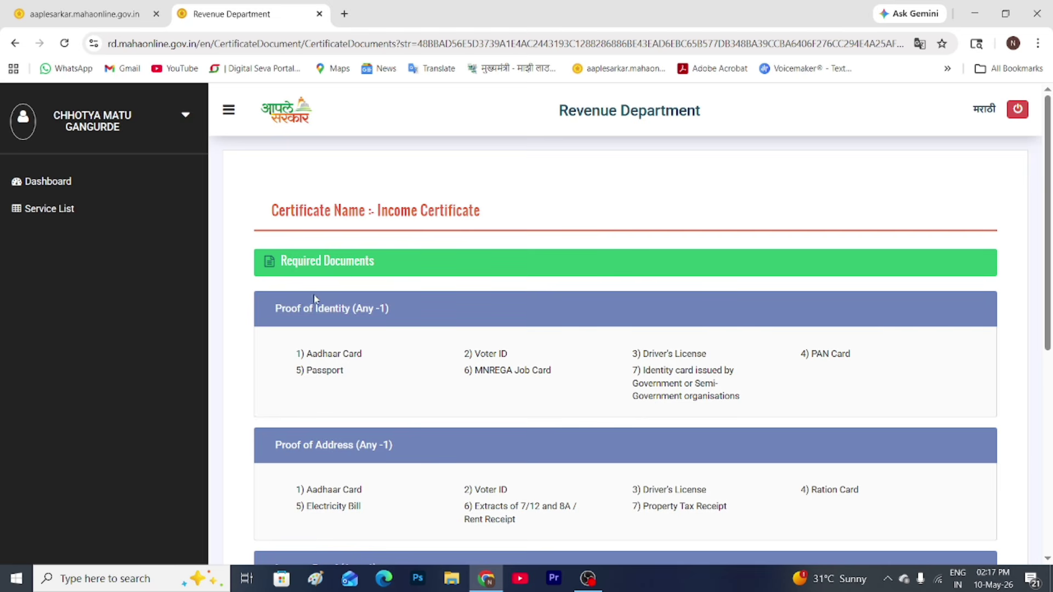
{"action": "scroll", "coordinate": [497, 434], "scroll_direction": "down", "scroll_amount": 1}
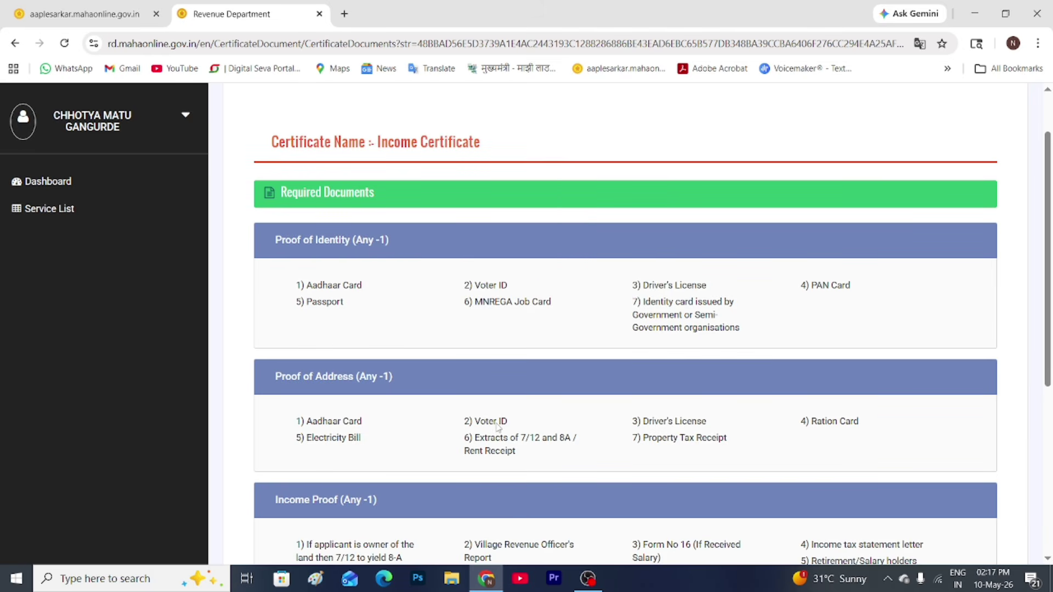
{"action": "scroll", "coordinate": [496, 425], "scroll_direction": "down", "scroll_amount": 3}
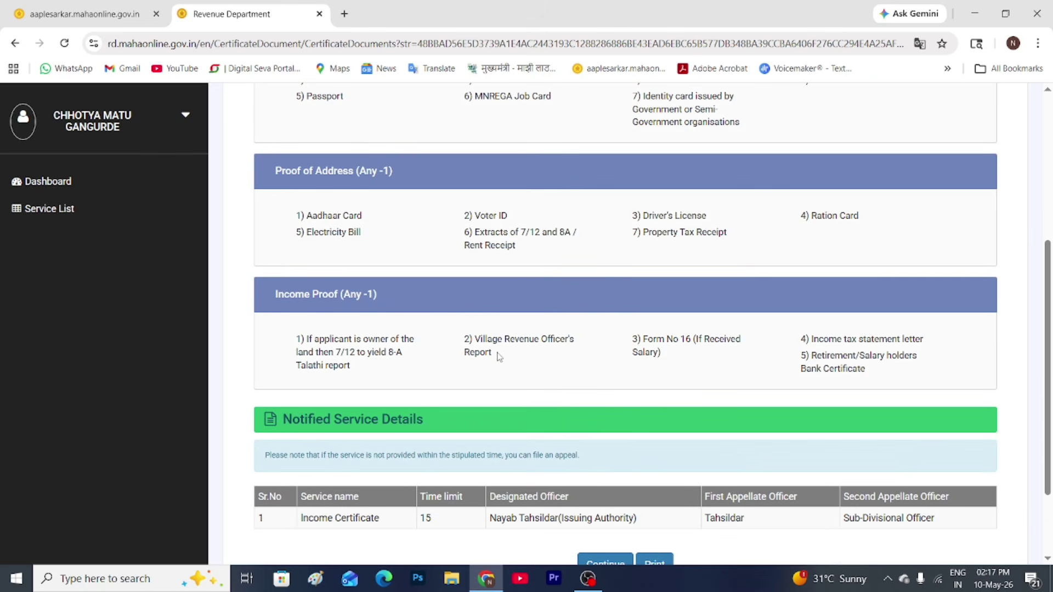
{"action": "scroll", "coordinate": [484, 420], "scroll_direction": "down", "scroll_amount": 2}
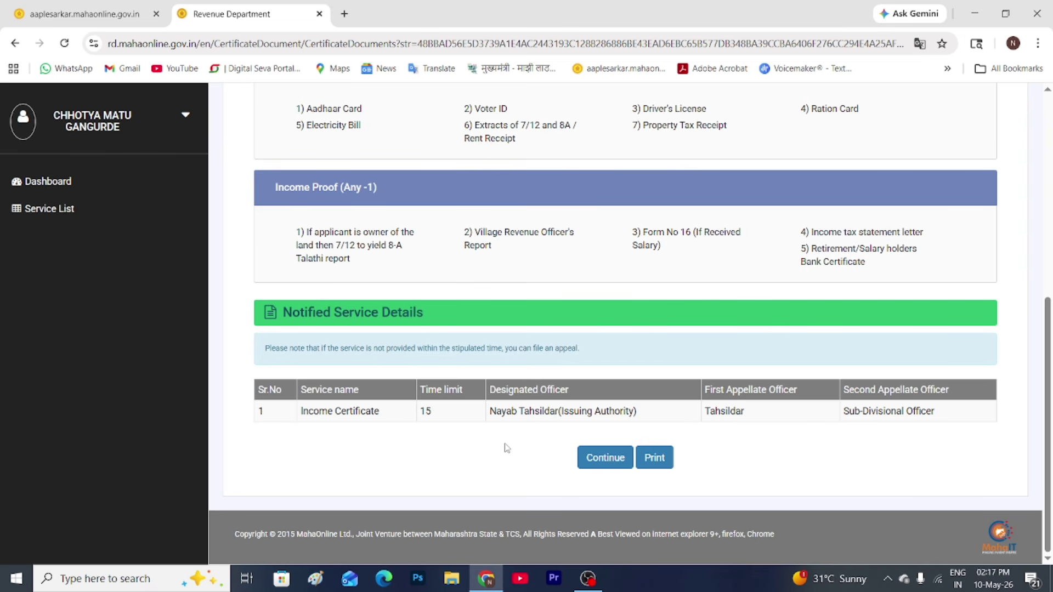
{"action": "left_click", "coordinate": [609, 456]}
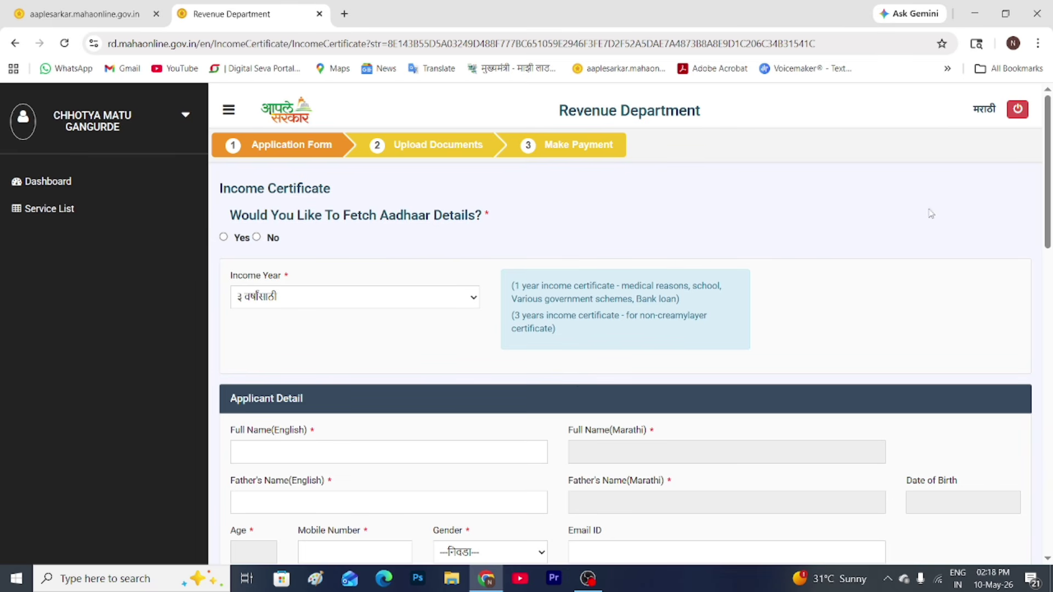
Switch the form to Marathi, try 'abc' in both name fields, then choose Yes for Aadhaar fetch
{"action": "left_click", "coordinate": [985, 112]}
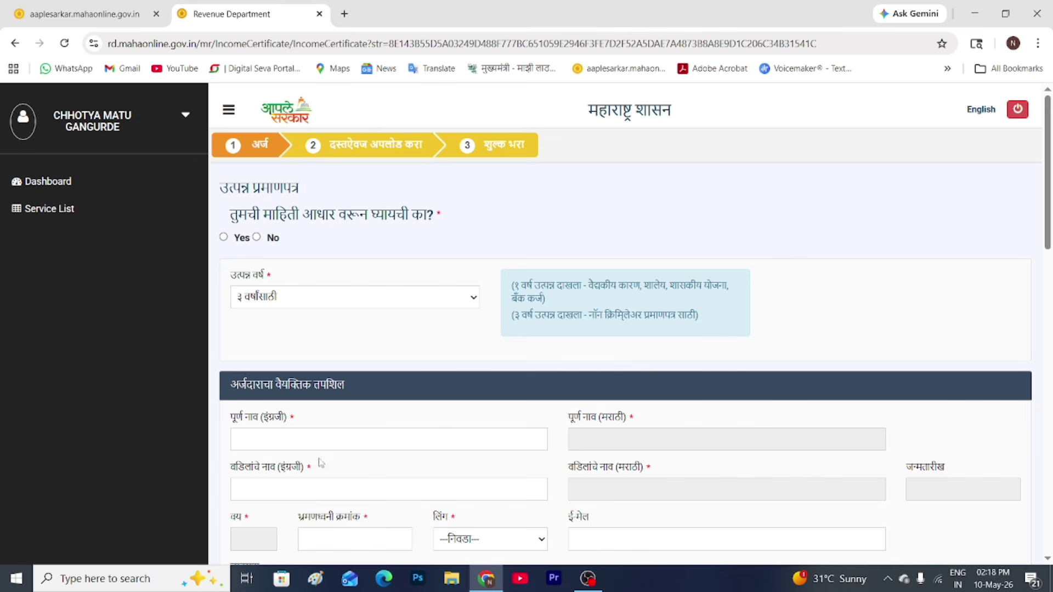
{"action": "left_click", "coordinate": [308, 442]}
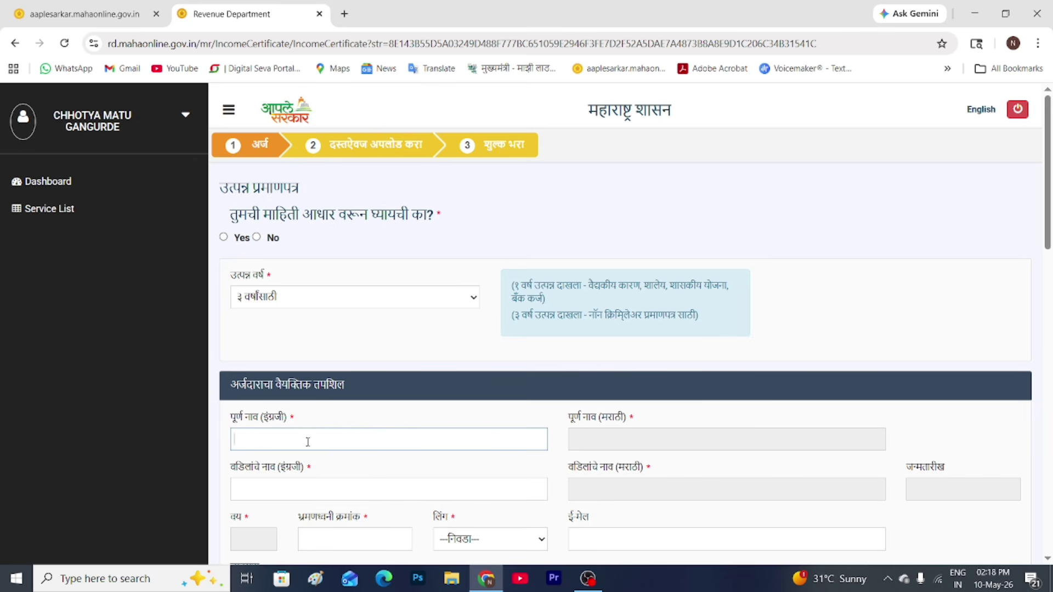
{"action": "type", "text": "abc"}
{"action": "left_click", "coordinate": [643, 445]}
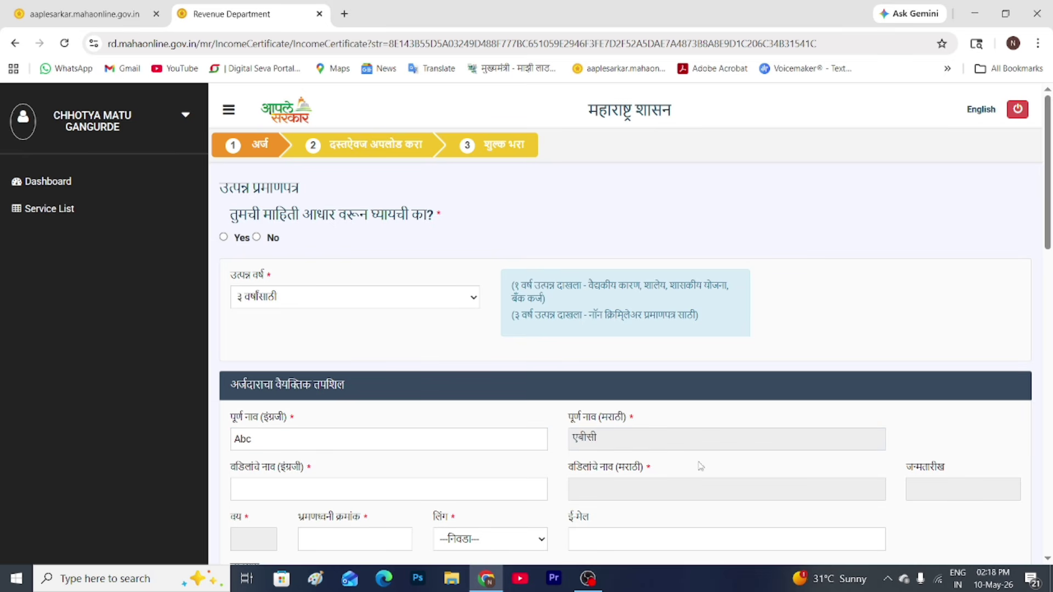
{"action": "left_click", "coordinate": [298, 486]}
{"action": "type", "text": "abc"}
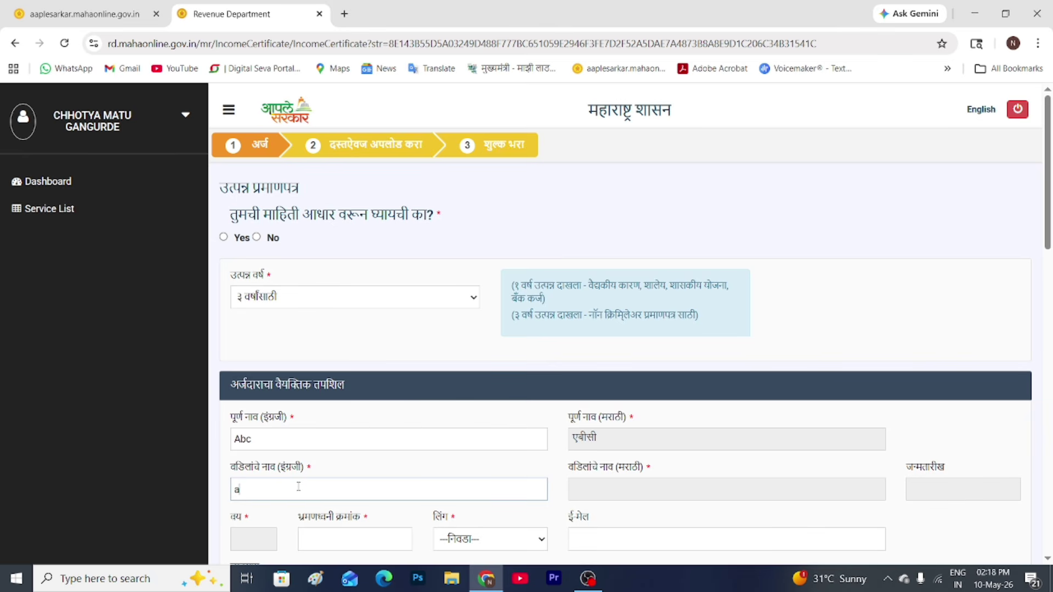
{"action": "left_click", "coordinate": [651, 465]}
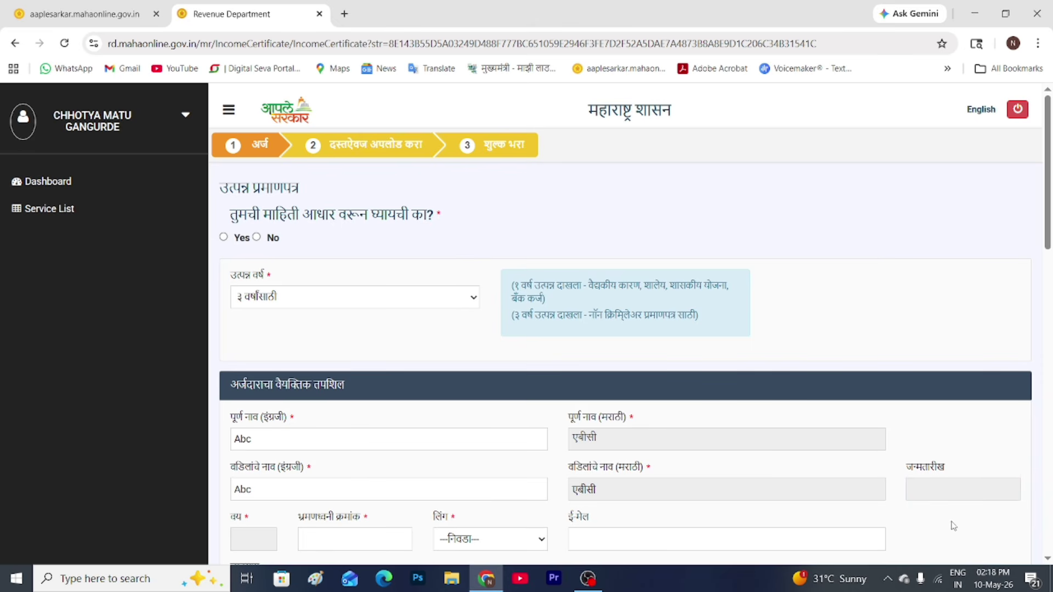
{"action": "left_click", "coordinate": [257, 237]}
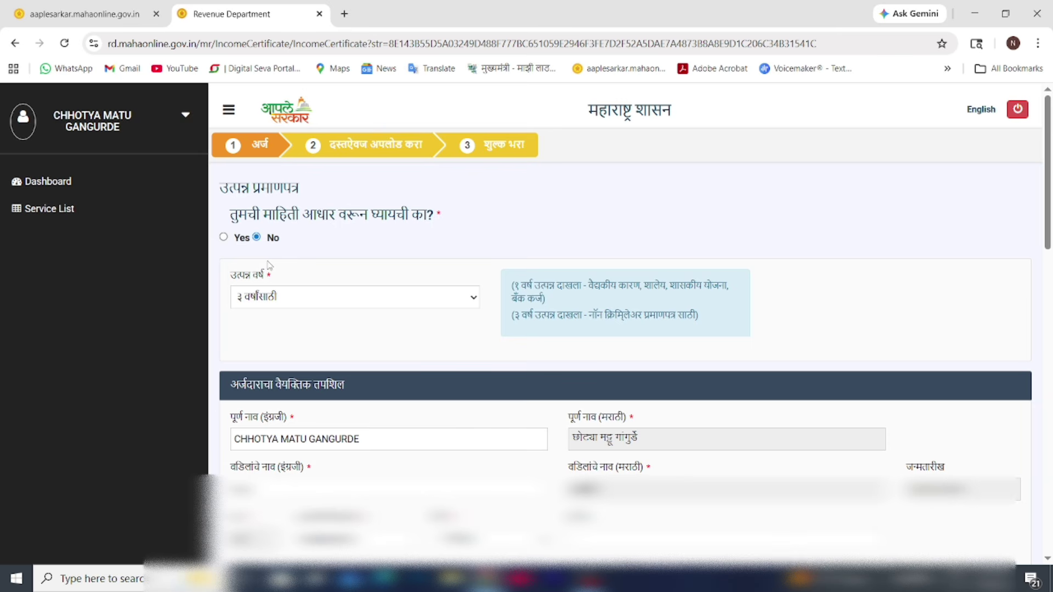
{"action": "left_click", "coordinate": [223, 237]}
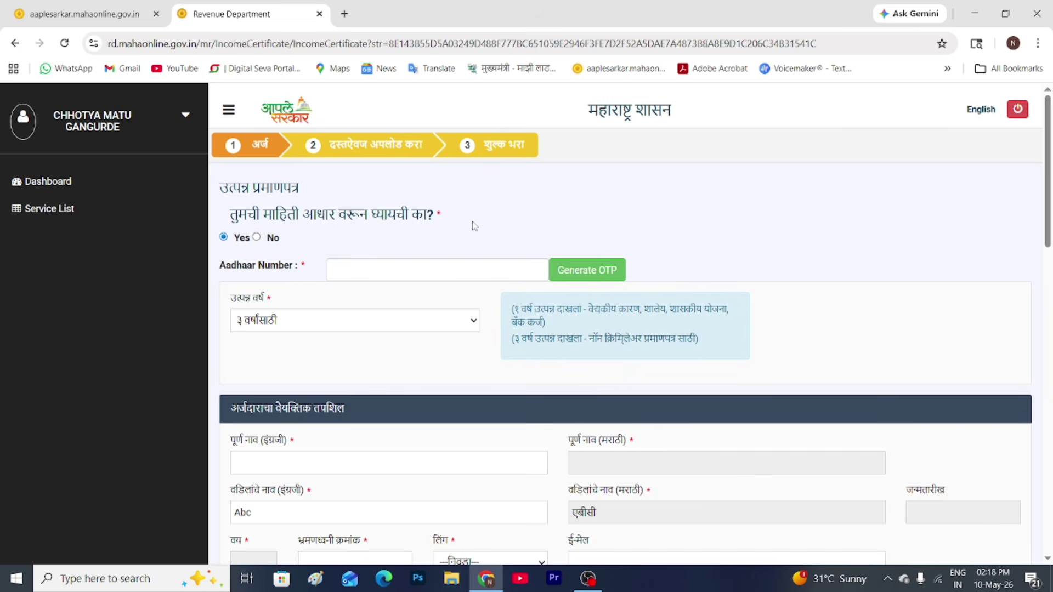
Enter the Aadhaar number and verify it with the received OTP
{"action": "scroll", "coordinate": [496, 178], "scroll_direction": "down", "scroll_amount": 1}
{"action": "scroll", "coordinate": [496, 179], "scroll_direction": "down", "scroll_amount": 1}
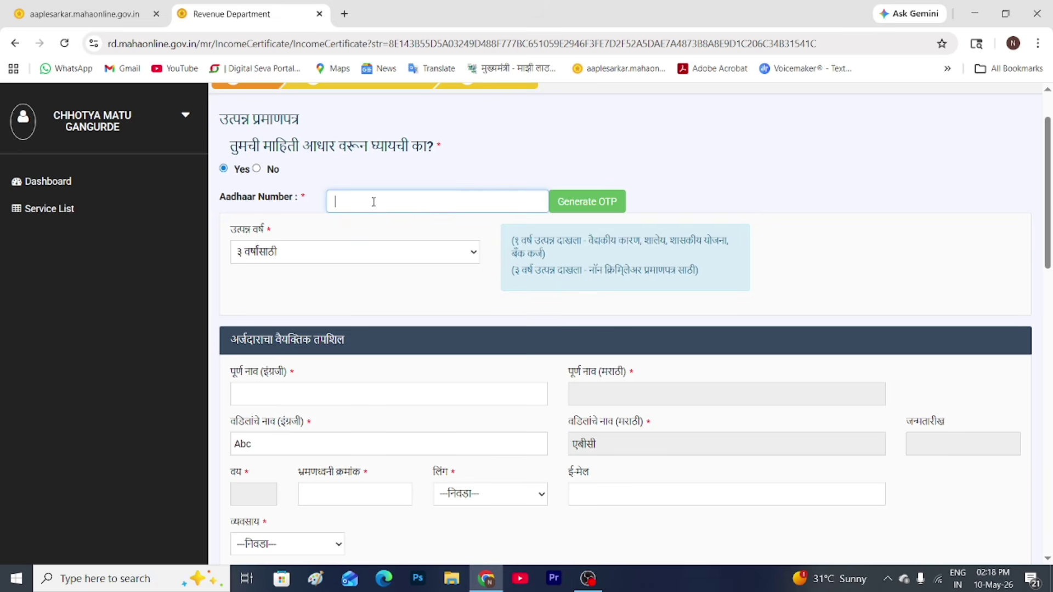
{"action": "scroll", "coordinate": [374, 202], "scroll_direction": "up", "scroll_amount": 2}
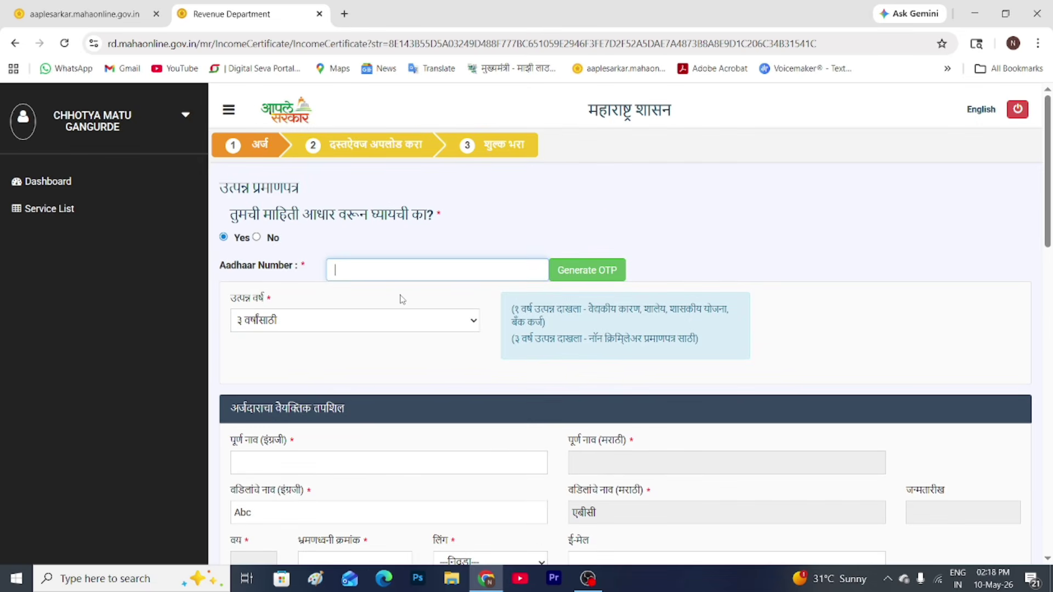
{"action": "type", "text": "360"}
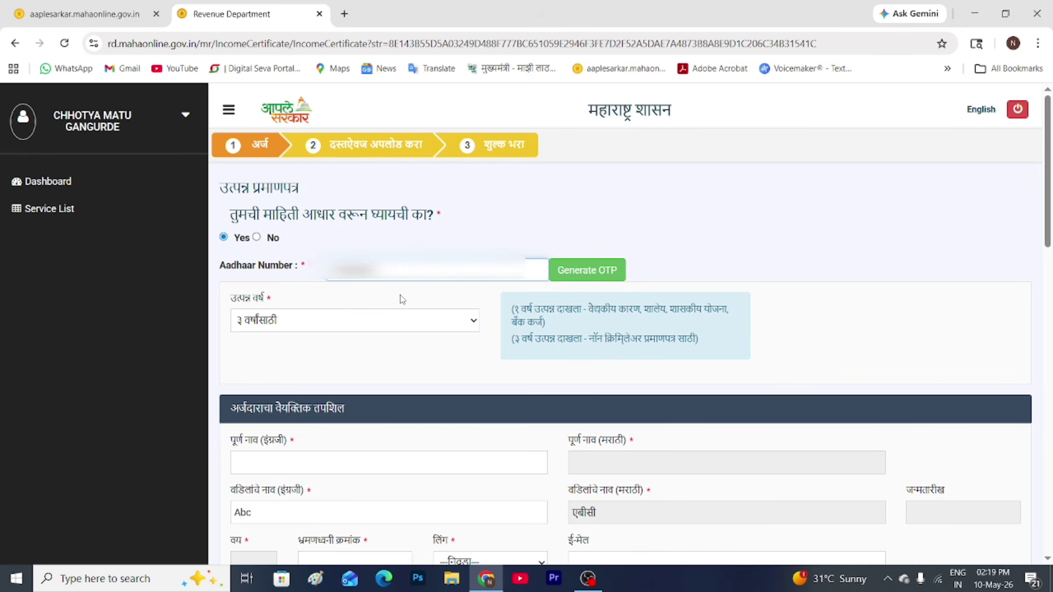
{"action": "type", "text": "???"}
{"action": "left_click", "coordinate": [578, 279]}
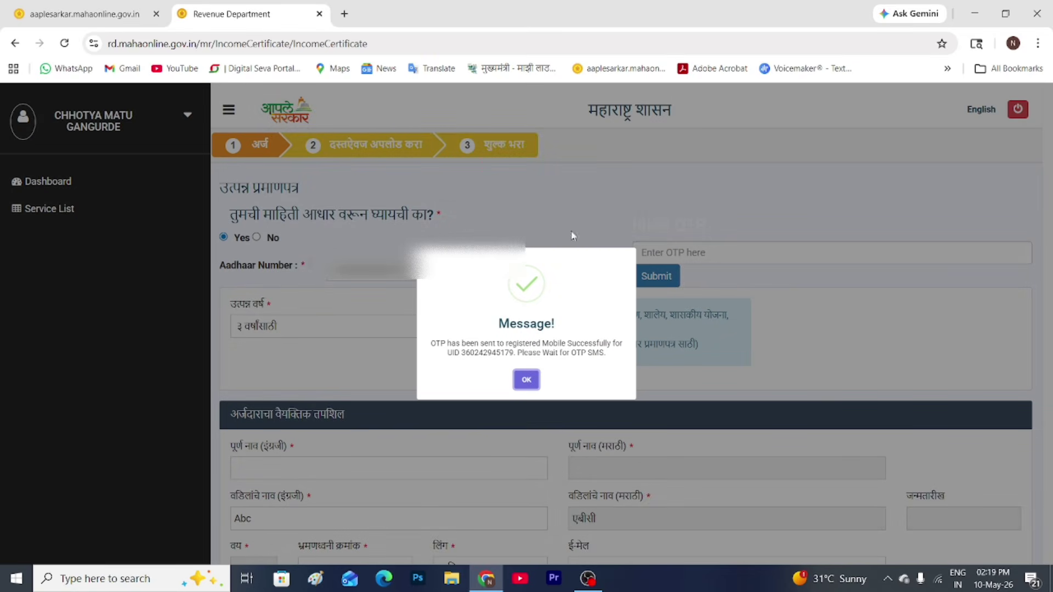
{"action": "left_click", "coordinate": [522, 382]}
{"action": "left_click", "coordinate": [804, 253]}
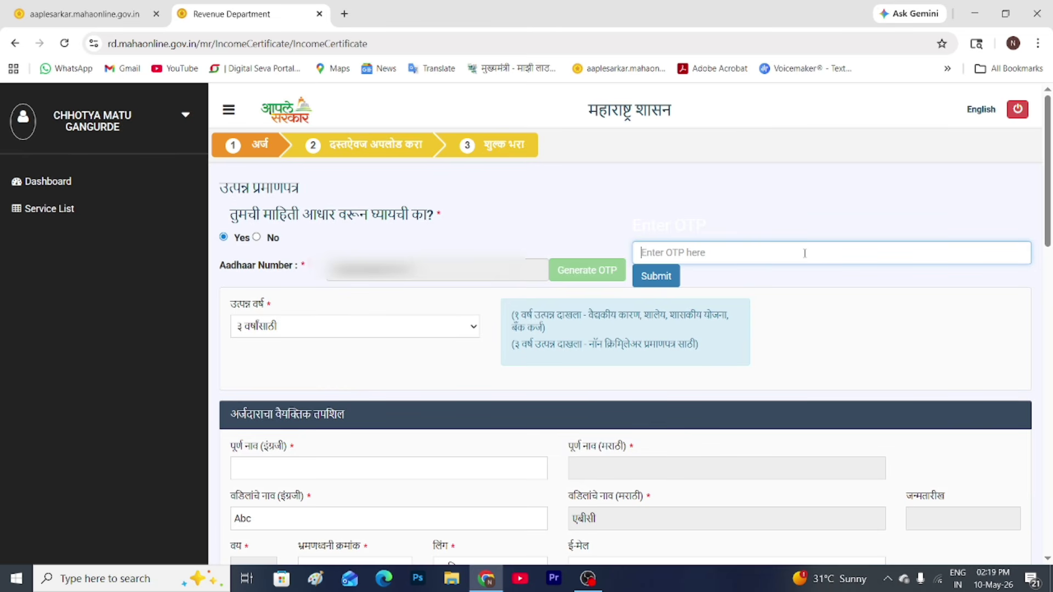
{"action": "left_click", "coordinate": [658, 279]}
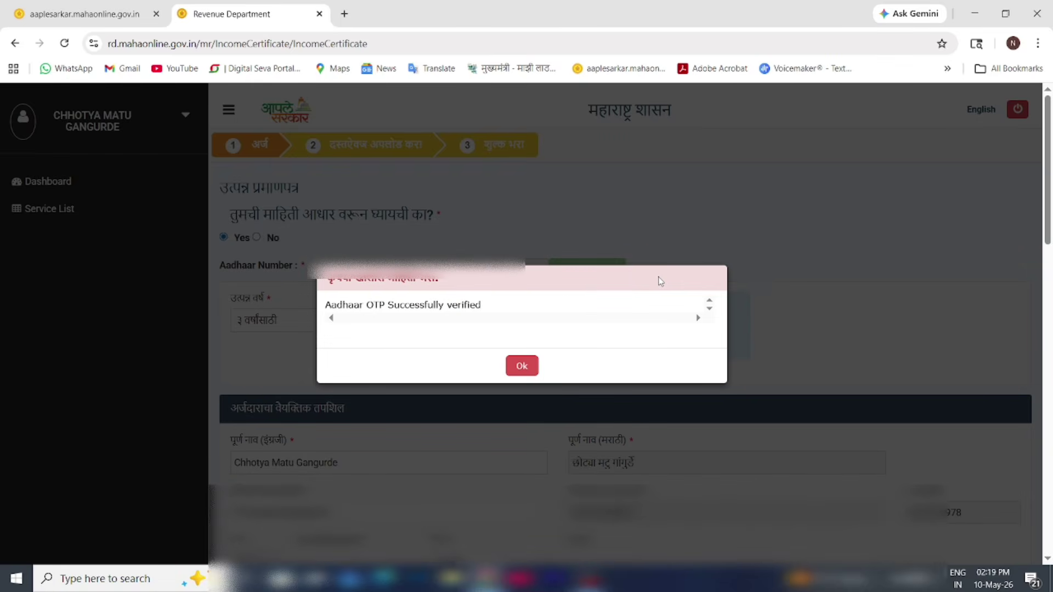
{"action": "left_click", "coordinate": [522, 366]}
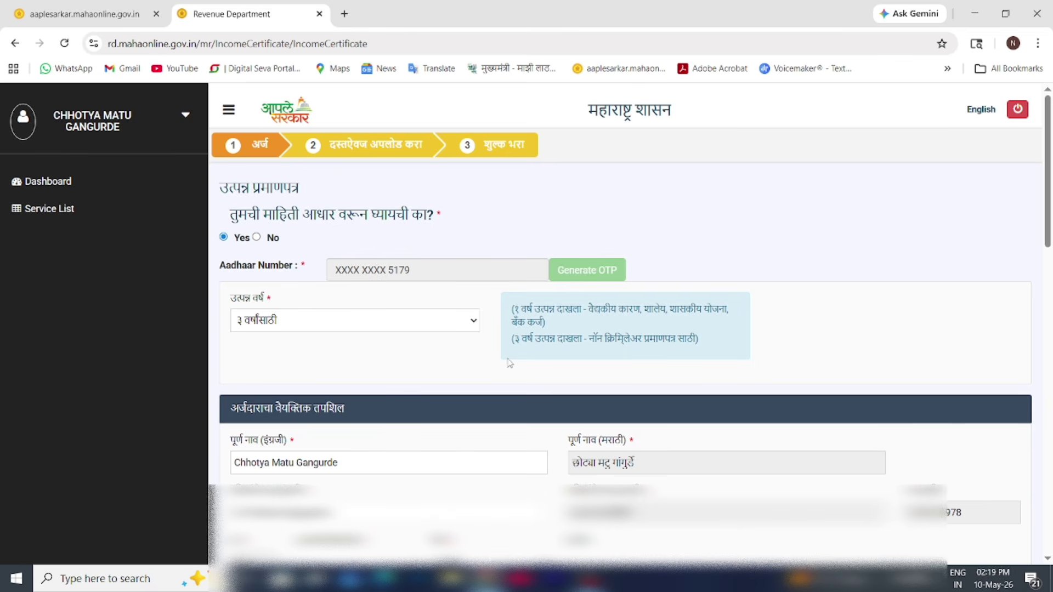
Keep the income period at 3 years (३ वर्षांसाठी)
{"action": "left_click", "coordinate": [430, 331]}
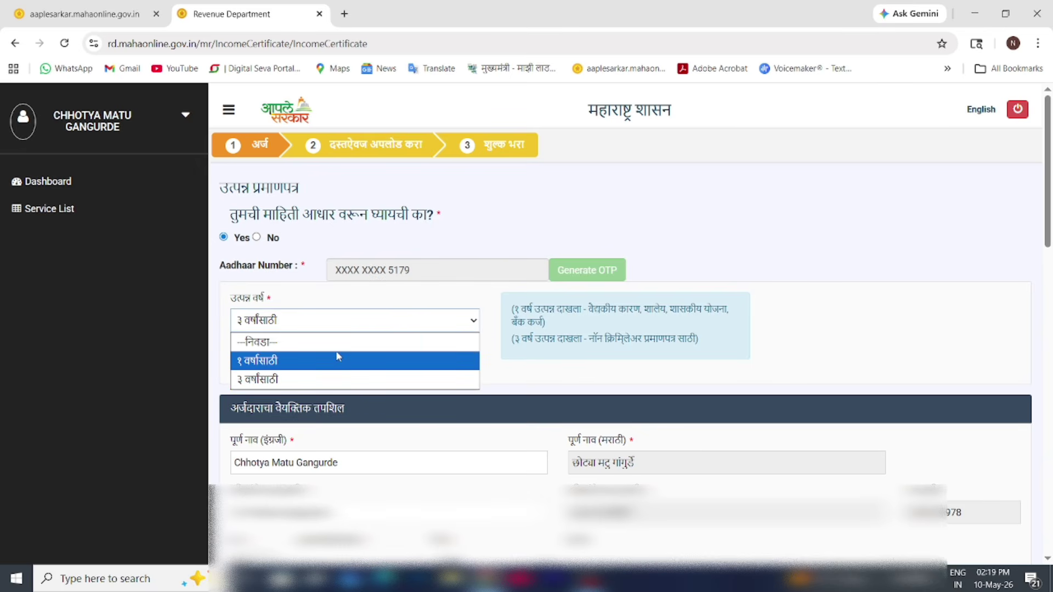
{"action": "left_click", "coordinate": [602, 317]}
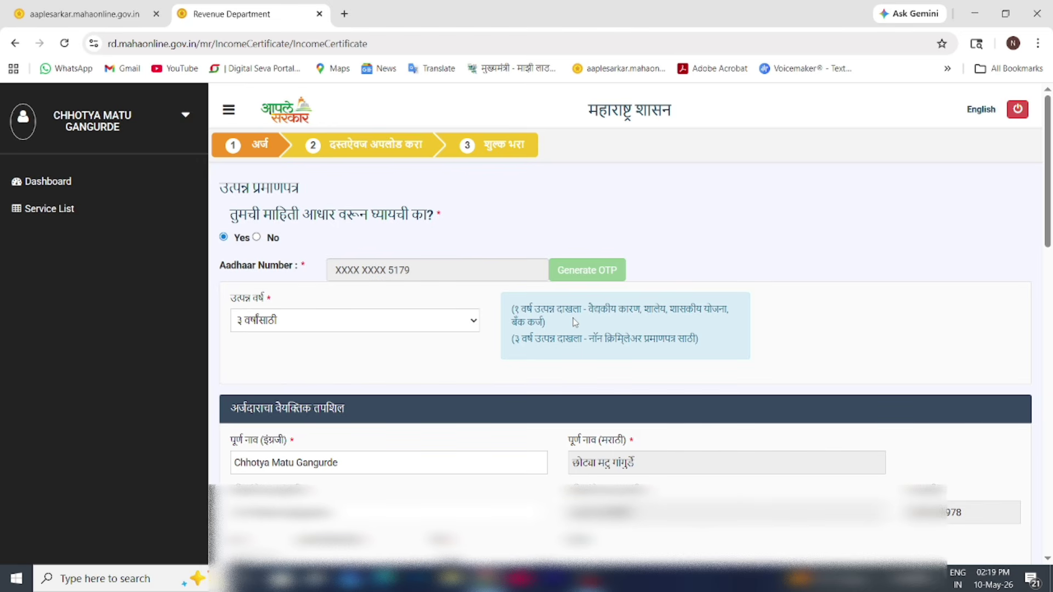
{"action": "left_click", "coordinate": [371, 320]}
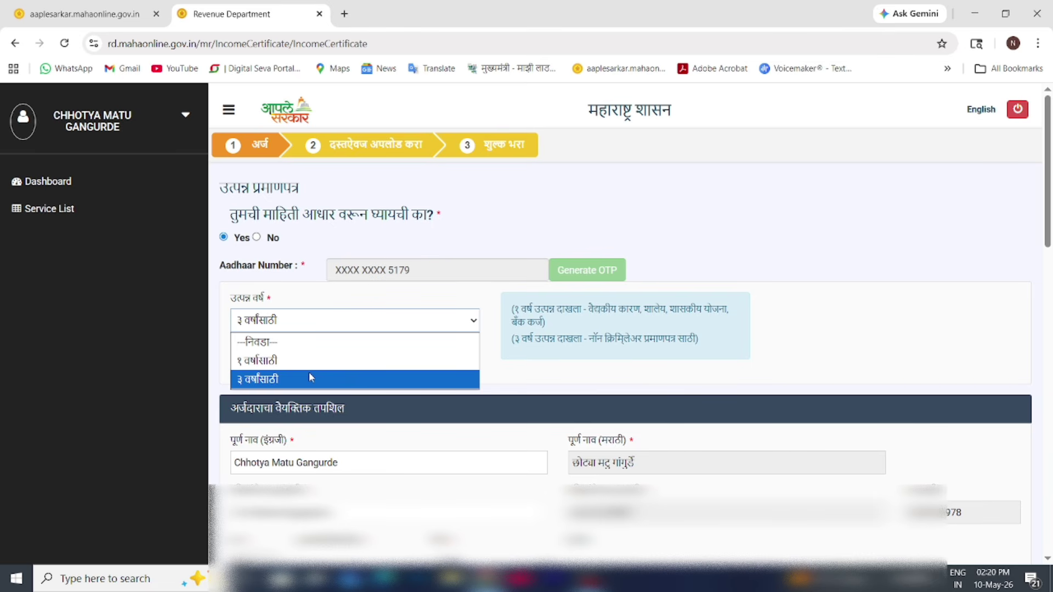
{"action": "left_click", "coordinate": [309, 375]}
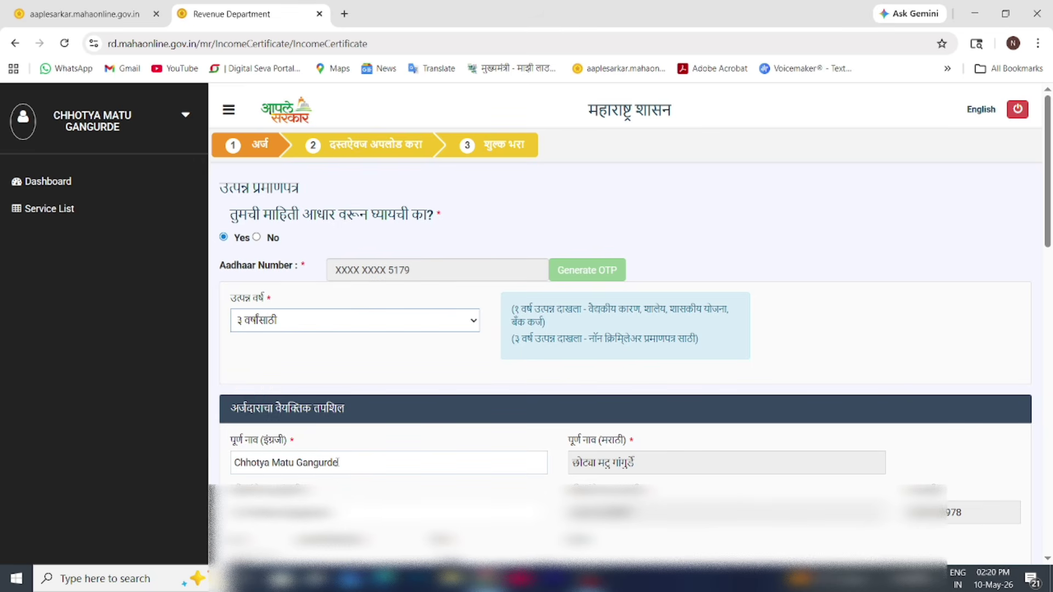
Enter the applicant's mobile number, keep gender पुरुष, and set occupation to शेतकरी
{"action": "scroll", "coordinate": [338, 462], "scroll_direction": "down", "scroll_amount": 1}
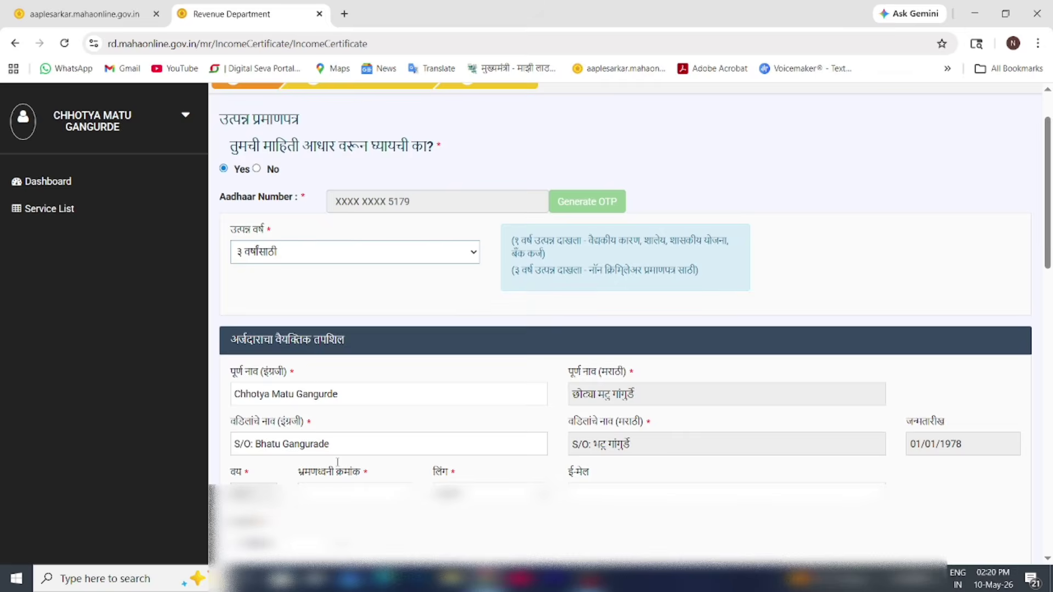
{"action": "left_click", "coordinate": [318, 495]}
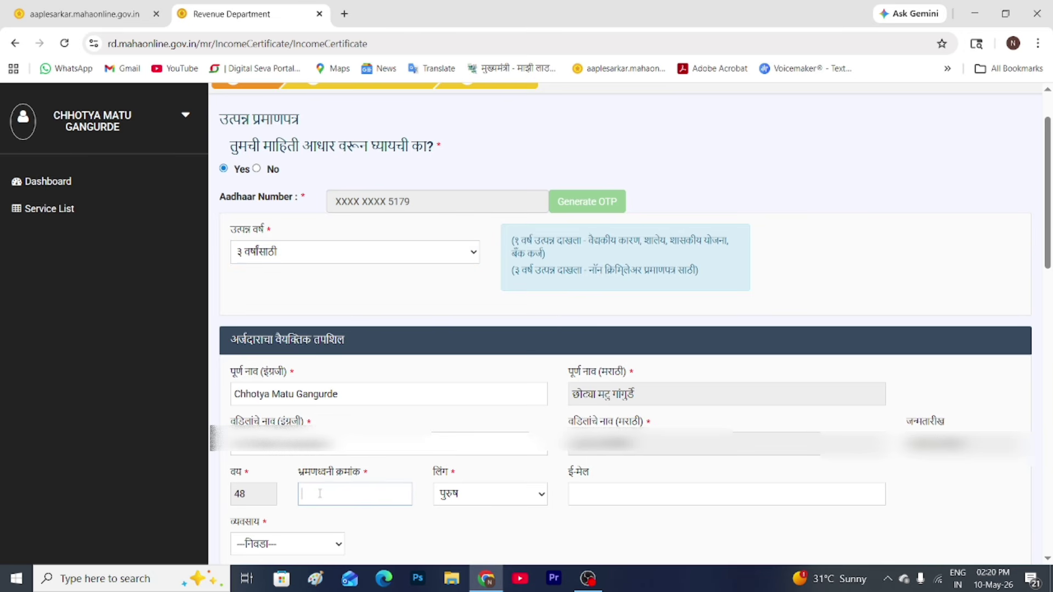
{"action": "type", "text": "9????????"}
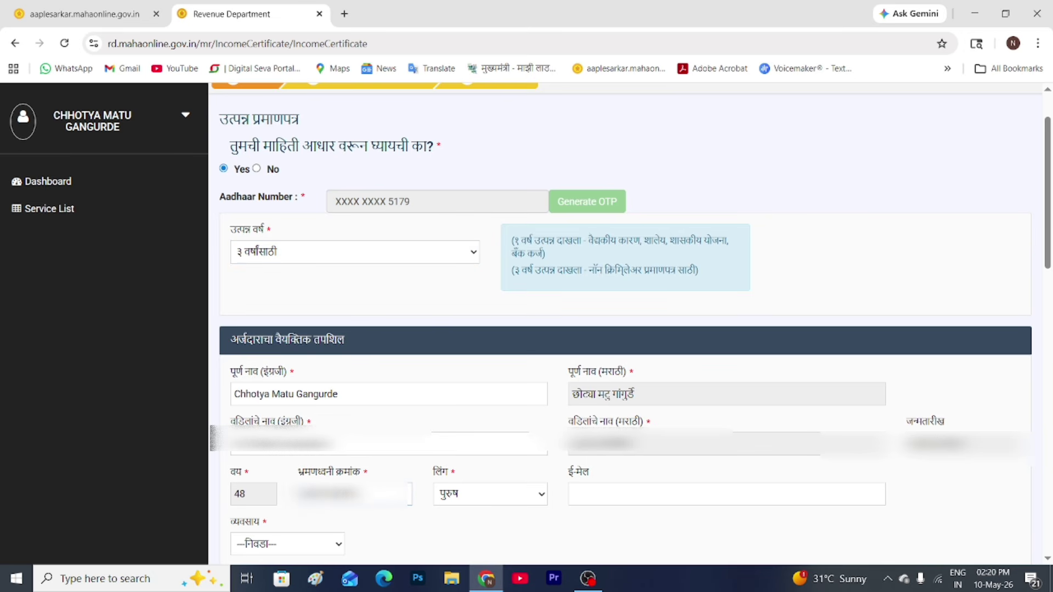
{"action": "left_click", "coordinate": [451, 496]}
{"action": "left_click", "coordinate": [455, 496]}
{"action": "left_click", "coordinate": [305, 545]}
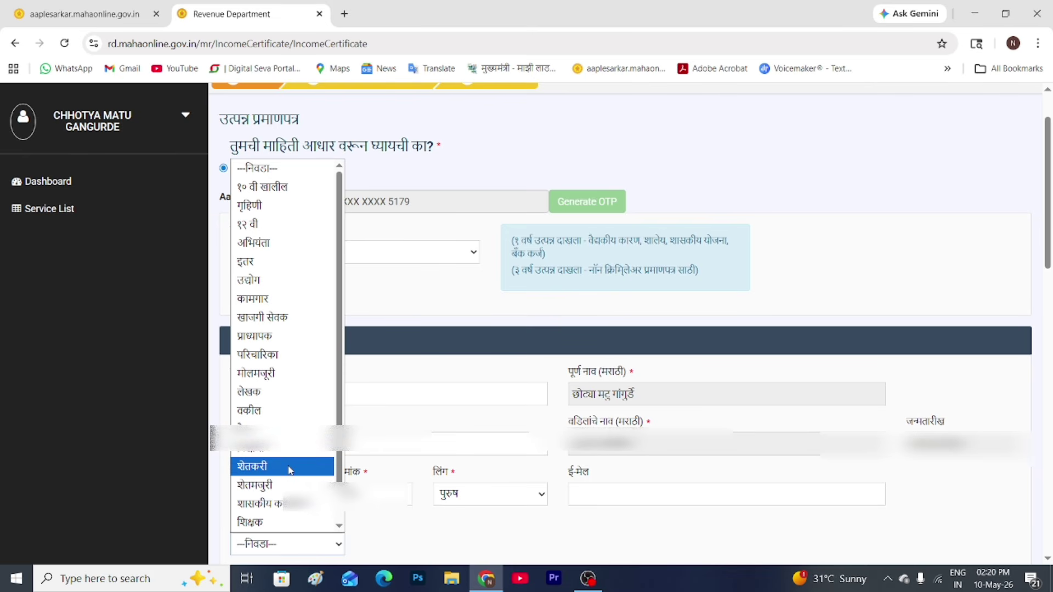
{"action": "left_click", "coordinate": [290, 470]}
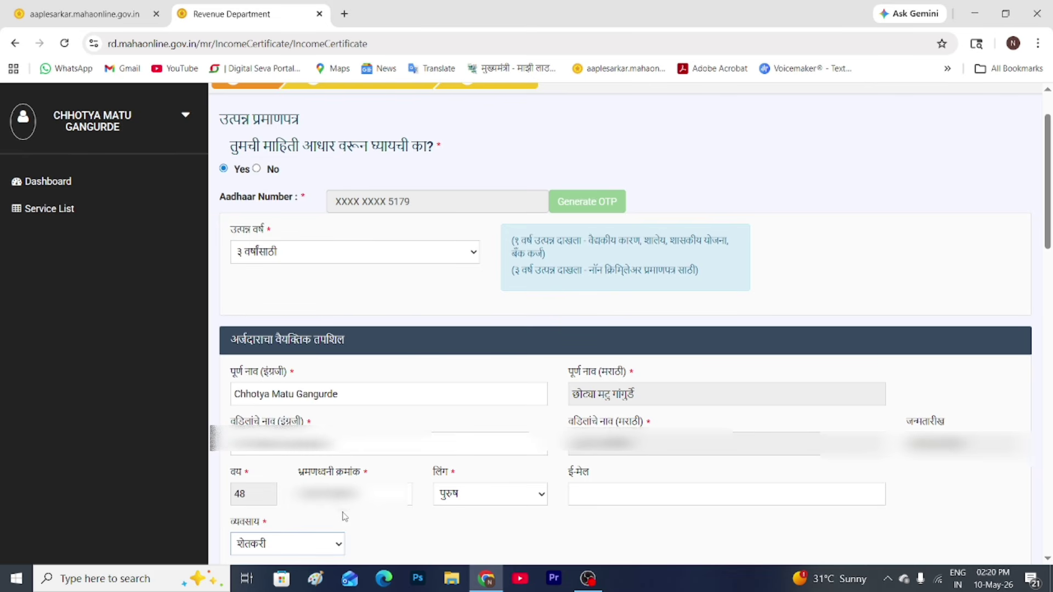
{"action": "scroll", "coordinate": [516, 516], "scroll_direction": "down", "scroll_amount": 8}
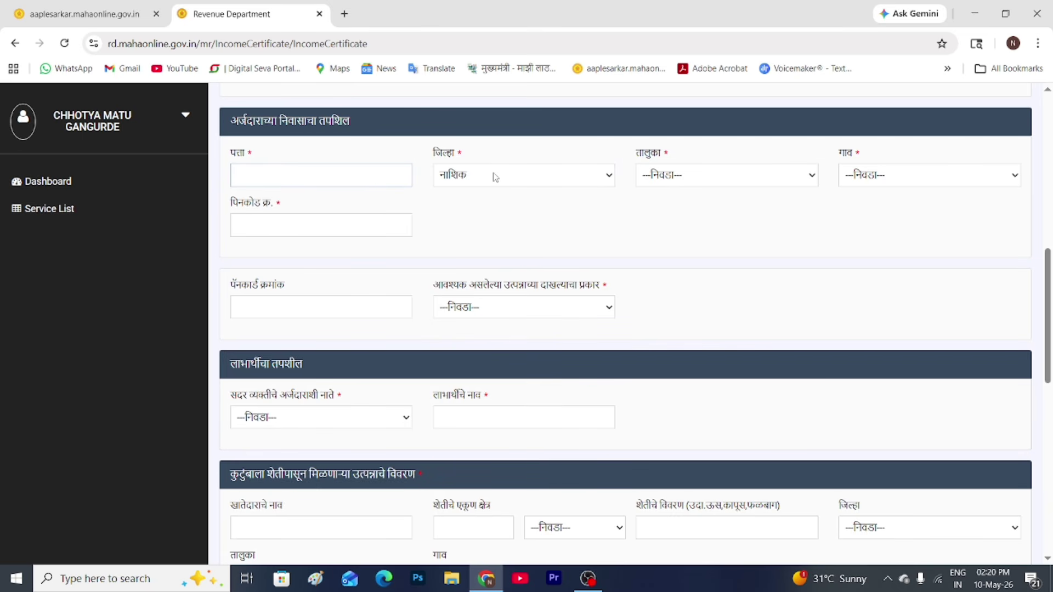
Keep residence district नाशिक, set the taluka, and pick the applicant's village
{"action": "left_click", "coordinate": [555, 185]}
{"action": "left_click", "coordinate": [556, 183]}
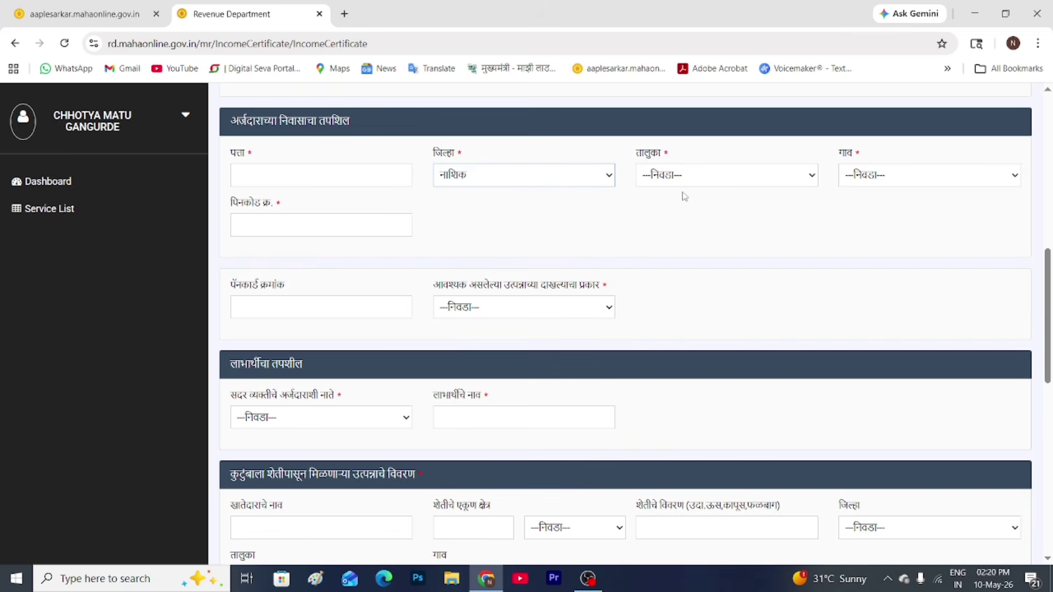
{"action": "left_click", "coordinate": [703, 182]}
{"action": "left_click", "coordinate": [697, 436]}
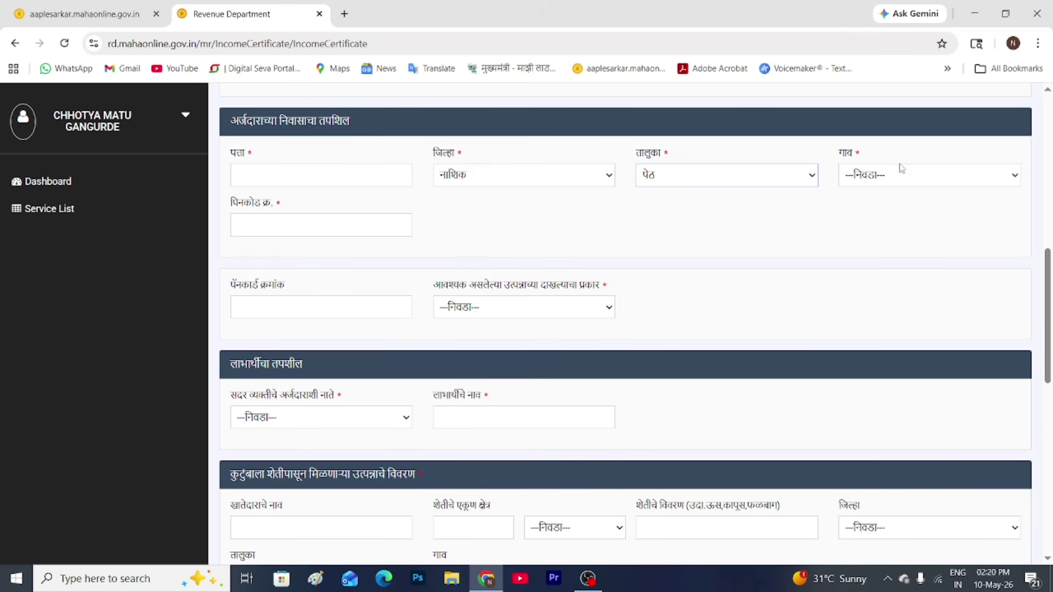
{"action": "left_click", "coordinate": [772, 182]}
{"action": "left_click", "coordinate": [696, 437]}
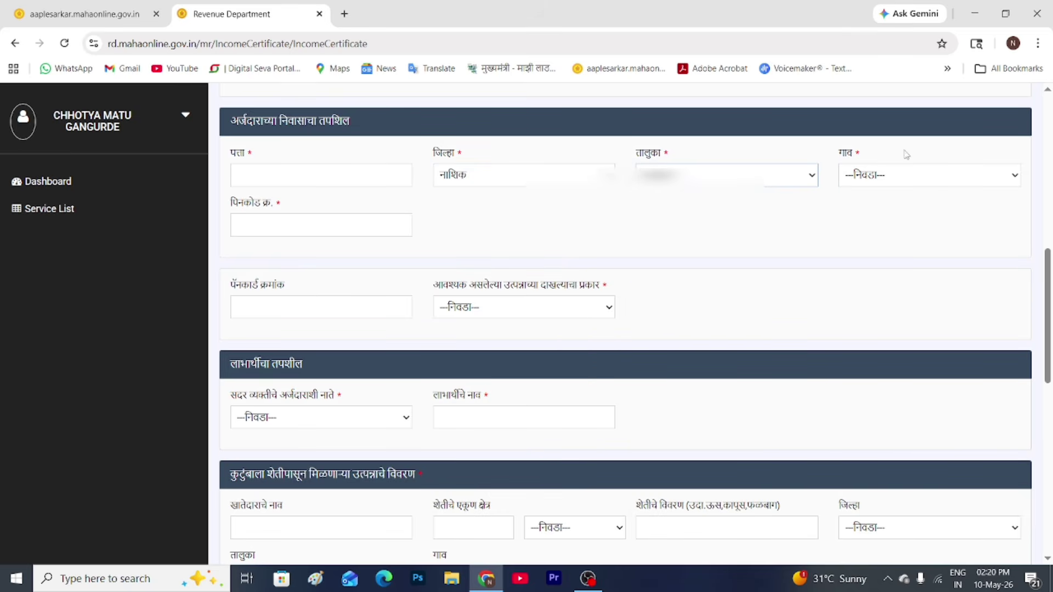
{"action": "left_click", "coordinate": [889, 176]}
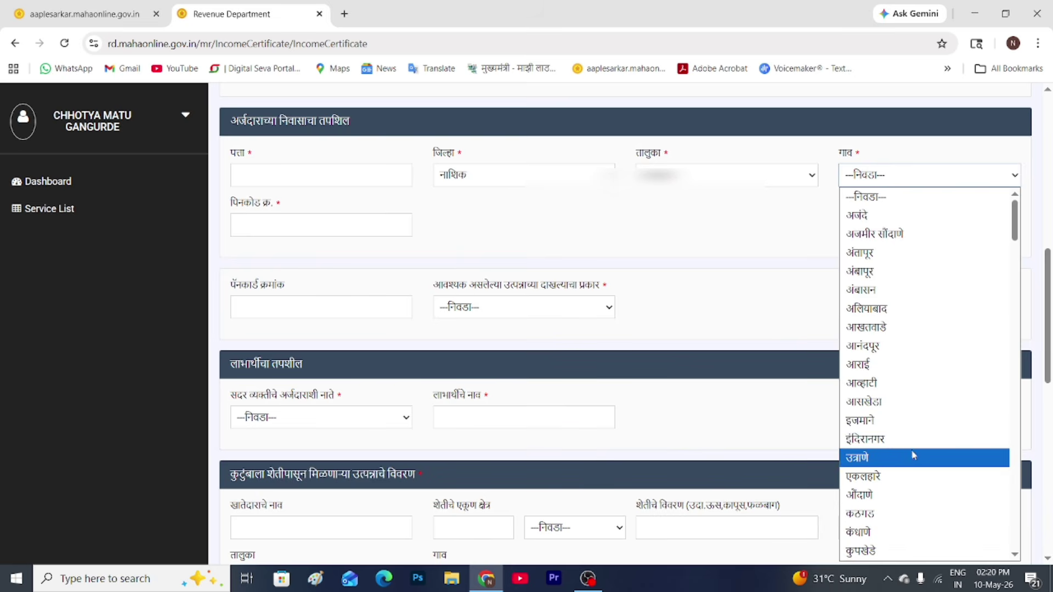
{"action": "scroll", "coordinate": [913, 455], "scroll_direction": "down", "scroll_amount": 6}
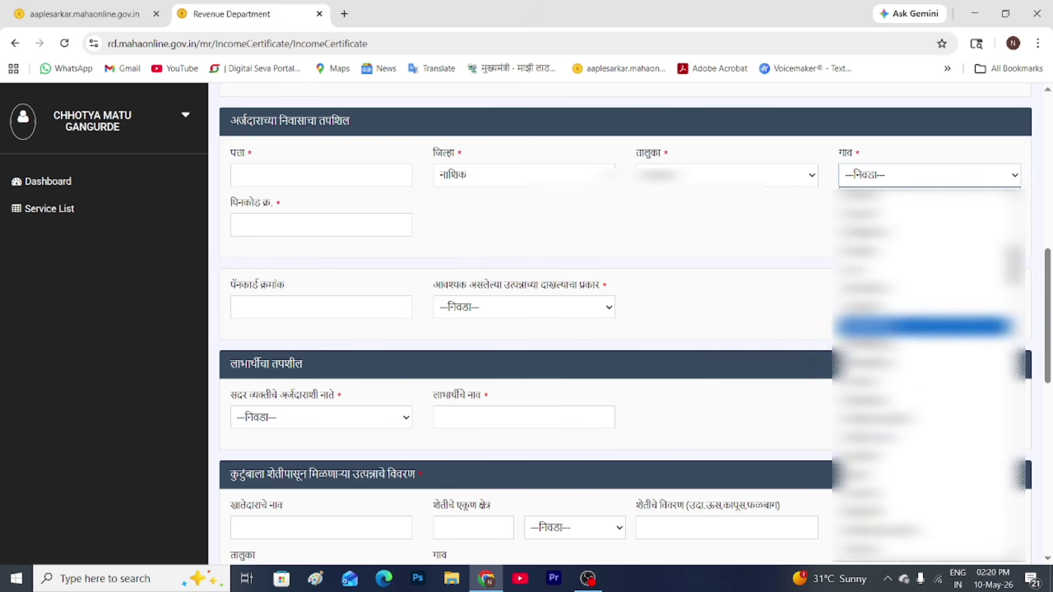
{"action": "left_click", "coordinate": [924, 327]}
Enter the PIN code and bring up the required certificate type choices
{"action": "left_click", "coordinate": [321, 228]}
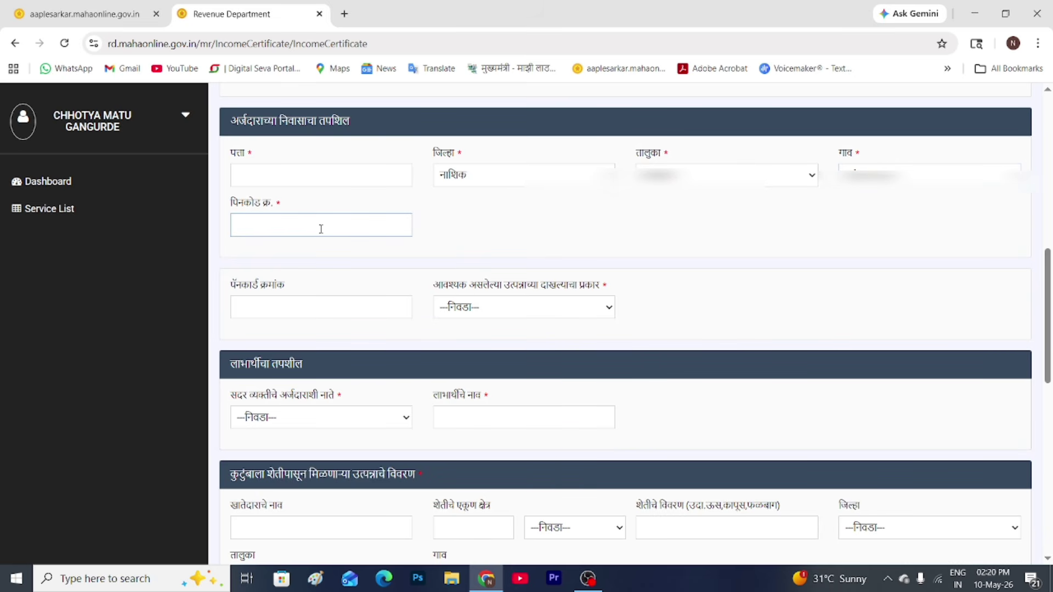
{"action": "type", "text": "42"}
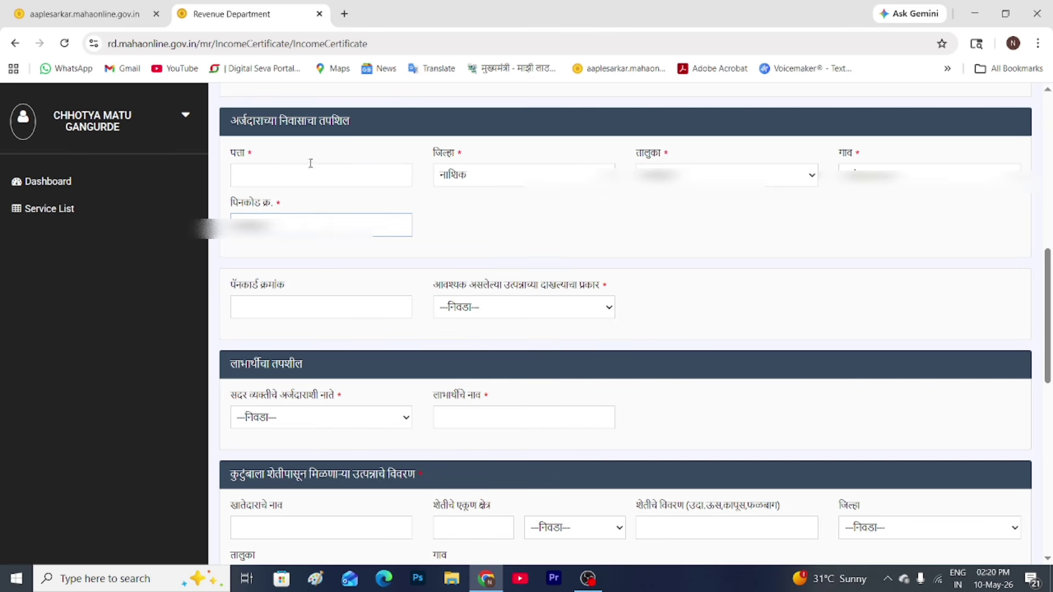
{"action": "left_click", "coordinate": [494, 200]}
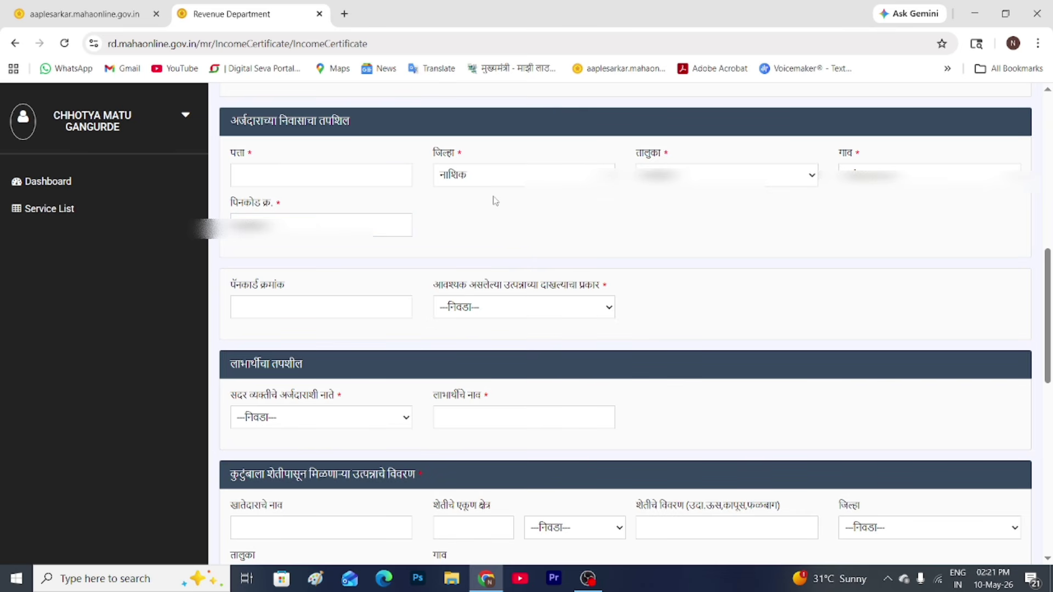
{"action": "left_click", "coordinate": [497, 314]}
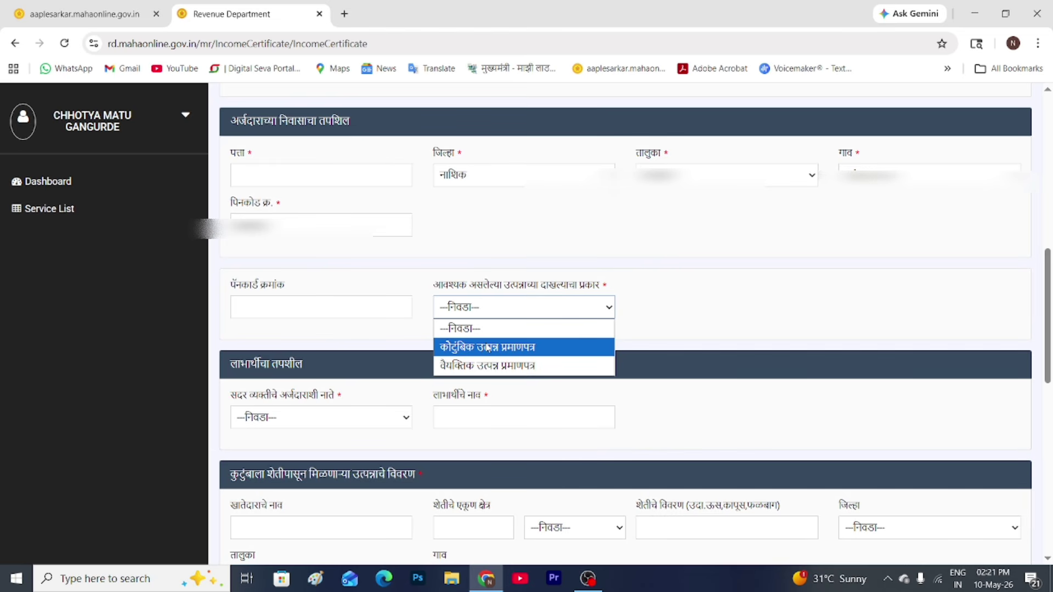
Choose कौटुंबिक उत्पन्न प्रमाणपत्र as certificate type and स्वतः as beneficiary relation
{"action": "left_click", "coordinate": [493, 350]}
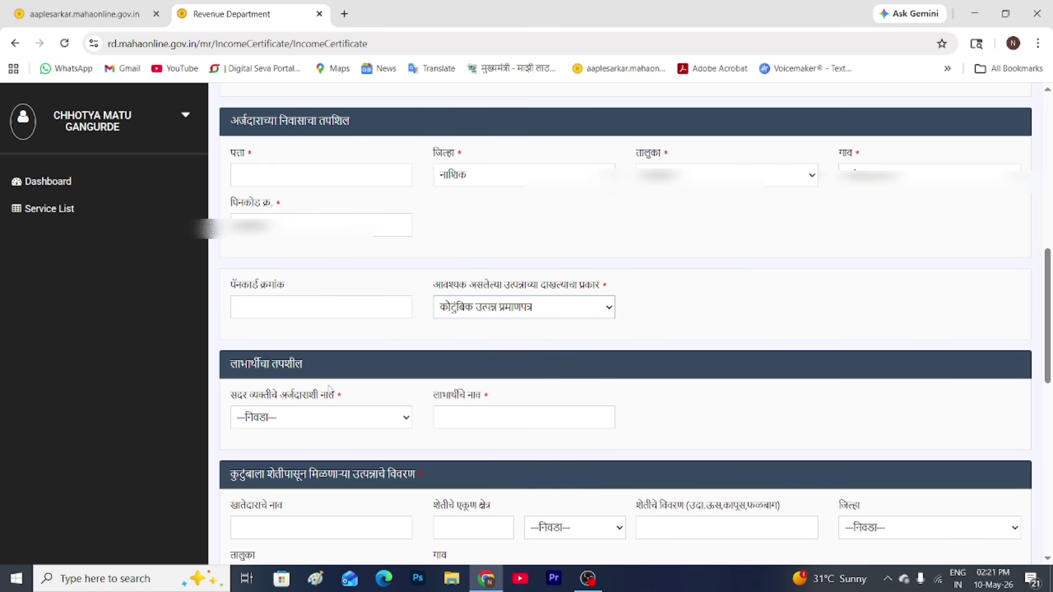
{"action": "left_click", "coordinate": [311, 427]}
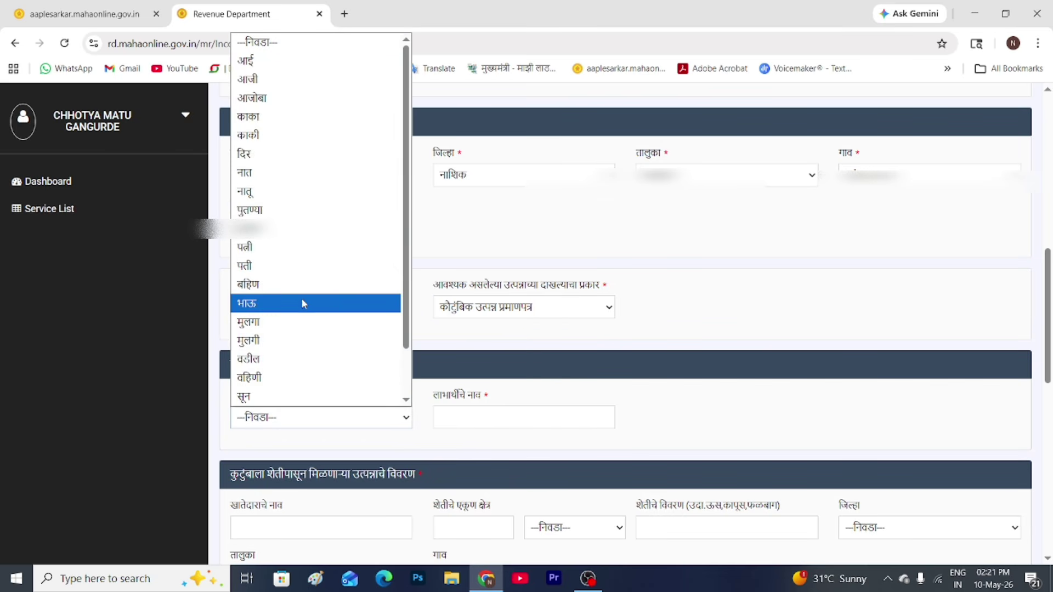
{"action": "scroll", "coordinate": [301, 303], "scroll_direction": "down", "scroll_amount": 1}
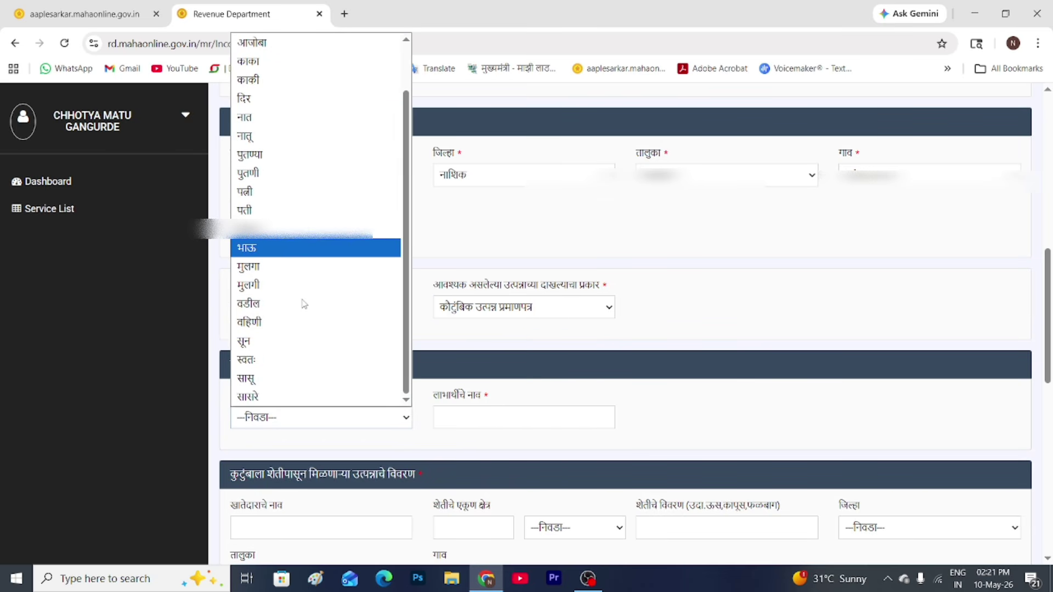
{"action": "left_click", "coordinate": [296, 360]}
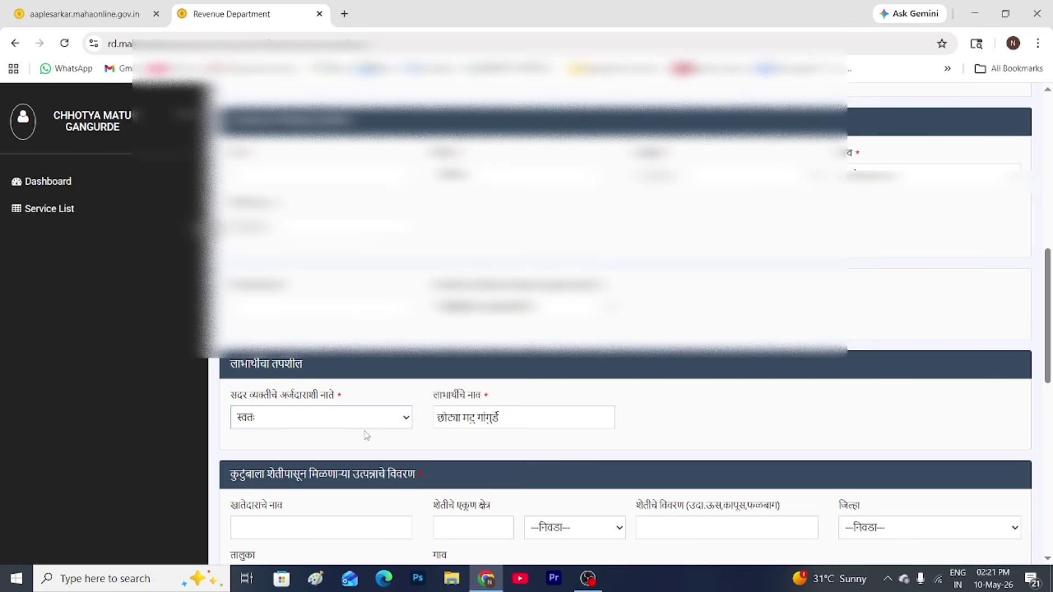
{"action": "scroll", "coordinate": [366, 436], "scroll_direction": "down", "scroll_amount": 3}
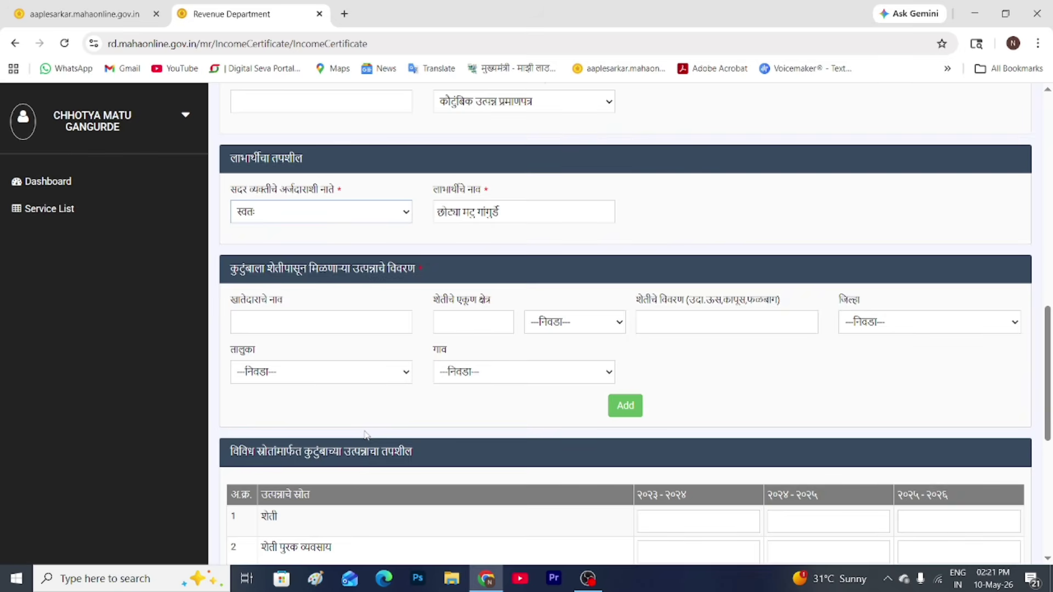
Enter the applicant's full name in the खातेदाराचे नाव (landholder name) box
{"action": "scroll", "coordinate": [366, 435], "scroll_direction": "down", "scroll_amount": 2}
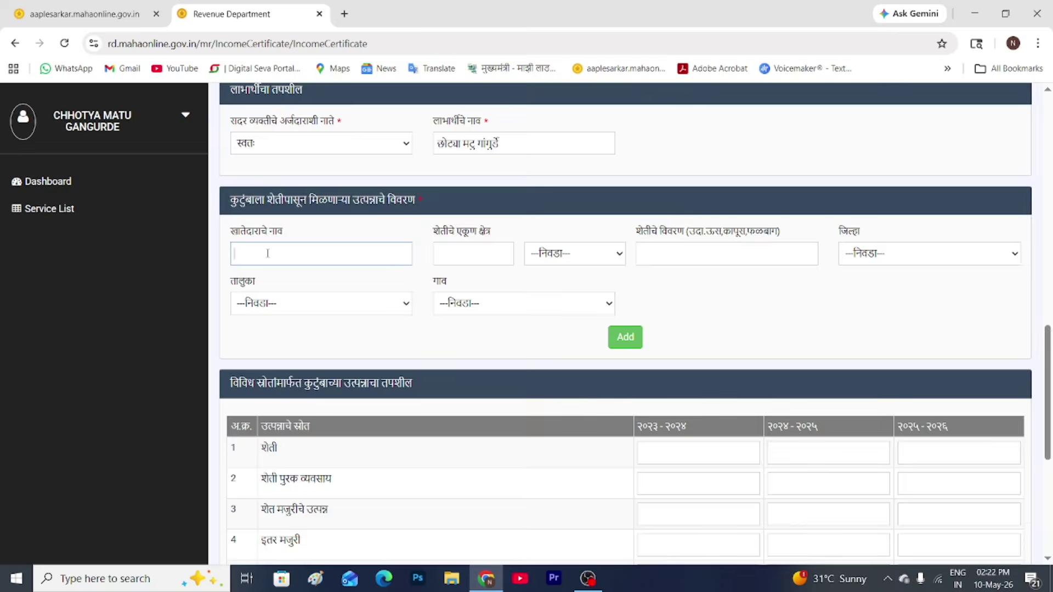
{"action": "scroll", "coordinate": [268, 251], "scroll_direction": "down", "scroll_amount": 1}
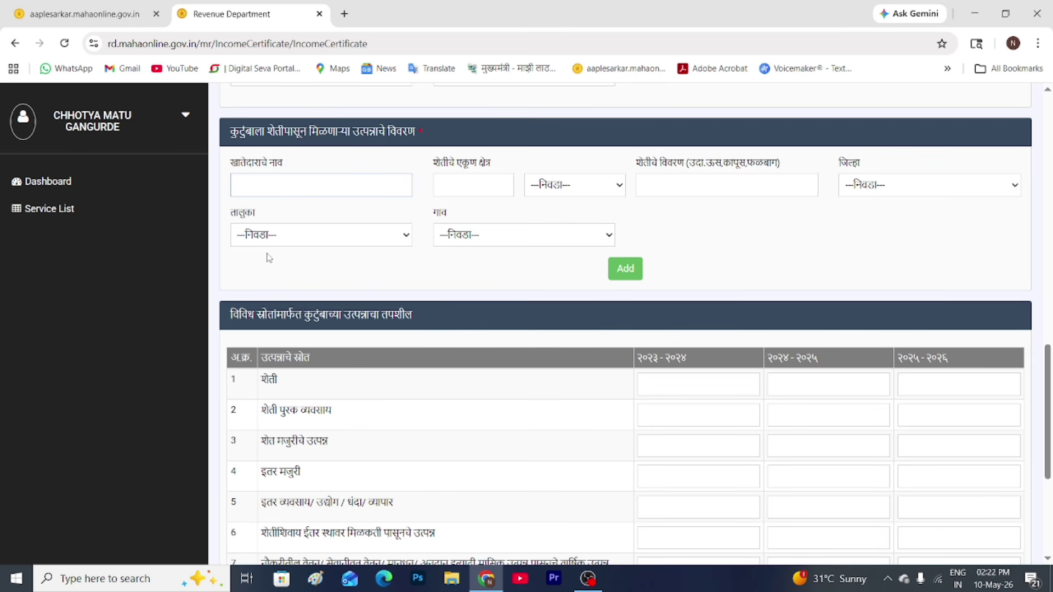
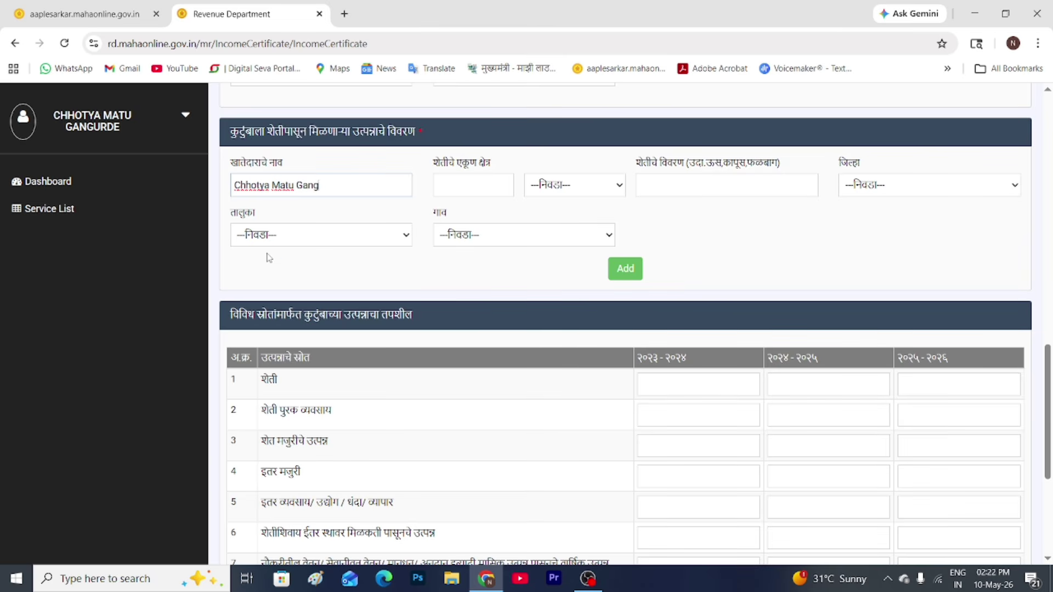
{"action": "left_click", "coordinate": [458, 189]}
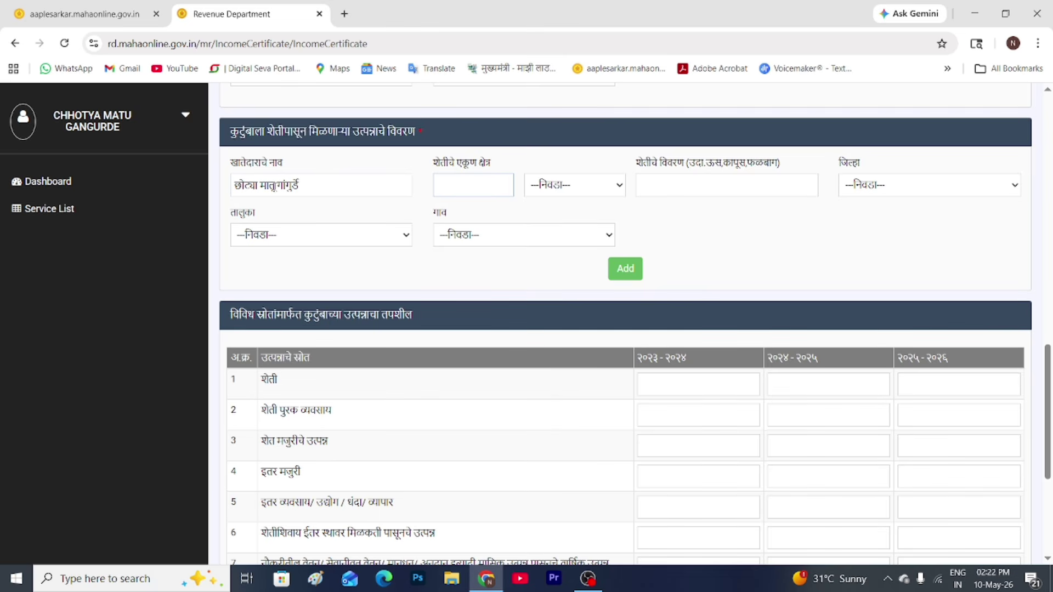
Retype the landholder's middle name in Devanagari using the Inscript on-screen keyboard
{"action": "left_click_drag", "start_coordinate": [275, 187], "coordinate": [263, 189]}
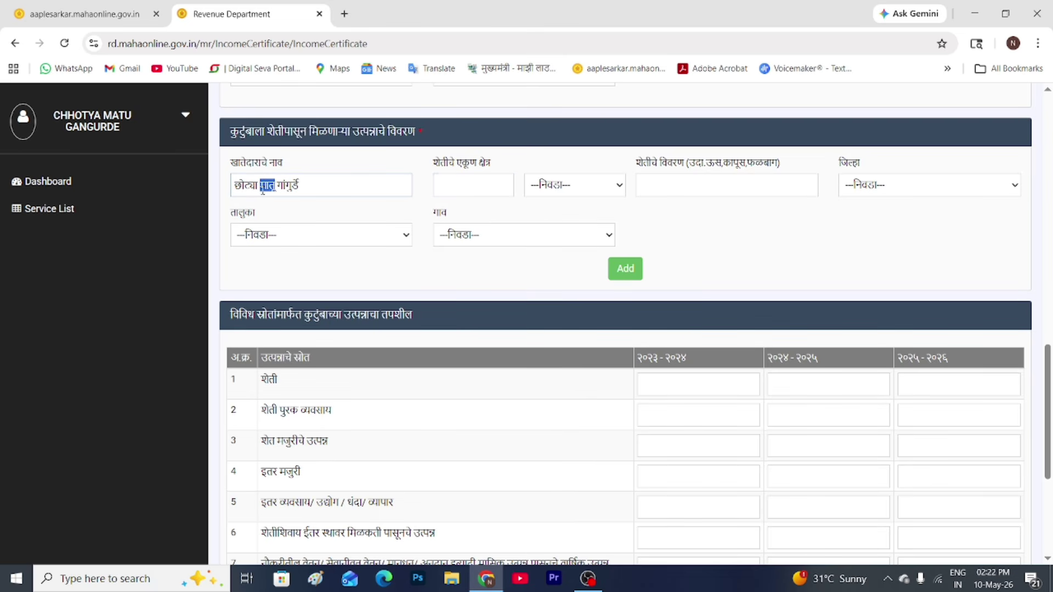
{"action": "key", "text": "ctrl+k"}
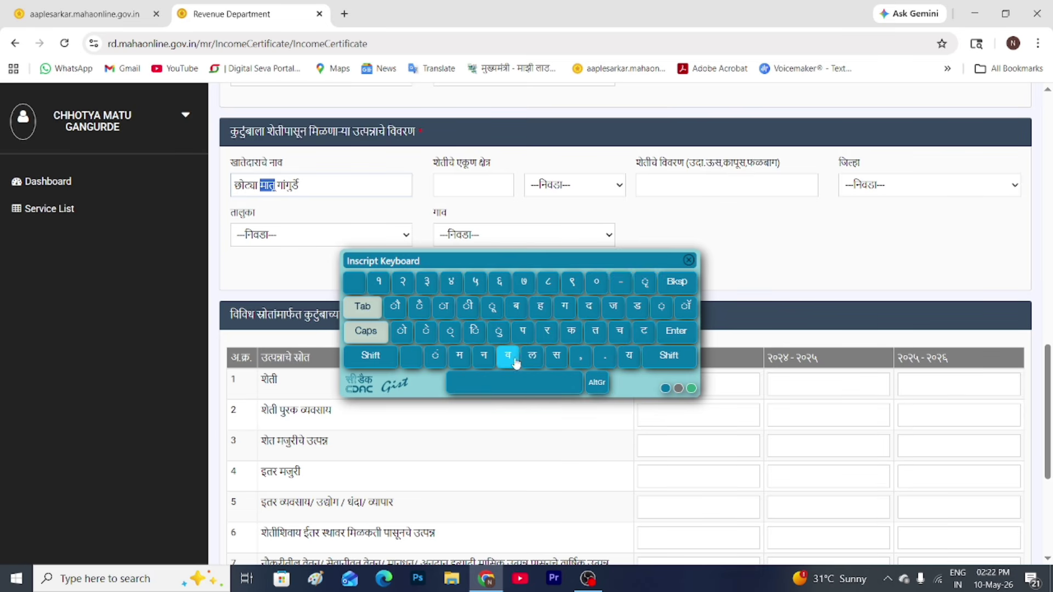
{"action": "left_click", "coordinate": [465, 359]}
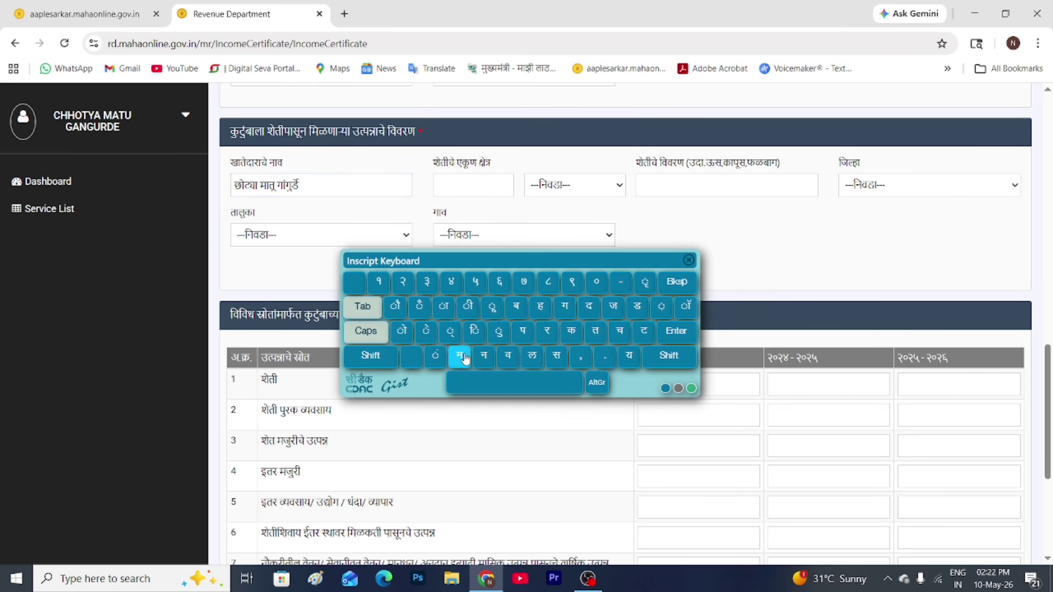
{"action": "left_click", "coordinate": [277, 185]}
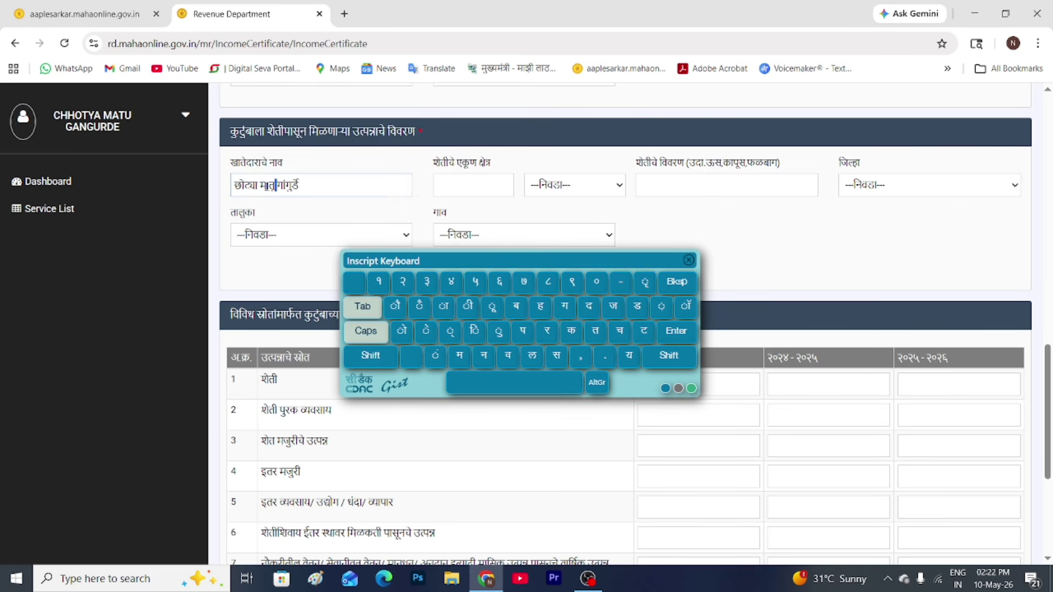
{"action": "double_click", "coordinate": [261, 185]}
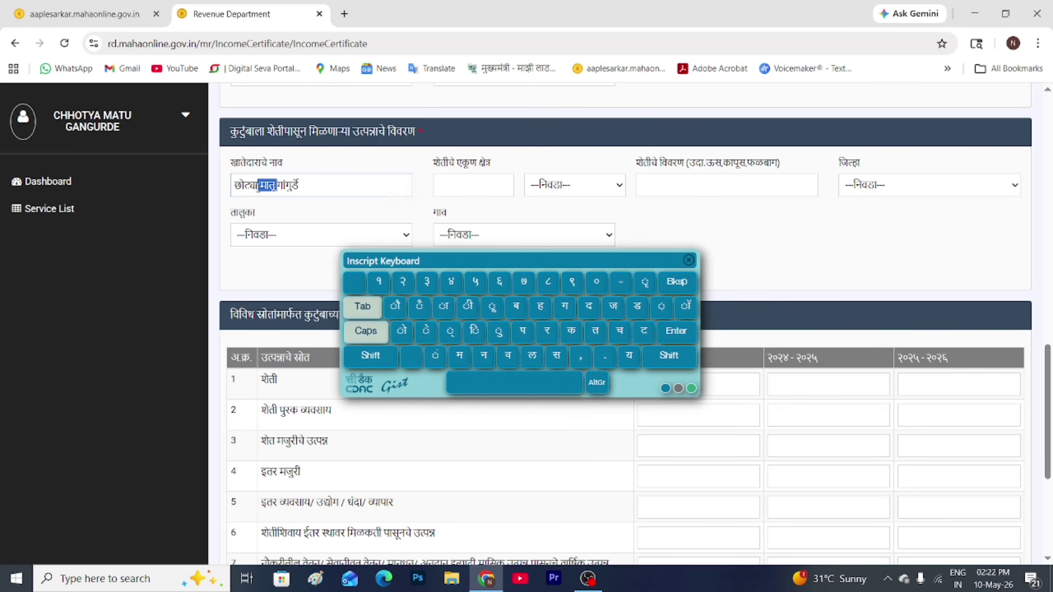
{"action": "left_click", "coordinate": [462, 357]}
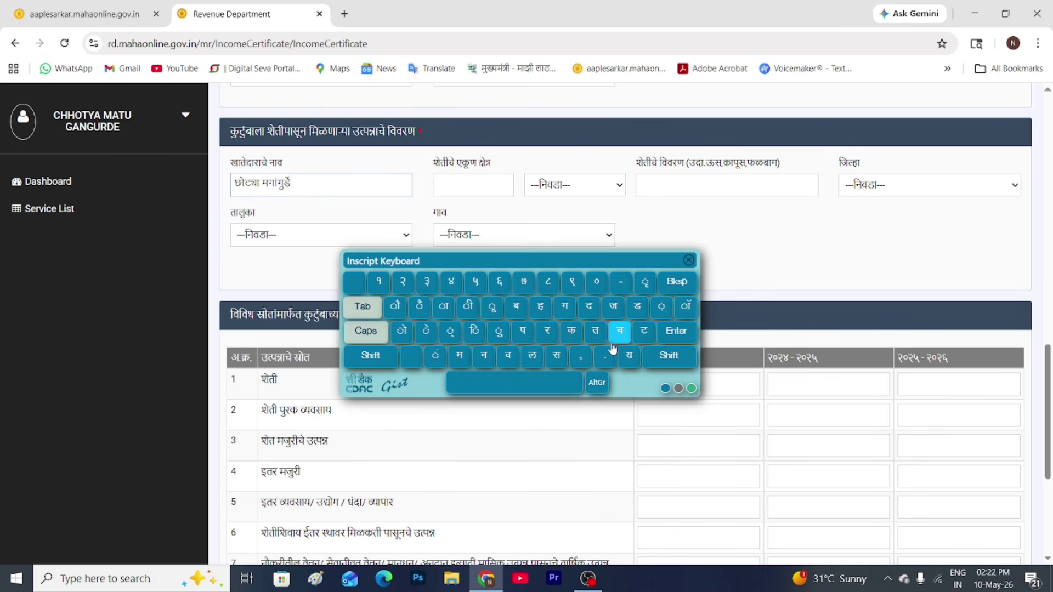
{"action": "left_click", "coordinate": [643, 331]}
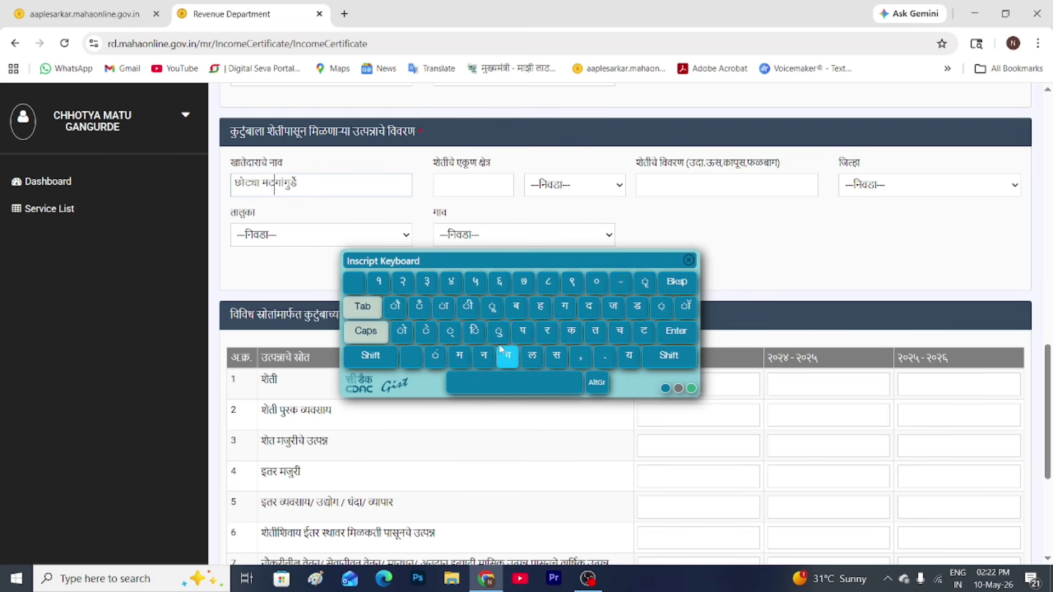
{"action": "left_click", "coordinate": [494, 311]}
{"action": "left_click", "coordinate": [532, 389]}
{"action": "left_click", "coordinate": [466, 185]}
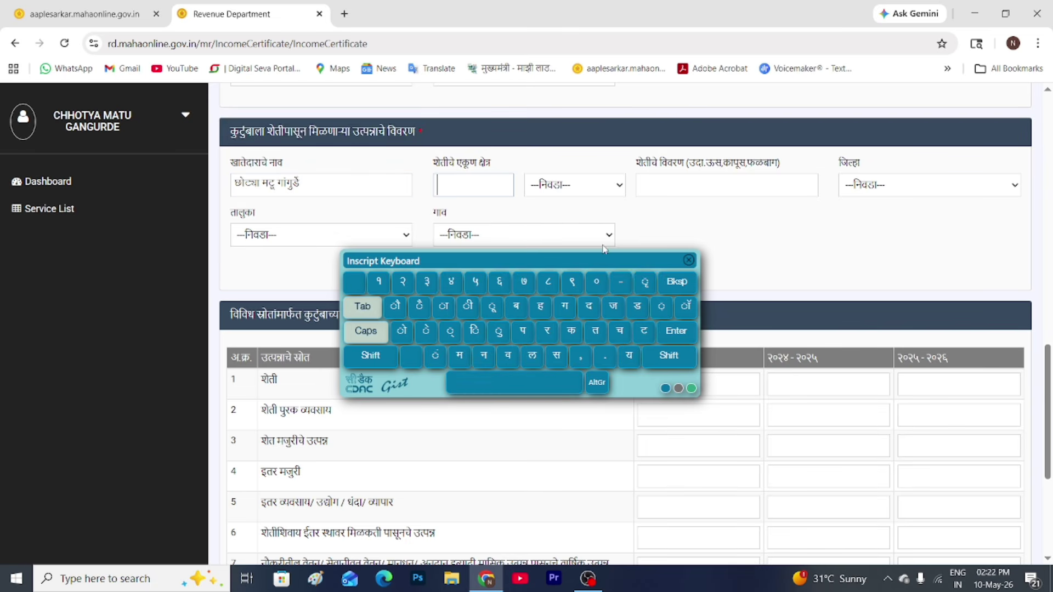
Set the farm area to १ हेक्टर and enter the crops कांदा गहू बाजरी
{"action": "left_click", "coordinate": [689, 261]}
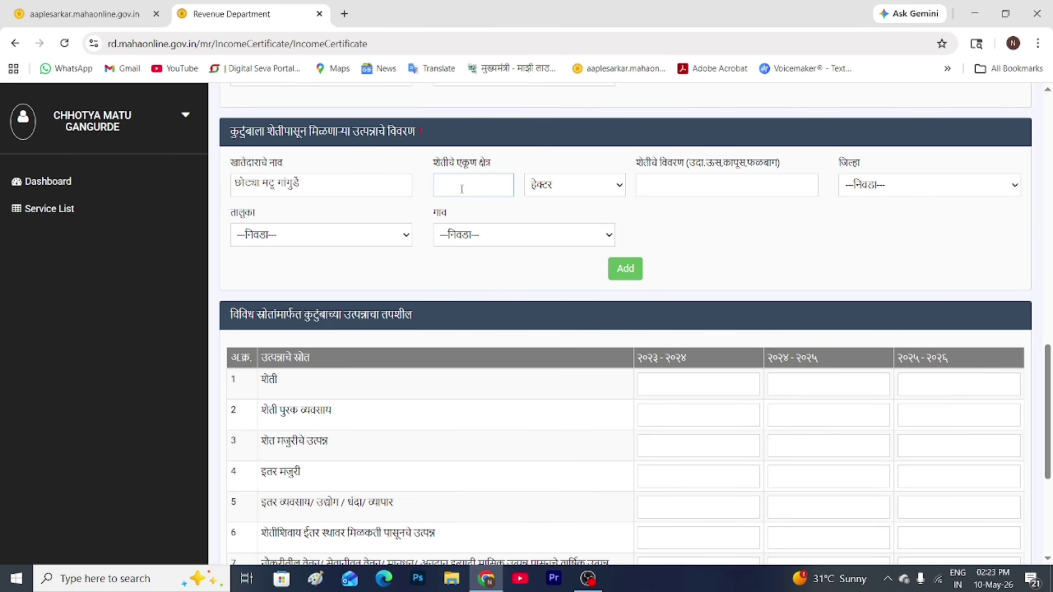
{"action": "type", "text": "१"}
{"action": "left_click", "coordinate": [546, 190]}
{"action": "left_click", "coordinate": [547, 188]}
{"action": "type", "text": "Kanda "}
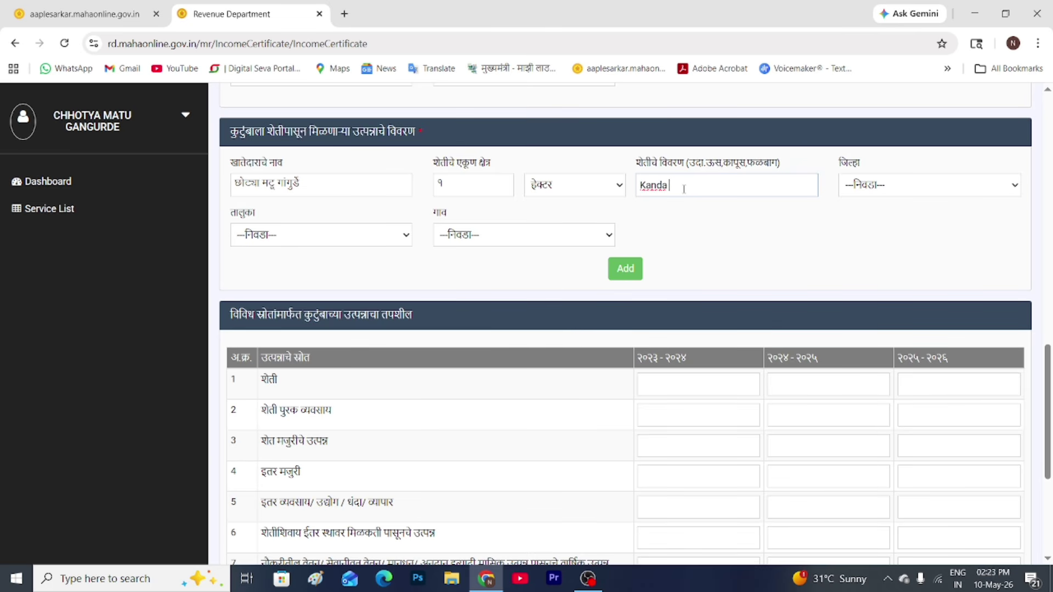
{"action": "type", "text": "Gahu Bajari"}
{"action": "left_click", "coordinate": [784, 275]}
Choose district नाशिक, then the applicant's taluka and village from the dropdowns
{"action": "left_click", "coordinate": [891, 183]}
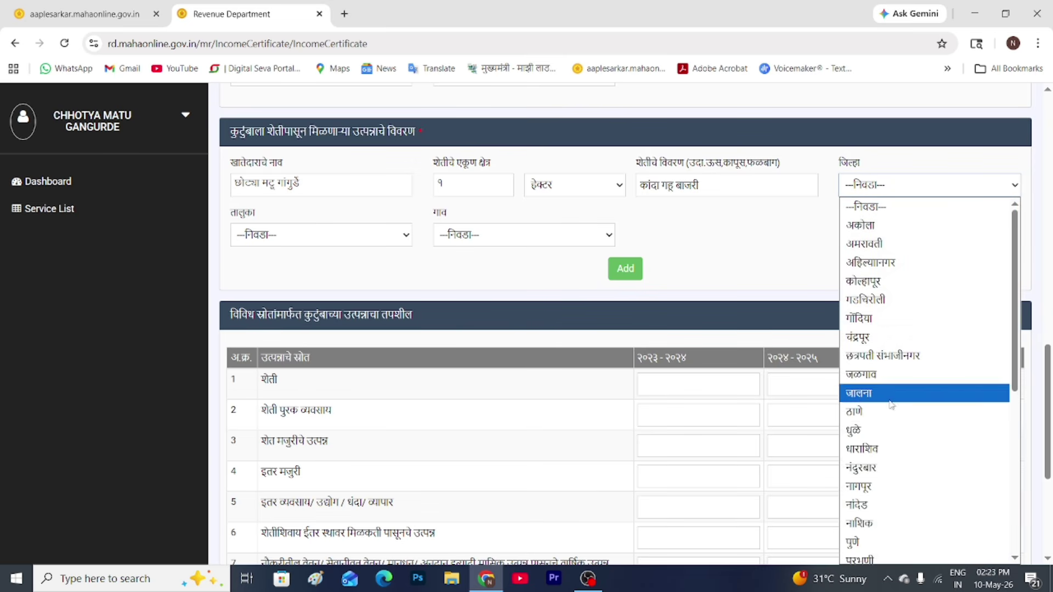
{"action": "left_click", "coordinate": [921, 515]}
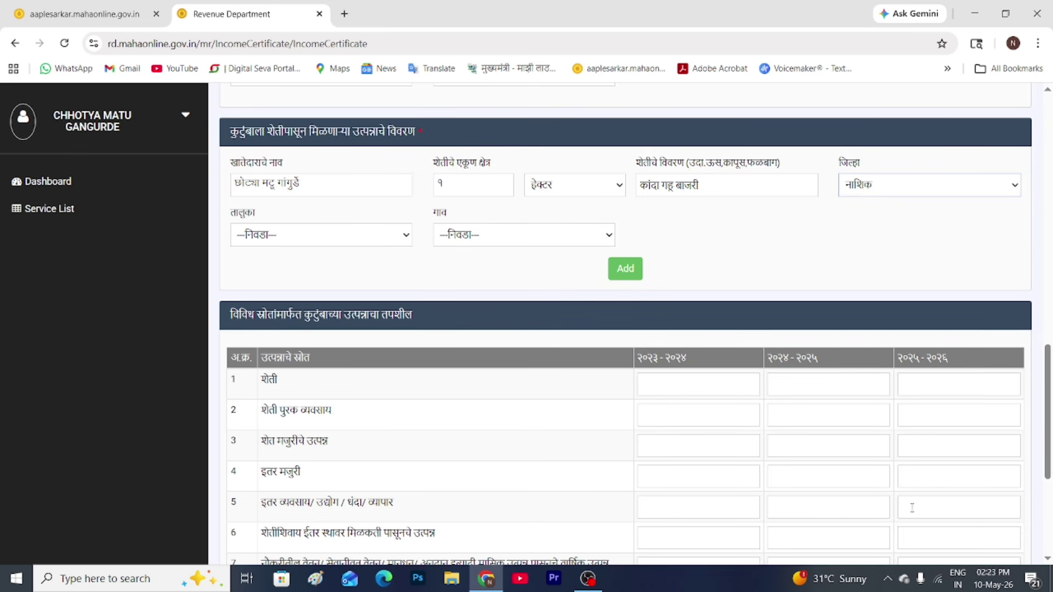
{"action": "left_click", "coordinate": [281, 234]}
{"action": "left_click", "coordinate": [301, 231]}
{"action": "left_click", "coordinate": [301, 231]}
{"action": "left_click", "coordinate": [301, 230]}
{"action": "left_click", "coordinate": [302, 230]}
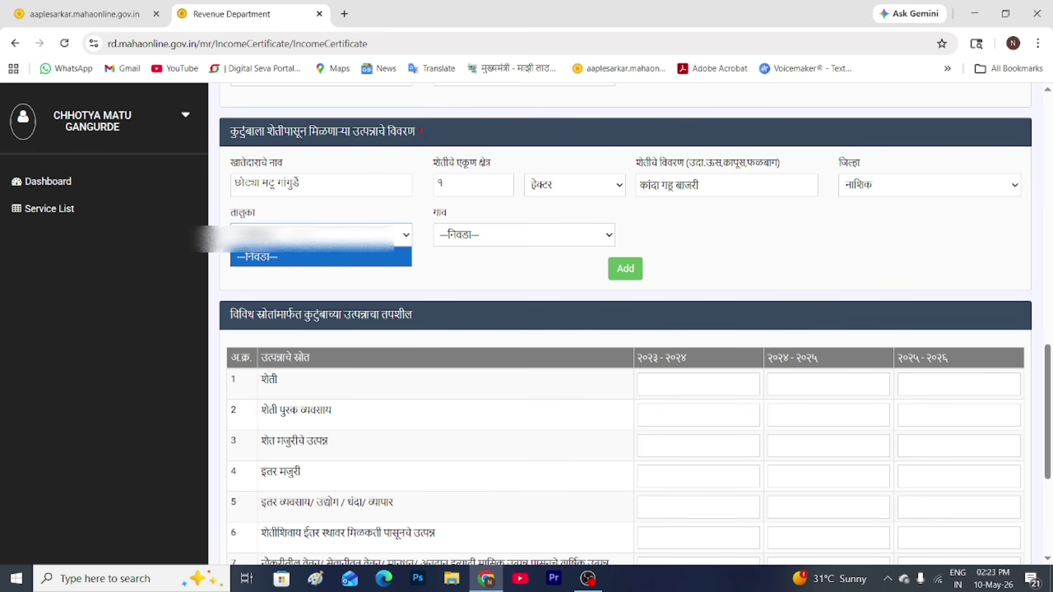
{"action": "left_click", "coordinate": [301, 231]}
{"action": "left_click", "coordinate": [301, 233]}
{"action": "left_click", "coordinate": [301, 299]}
{"action": "left_click", "coordinate": [524, 234]}
{"action": "scroll", "coordinate": [562, 473], "scroll_direction": "down", "scroll_amount": 4}
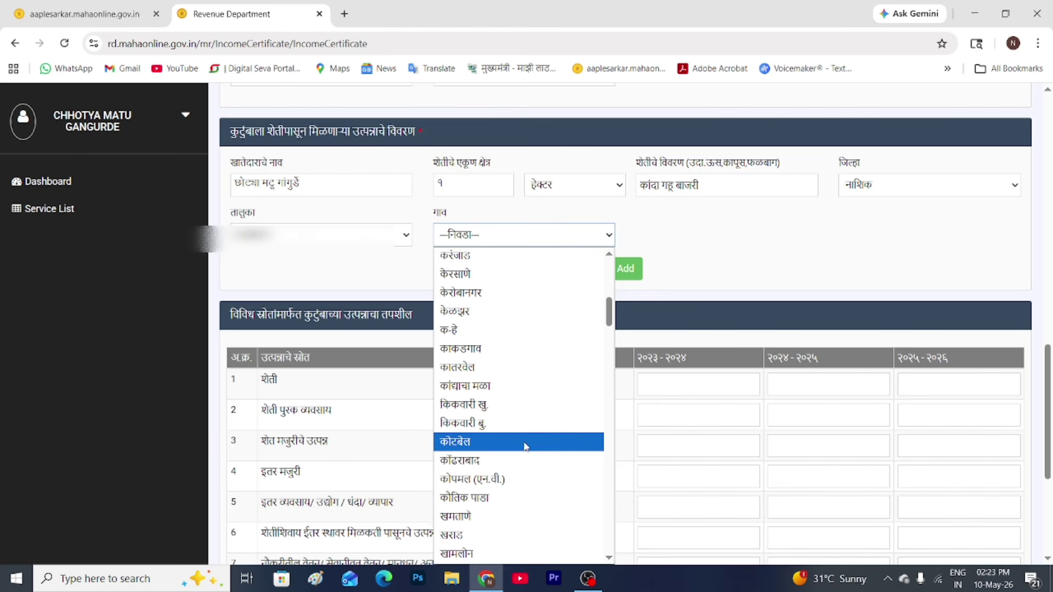
{"action": "scroll", "coordinate": [561, 527], "scroll_direction": "down", "scroll_amount": 1}
{"action": "scroll", "coordinate": [560, 528], "scroll_direction": "down", "scroll_amount": 3}
{"action": "scroll", "coordinate": [557, 528], "scroll_direction": "down", "scroll_amount": 5}
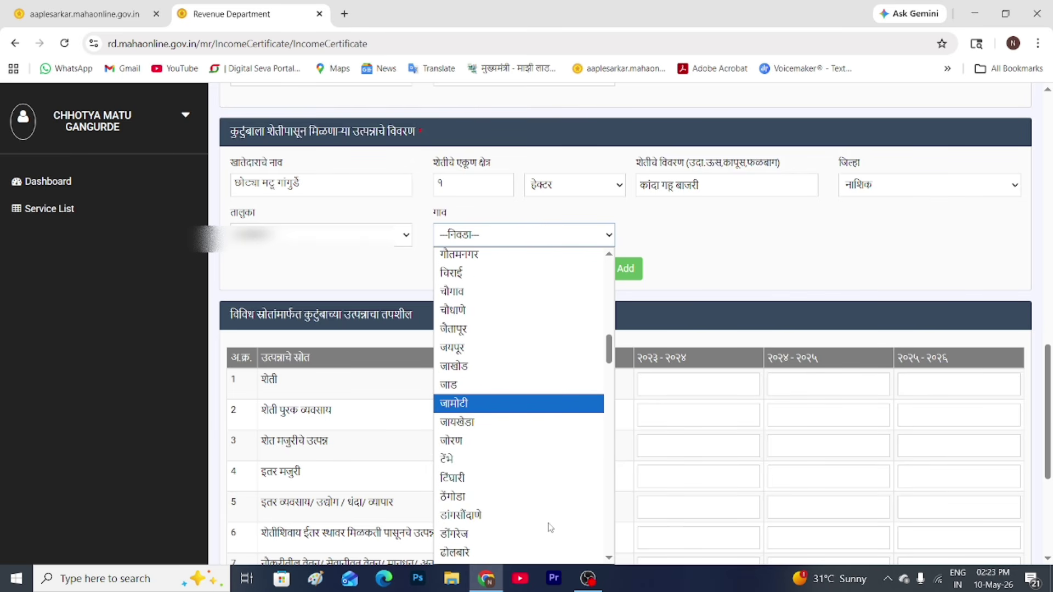
{"action": "scroll", "coordinate": [542, 521], "scroll_direction": "down", "scroll_amount": 2}
{"action": "left_click", "coordinate": [543, 522]}
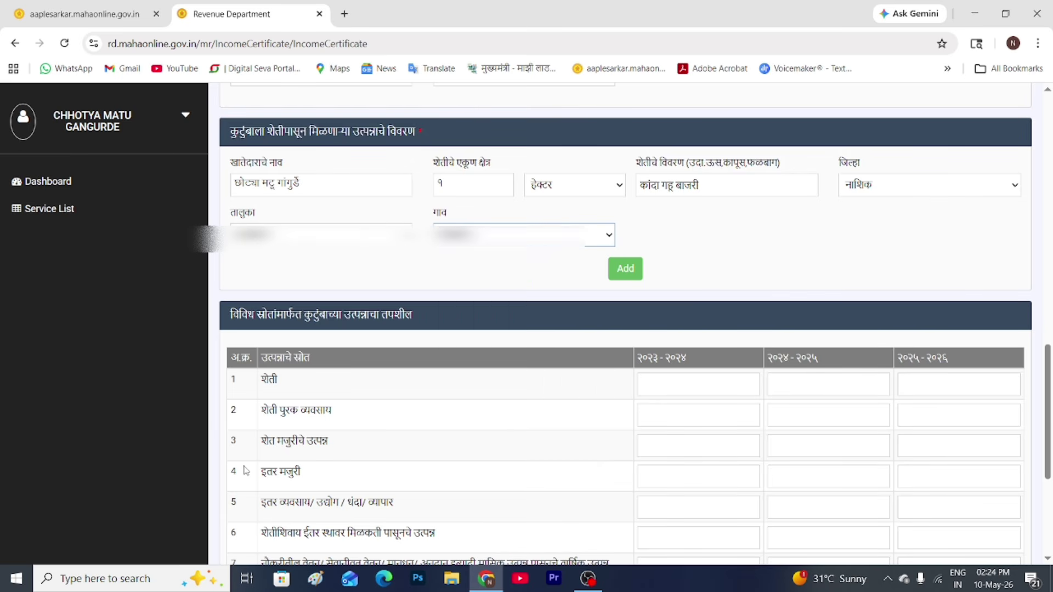
Add the land record with crops कांदा गहू बाजरी as row 1, then bring the income-by-source table into view
{"action": "left_click", "coordinate": [631, 271]}
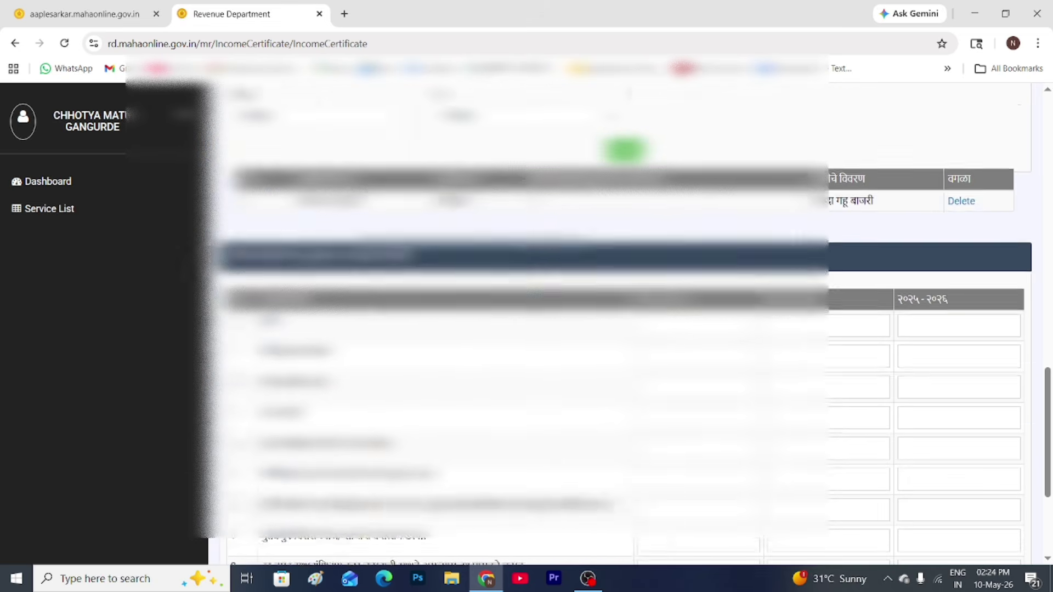
{"action": "scroll", "coordinate": [526, 312], "scroll_direction": "up", "scroll_amount": 1}
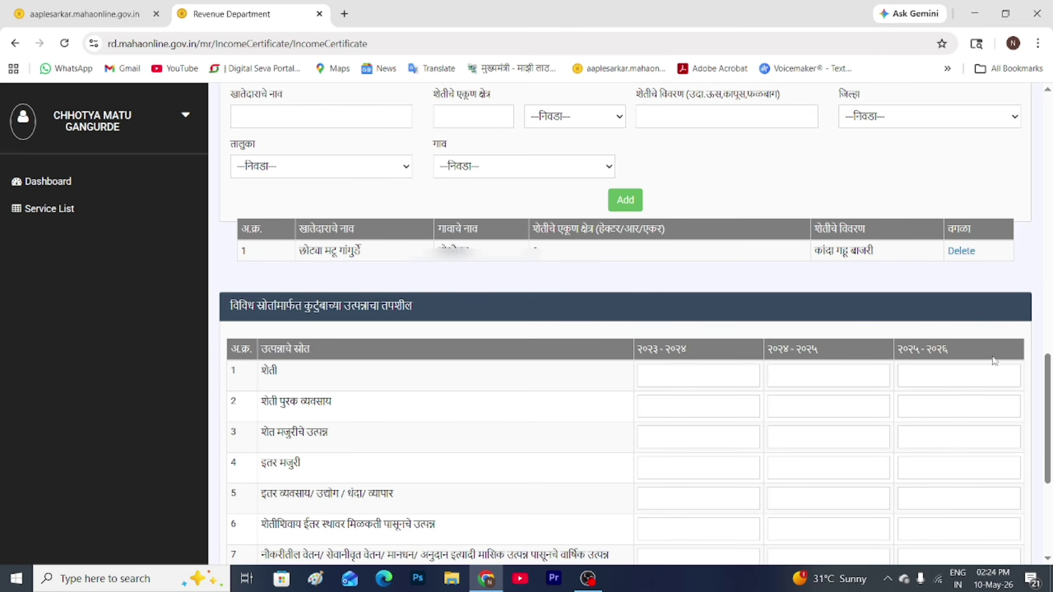
{"action": "scroll", "coordinate": [393, 375], "scroll_direction": "down", "scroll_amount": 3}
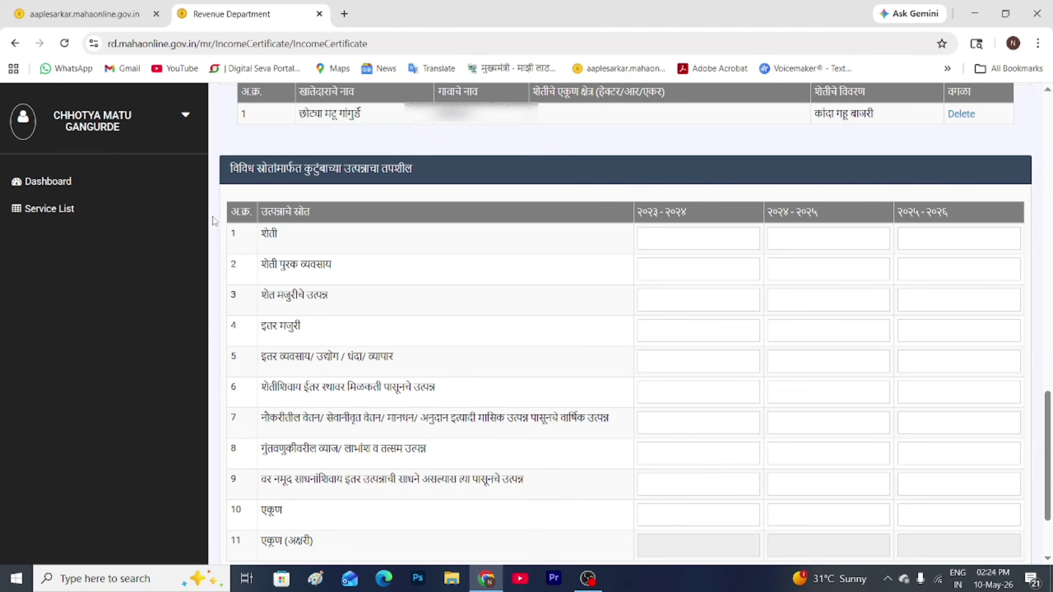
{"action": "scroll", "coordinate": [297, 228], "scroll_direction": "down", "scroll_amount": 2}
{"action": "scroll", "coordinate": [297, 228], "scroll_direction": "up", "scroll_amount": 1}
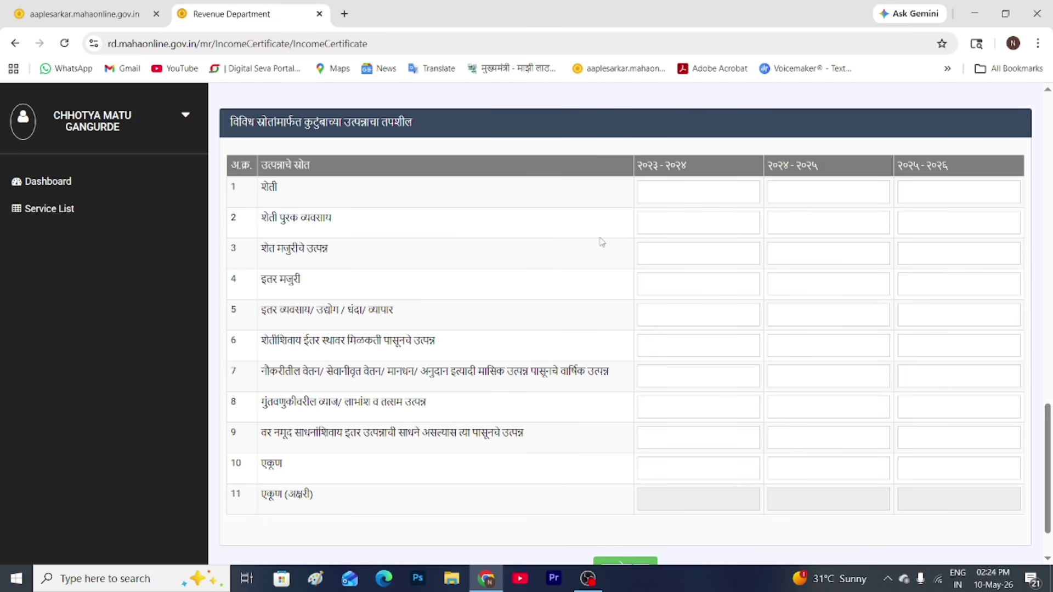
Enter शेती income 35000, 37000 and 40000 for 2023-24, 2024-25 and 2025-26
{"action": "left_click", "coordinate": [663, 195]}
{"action": "type", "text": "35000"}
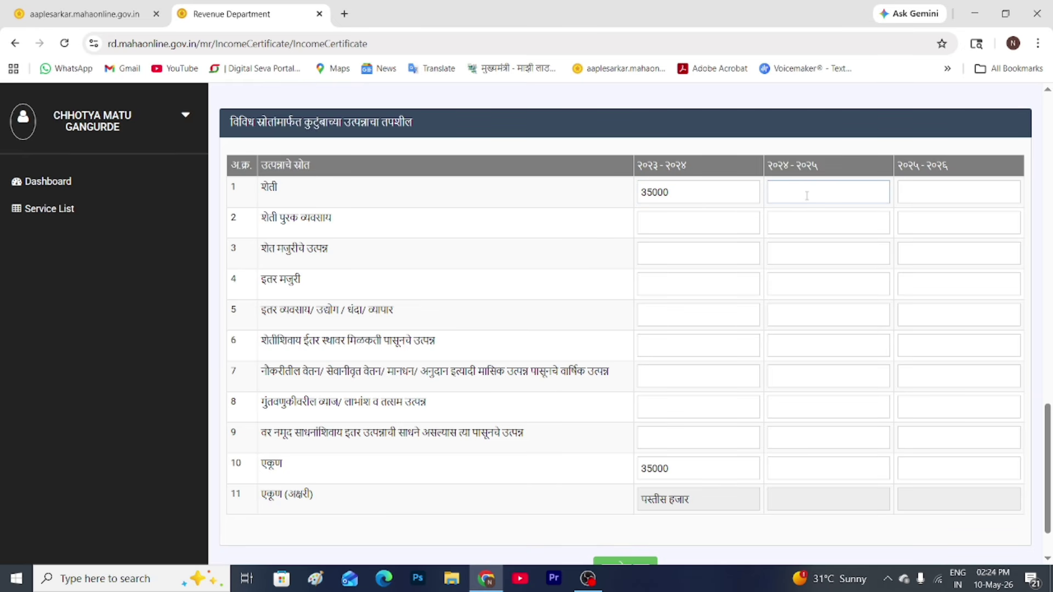
{"action": "type", "text": "37000"}
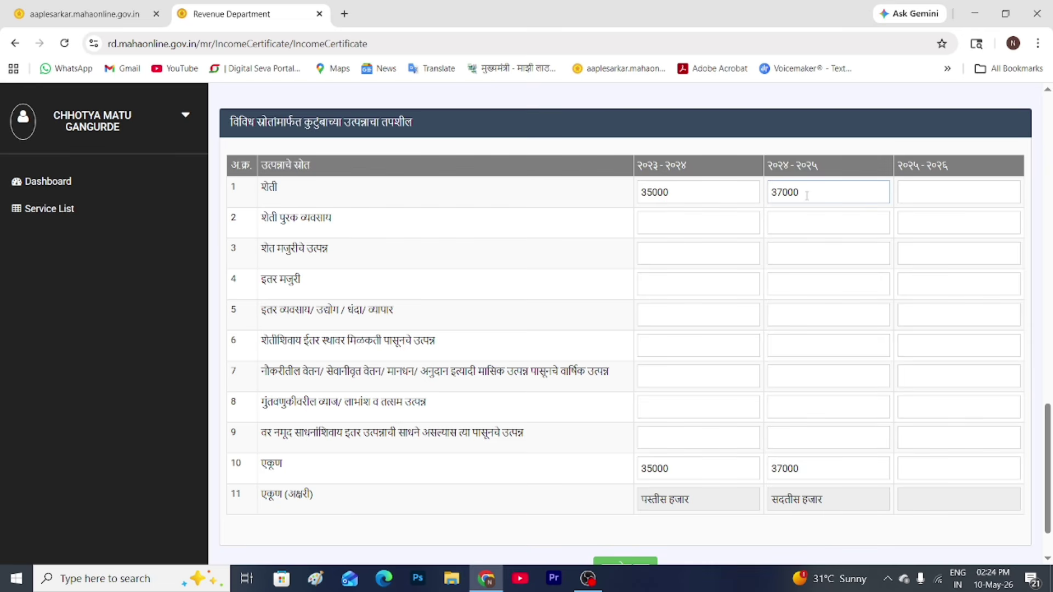
{"action": "left_click", "coordinate": [940, 197]}
{"action": "type", "text": "40000"}
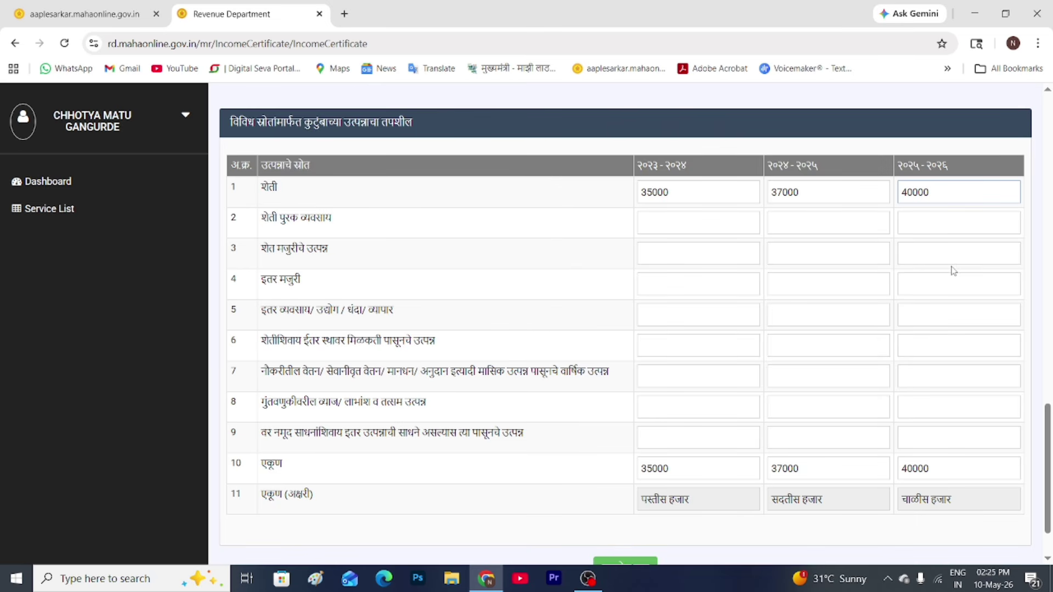
{"action": "scroll", "coordinate": [491, 376], "scroll_direction": "down", "scroll_amount": 1}
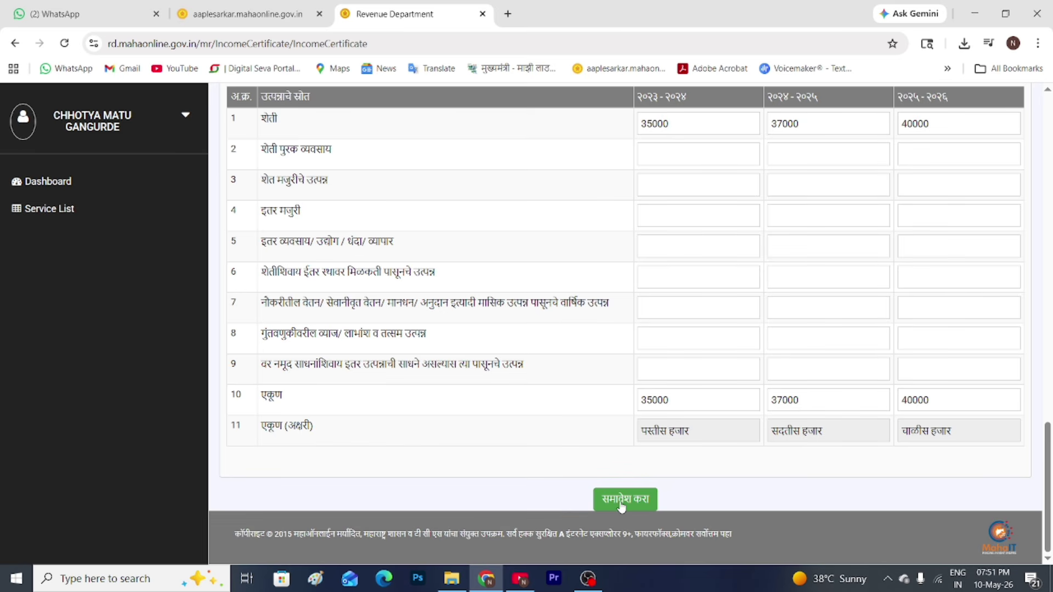
Submit the form with समावेश करा, confirming the no-changes warning and the saved-application message
{"action": "left_click", "coordinate": [622, 505]}
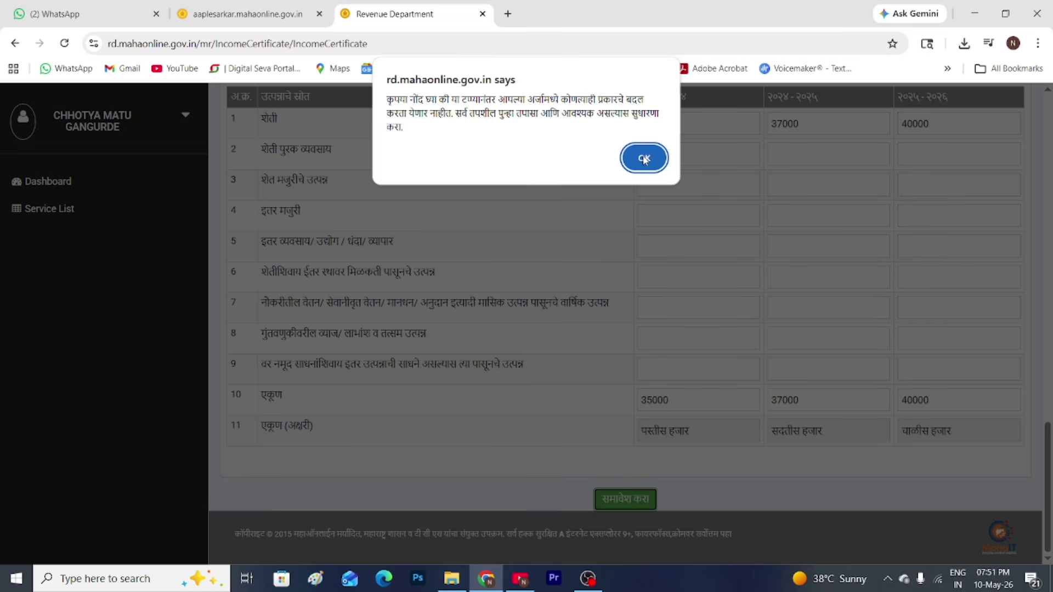
{"action": "left_click", "coordinate": [644, 159]}
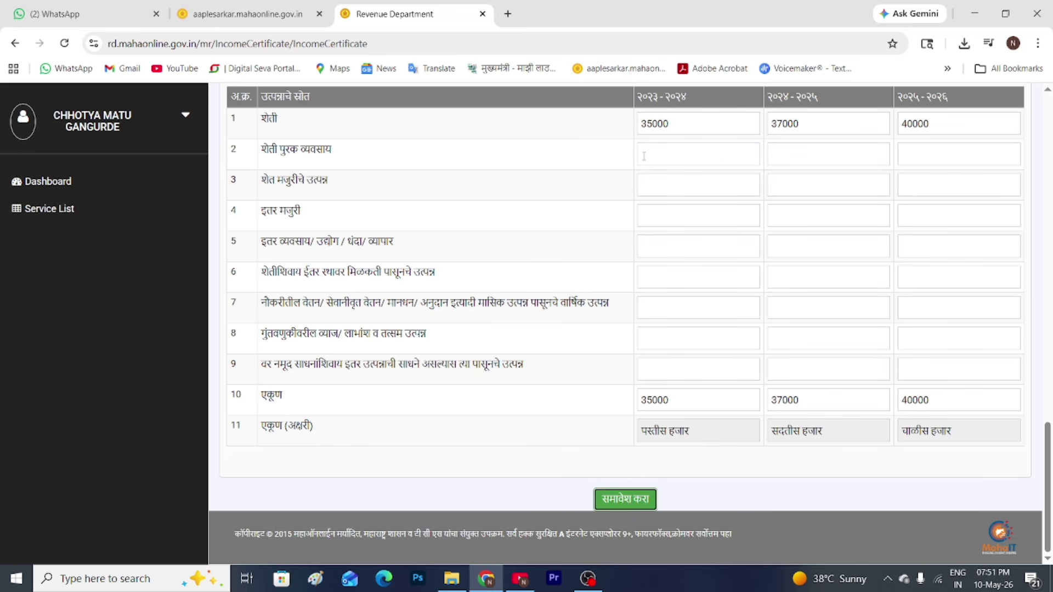
{"action": "left_click", "coordinate": [616, 503]}
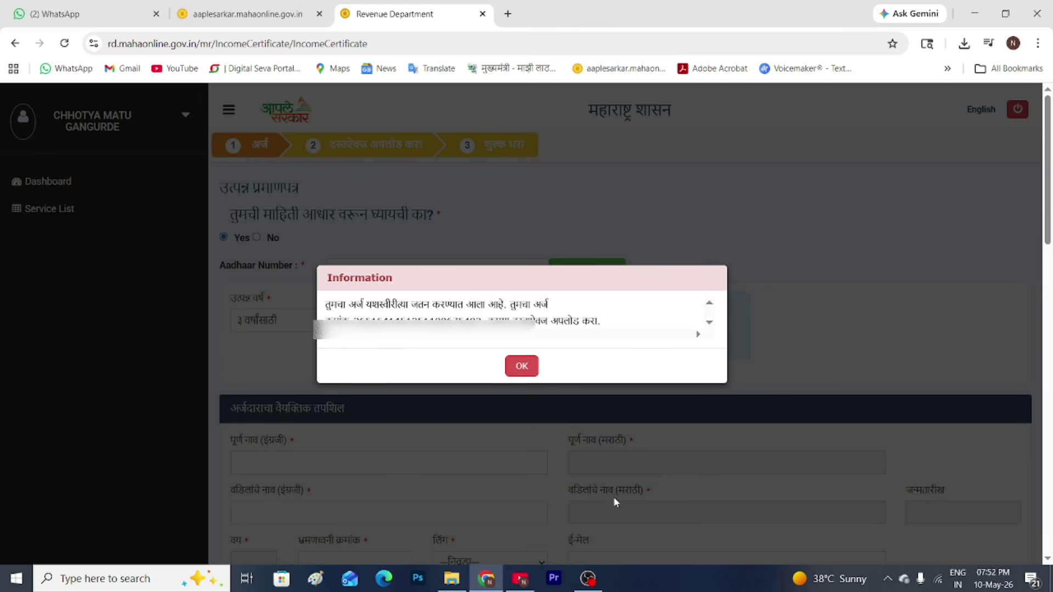
{"action": "left_click", "coordinate": [529, 366]}
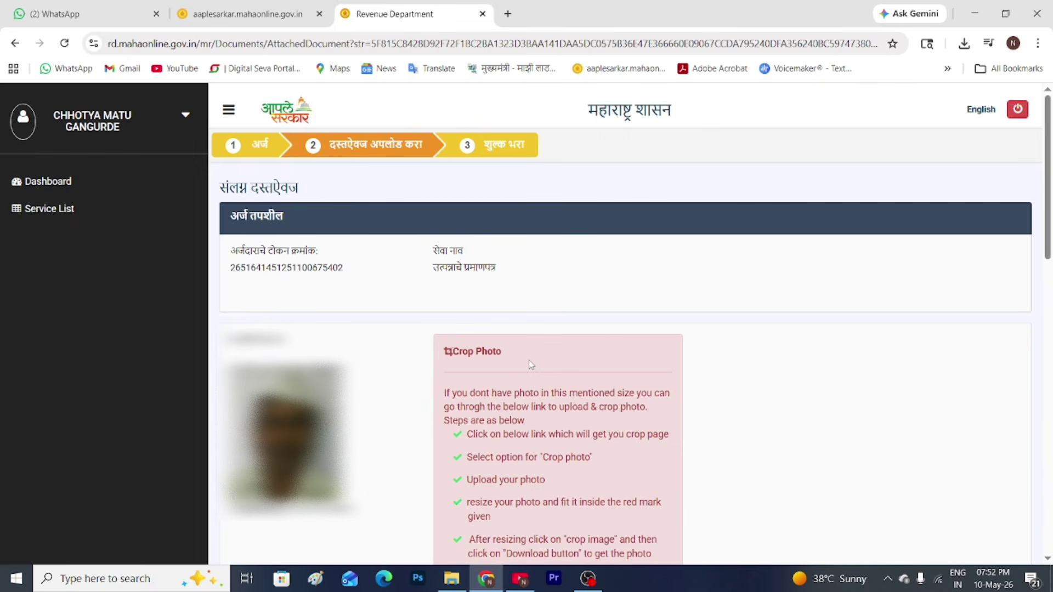
Upload images.jpeg from the Desktop as the applicant photo, cropped to cover the whole picture
{"action": "scroll", "coordinate": [531, 365], "scroll_direction": "down", "scroll_amount": 1}
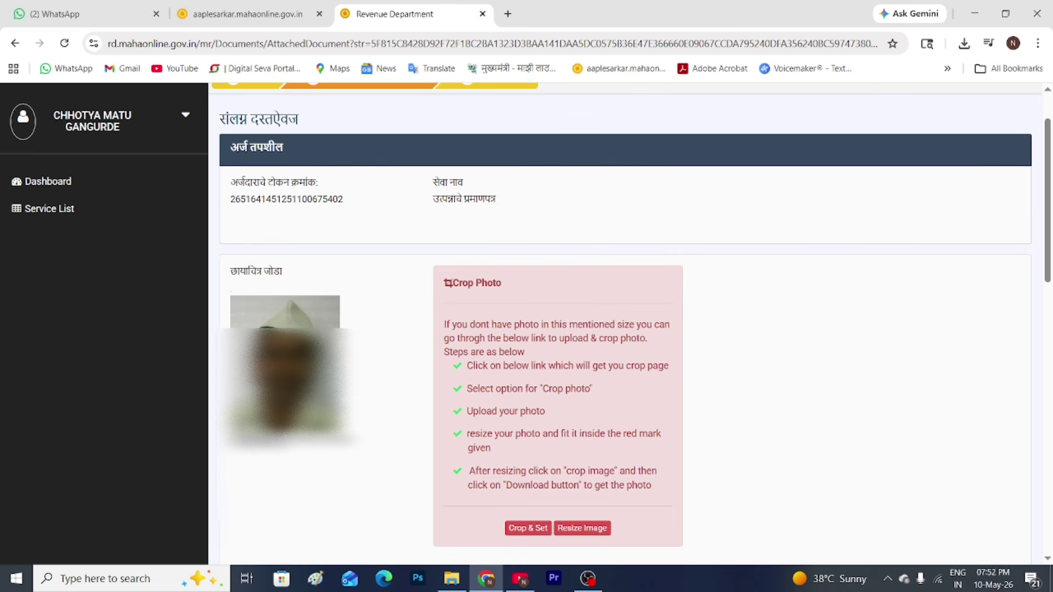
{"action": "left_click", "coordinate": [286, 384]}
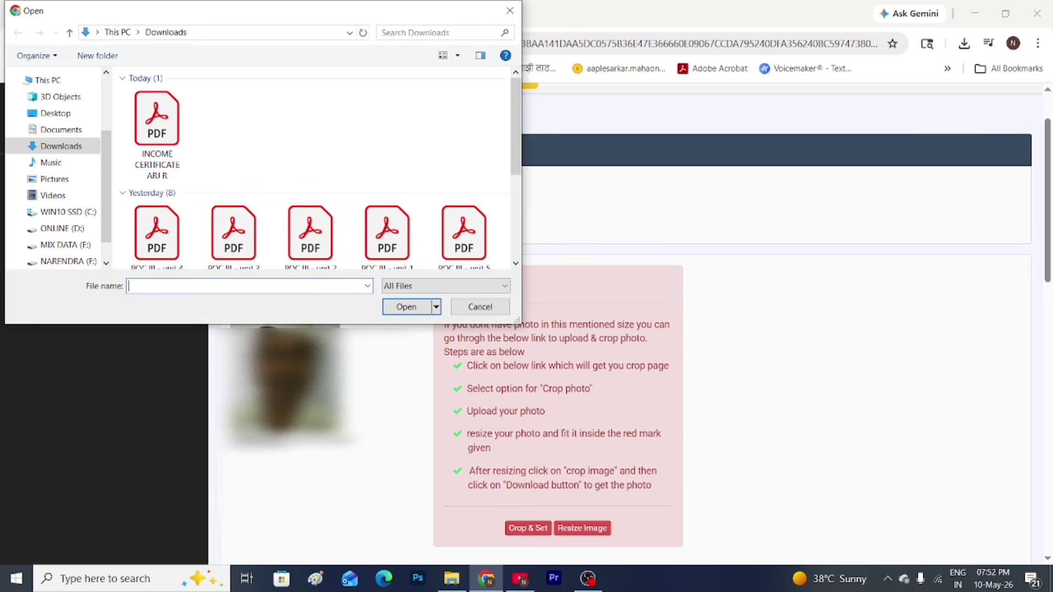
{"action": "left_click", "coordinate": [44, 115]}
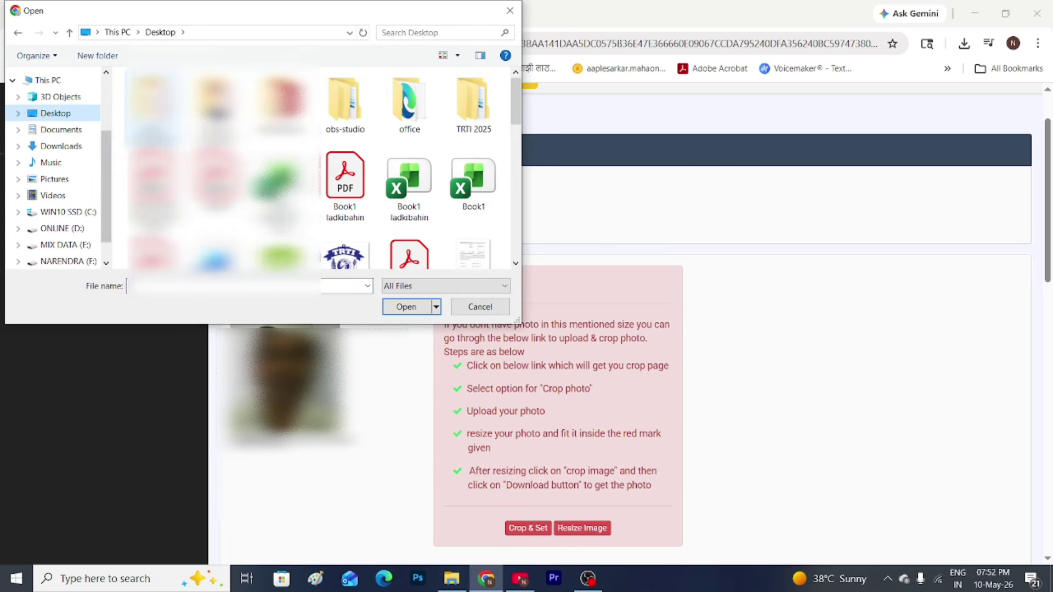
{"action": "double_click", "coordinate": [215, 109]}
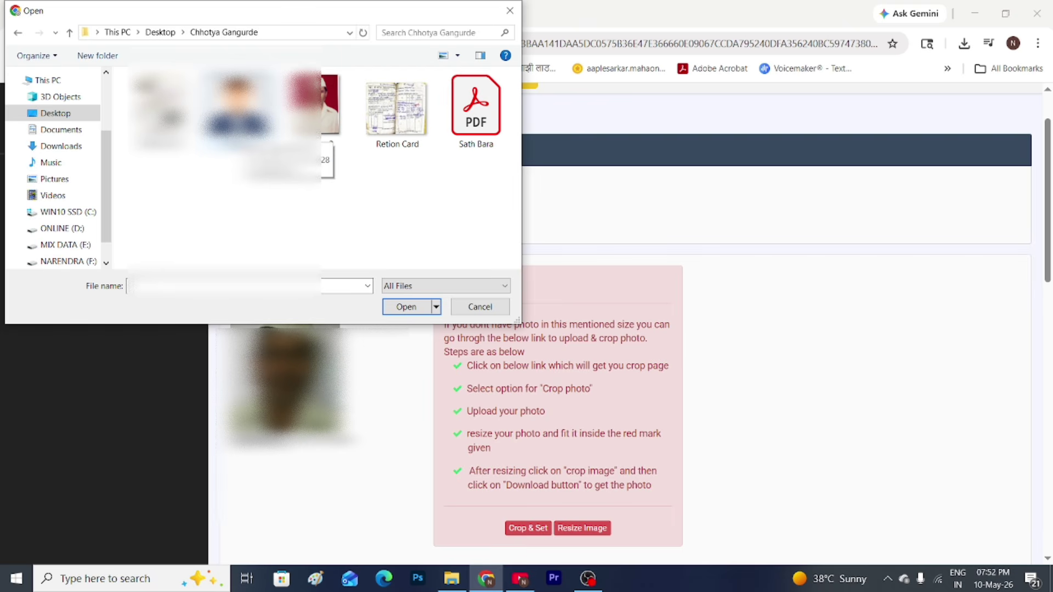
{"action": "double_click", "coordinate": [238, 112]}
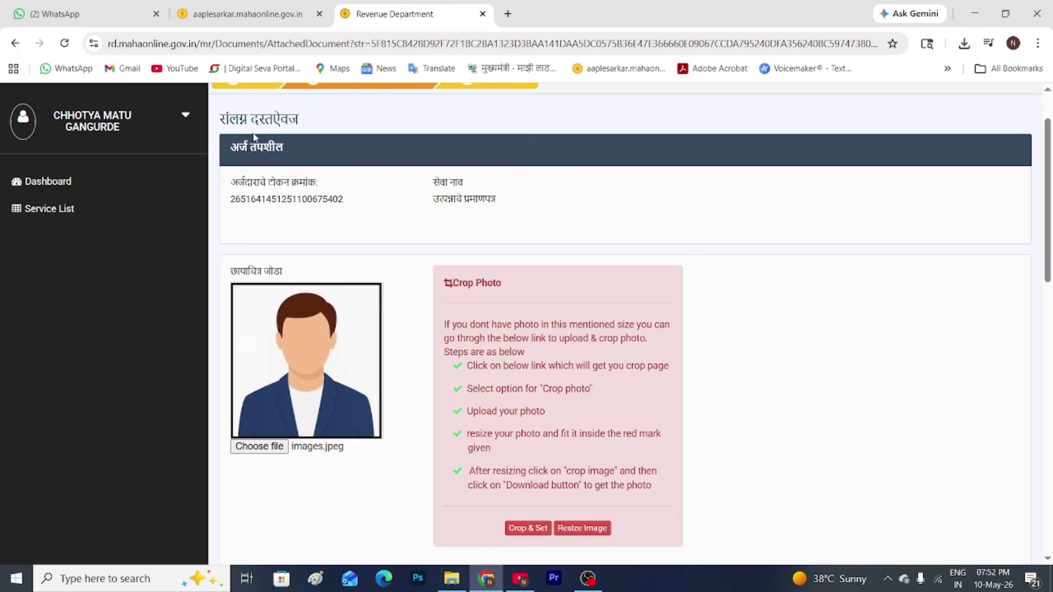
{"action": "left_click", "coordinate": [573, 531]}
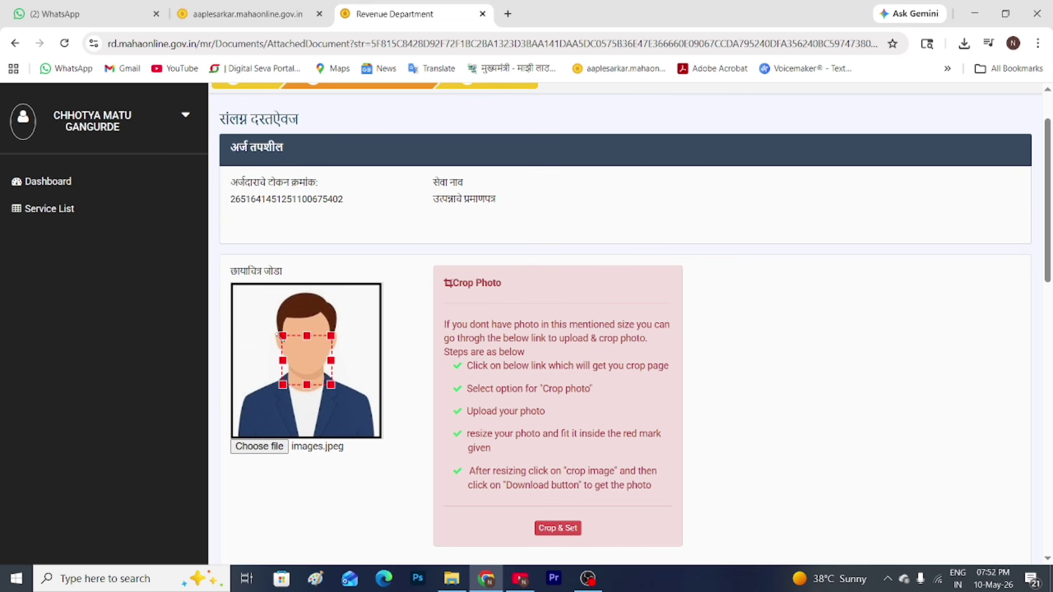
{"action": "left_click_drag", "start_coordinate": [282, 335], "coordinate": [403, 456]}
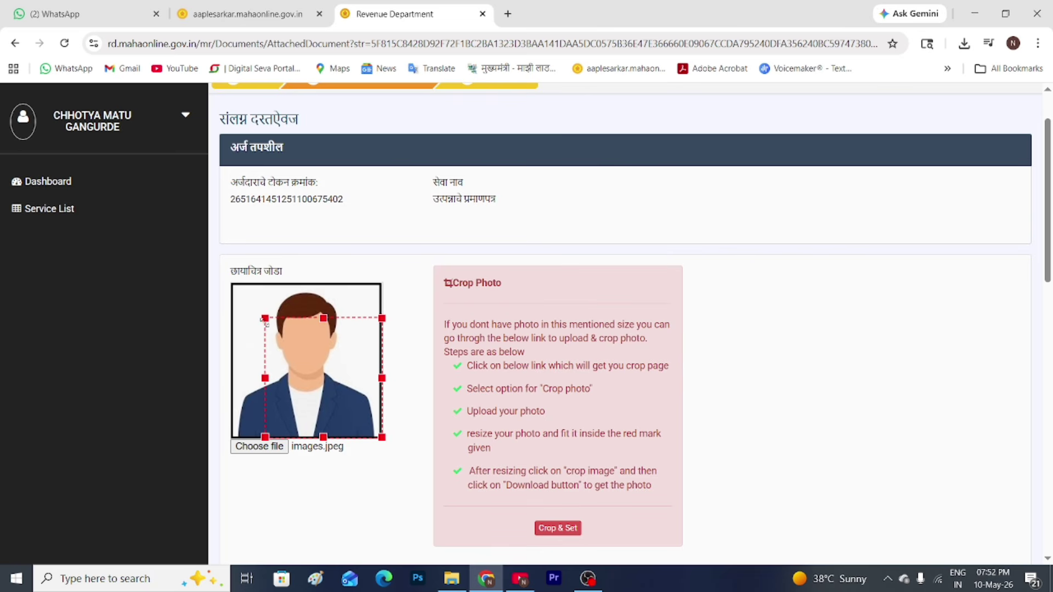
{"action": "left_click_drag", "start_coordinate": [262, 320], "coordinate": [232, 284]}
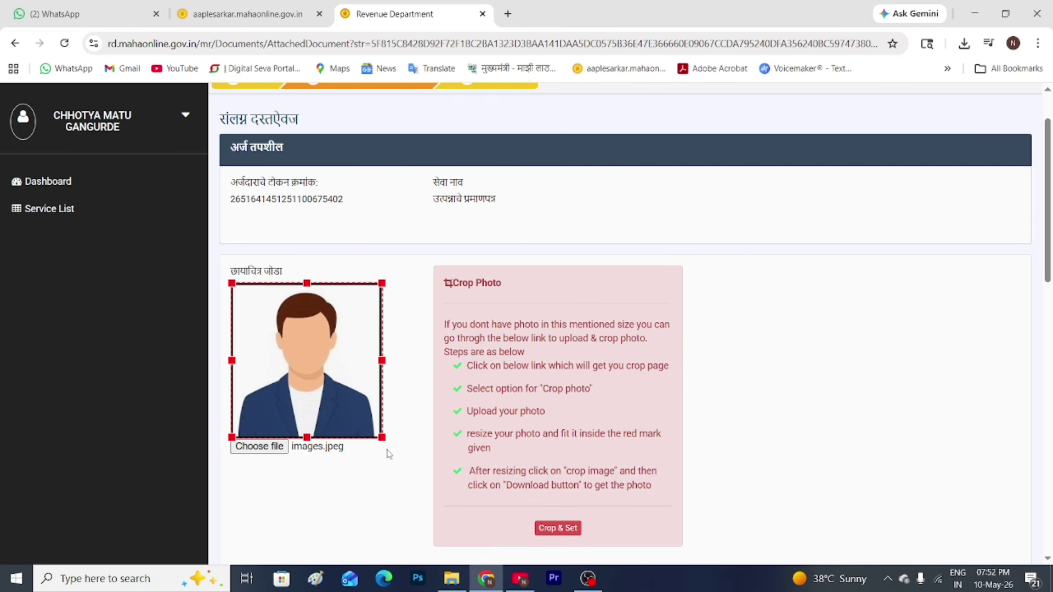
{"action": "left_click", "coordinate": [553, 530]}
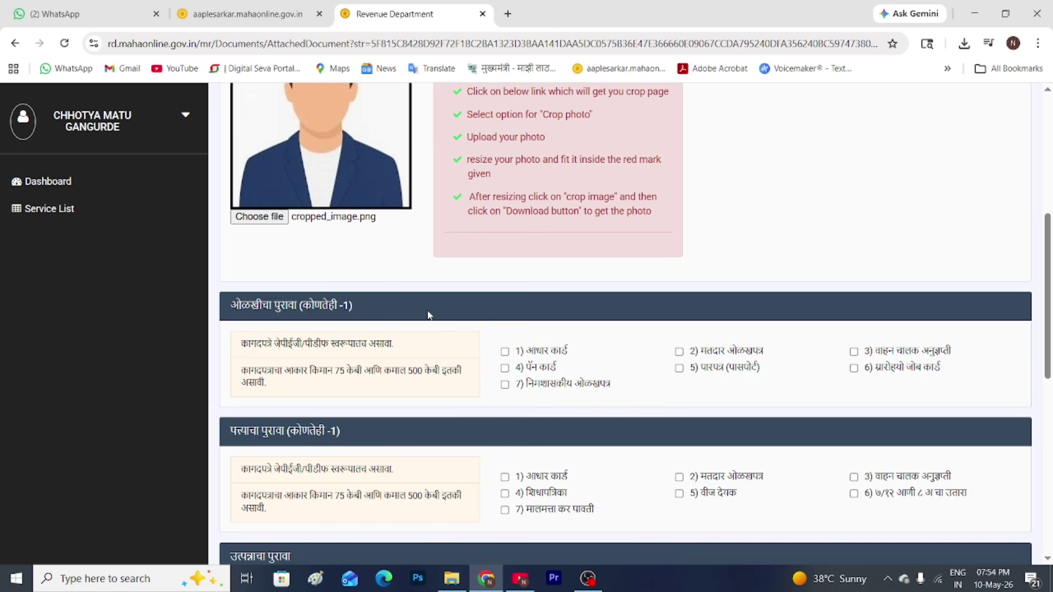
Attach the Adhar Card image as identity proof under आधार कार्ड
{"action": "left_click", "coordinate": [504, 352]}
{"action": "left_click", "coordinate": [523, 372]}
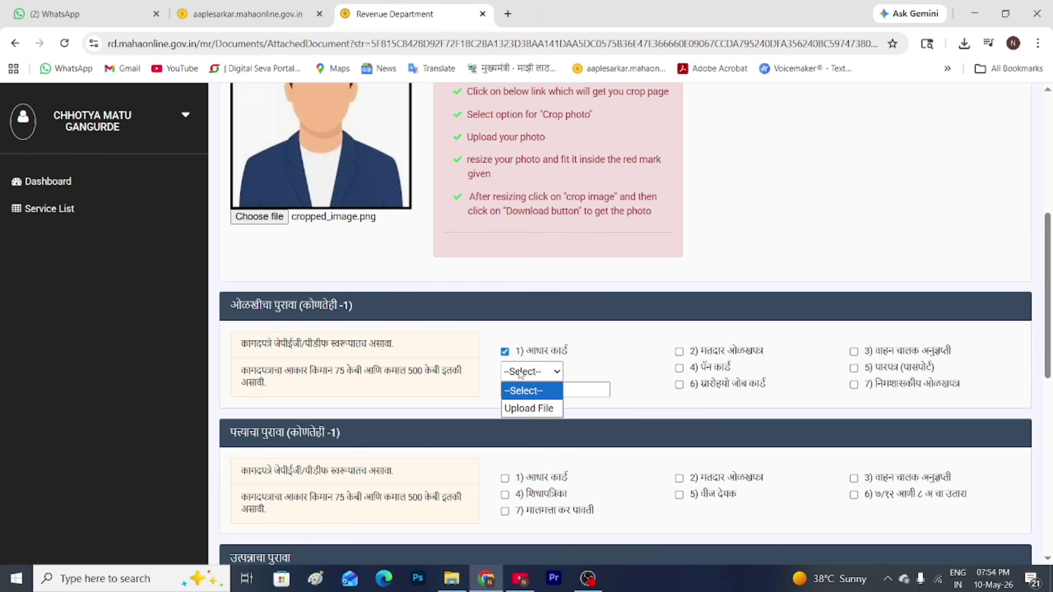
{"action": "left_click", "coordinate": [529, 408]}
{"action": "left_click", "coordinate": [518, 387]}
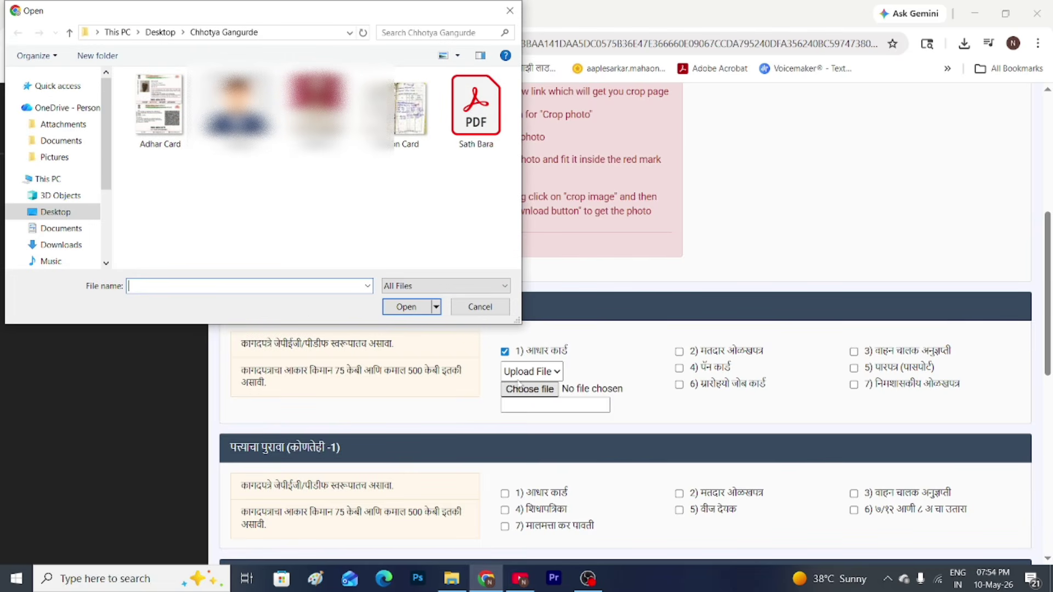
{"action": "double_click", "coordinate": [159, 116]}
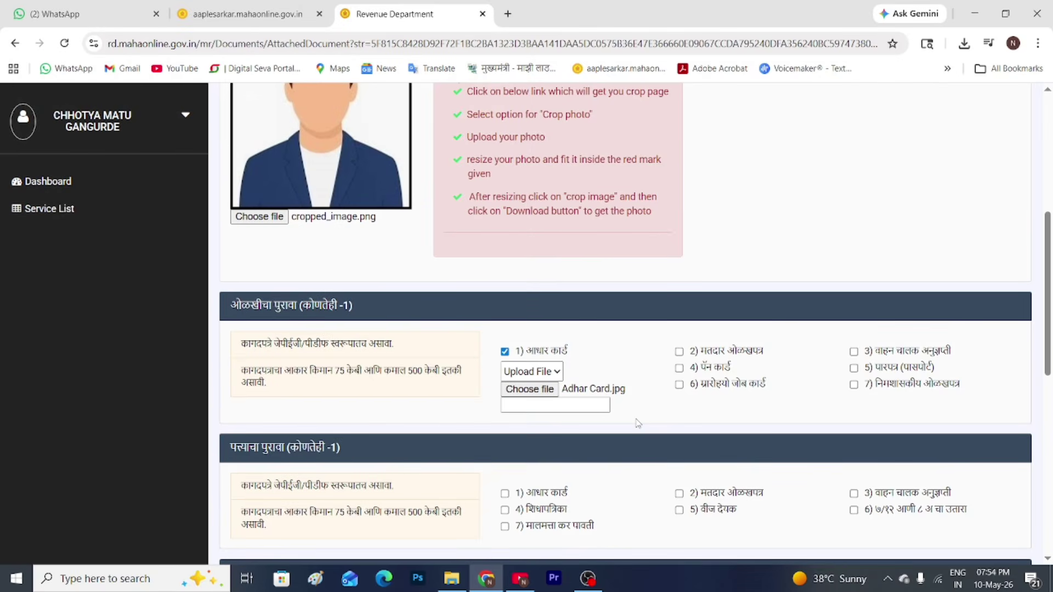
{"action": "scroll", "coordinate": [636, 426], "scroll_direction": "down", "scroll_amount": 2}
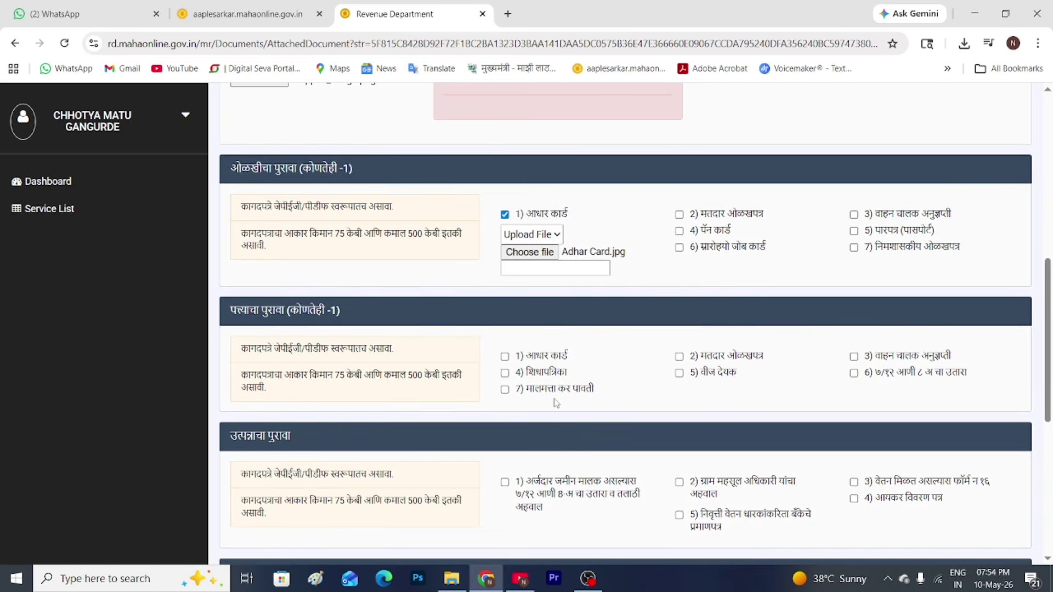
Attach the Retion Card image as address proof under शिधापत्रिका
{"action": "left_click", "coordinate": [505, 373]}
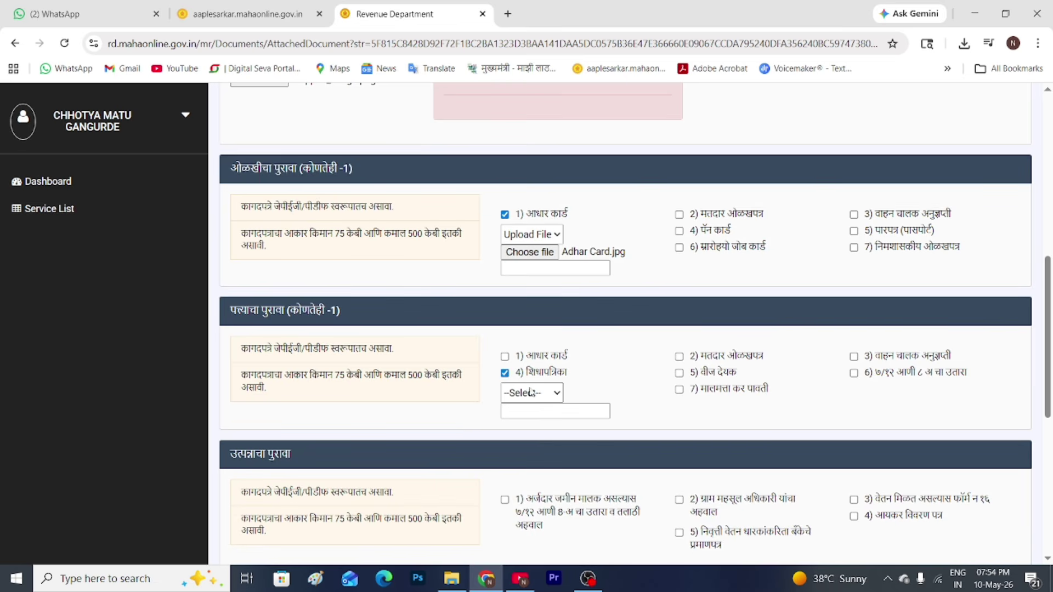
{"action": "left_click", "coordinate": [531, 392]}
{"action": "left_click", "coordinate": [529, 429]}
{"action": "left_click", "coordinate": [528, 412]}
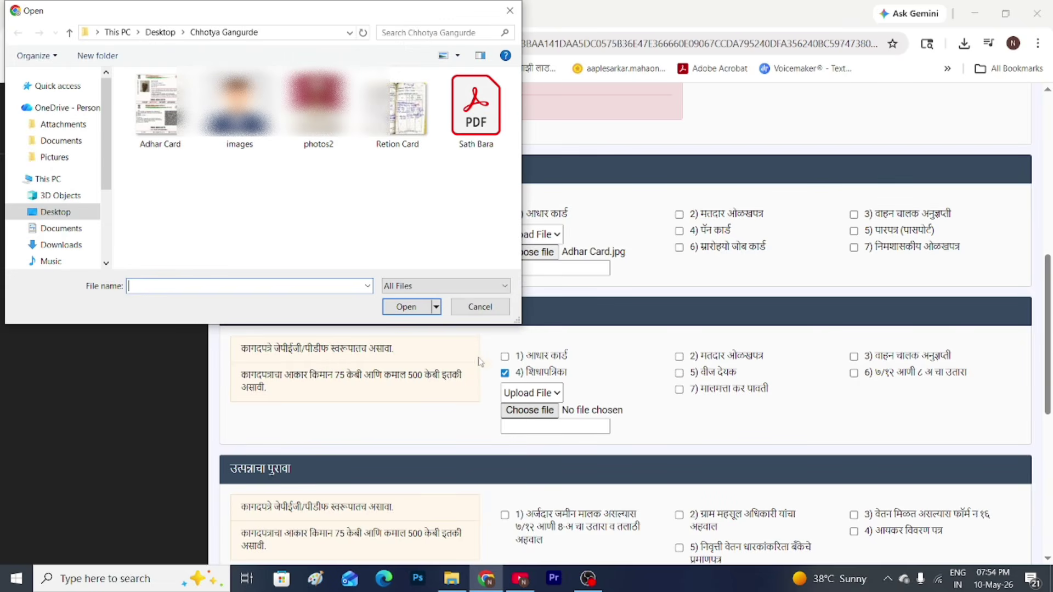
{"action": "double_click", "coordinate": [398, 109]}
{"action": "scroll", "coordinate": [537, 399], "scroll_direction": "down", "scroll_amount": 6}
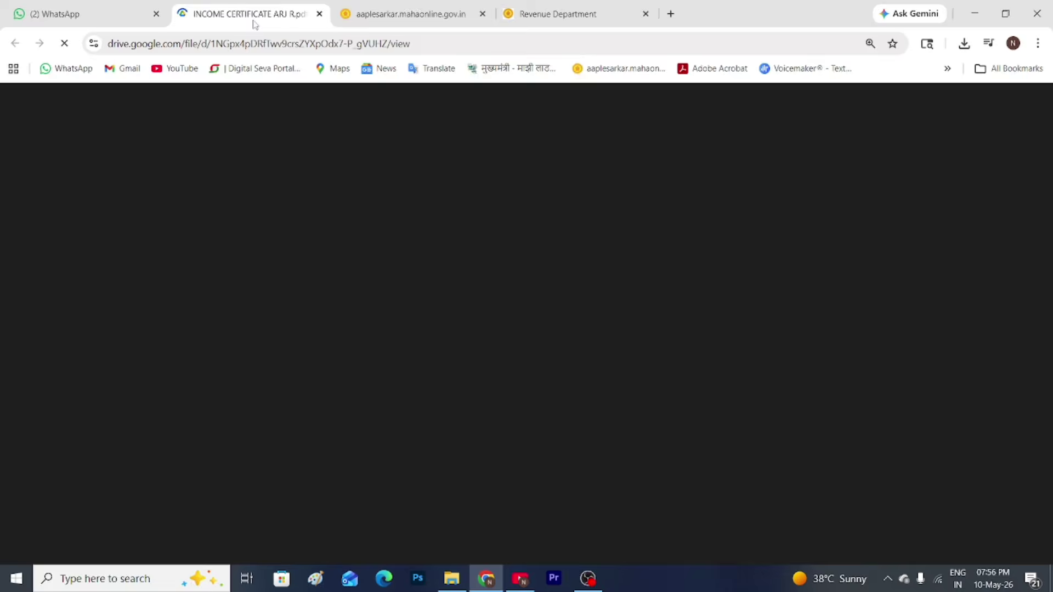
Open INCOME CERTIFICATE ARJ R.pdf and point out the १/३ year text and the occupation line
{"action": "left_click_drag", "start_coordinate": [254, 22], "coordinate": [573, 14]}
{"action": "scroll", "coordinate": [456, 307], "scroll_direction": "down", "scroll_amount": 3}
{"action": "scroll", "coordinate": [457, 307], "scroll_direction": "up", "scroll_amount": 3}
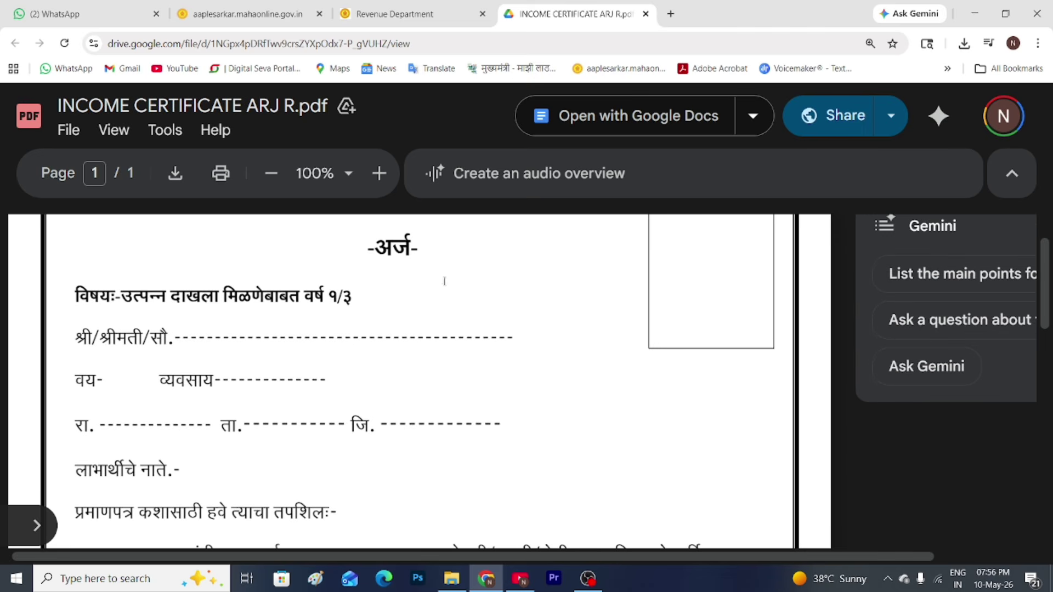
{"action": "double_click", "coordinate": [335, 366]}
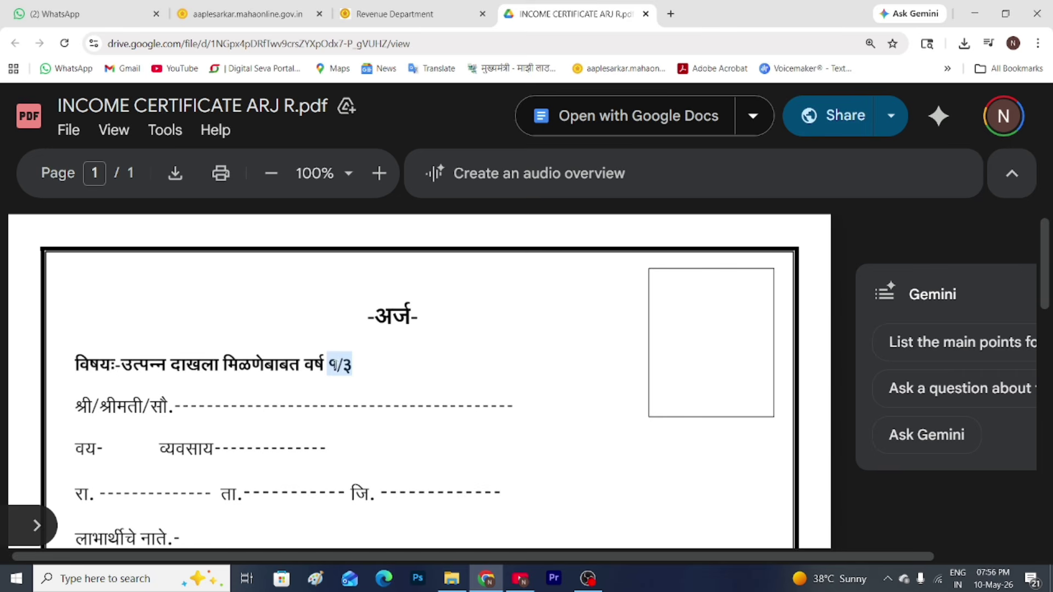
{"action": "left_click", "coordinate": [391, 354]}
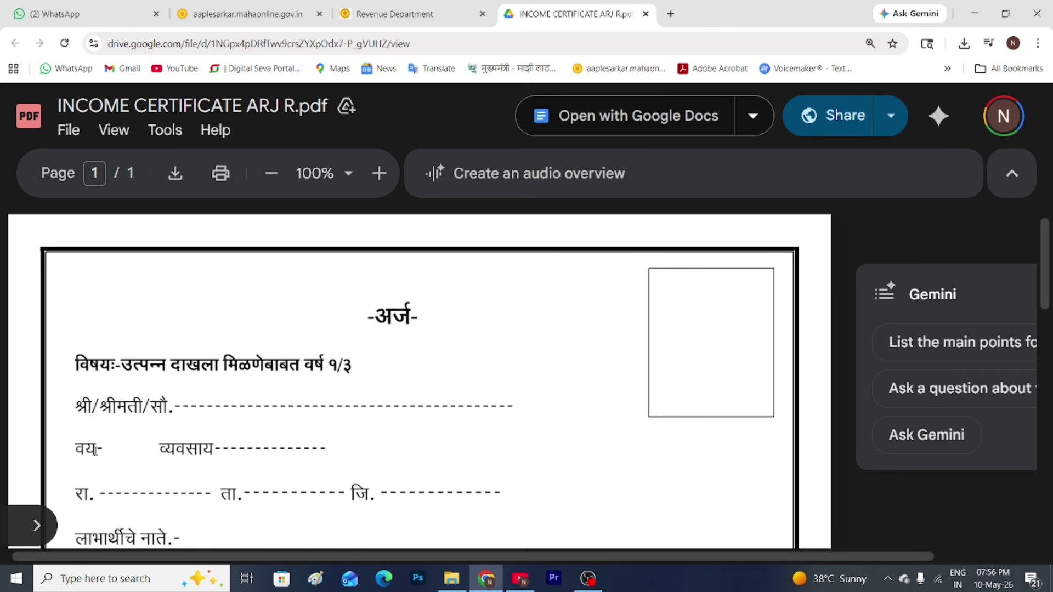
{"action": "double_click", "coordinate": [272, 458]}
{"action": "left_click", "coordinate": [147, 491]}
Scroll through the rest of the PDF, then return to the Revenue Department application
{"action": "scroll", "coordinate": [212, 411], "scroll_direction": "down", "scroll_amount": 3}
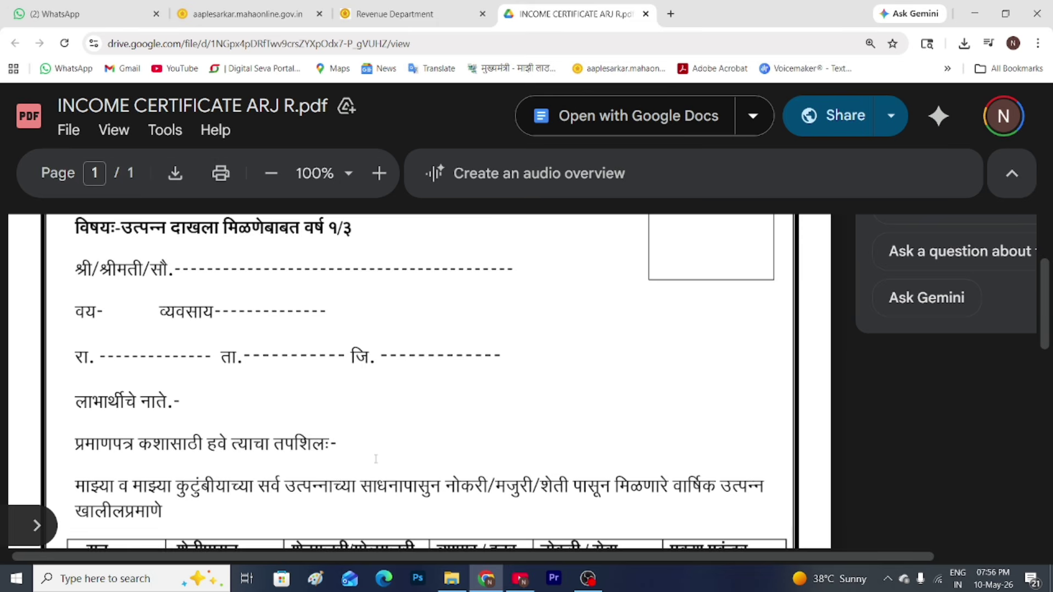
{"action": "scroll", "coordinate": [376, 459], "scroll_direction": "down", "scroll_amount": 4}
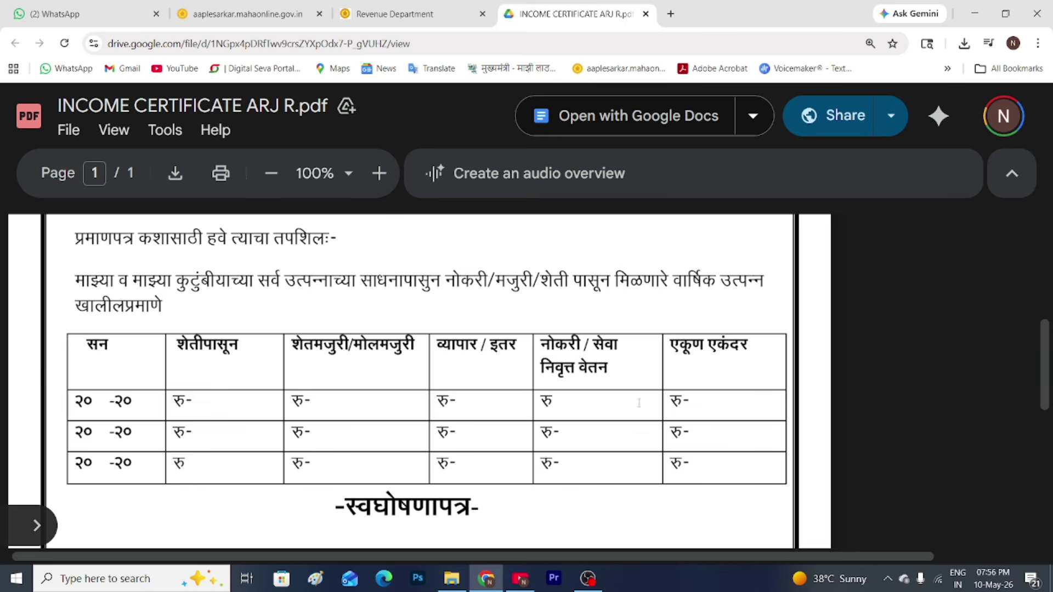
{"action": "scroll", "coordinate": [639, 403], "scroll_direction": "down", "scroll_amount": 5}
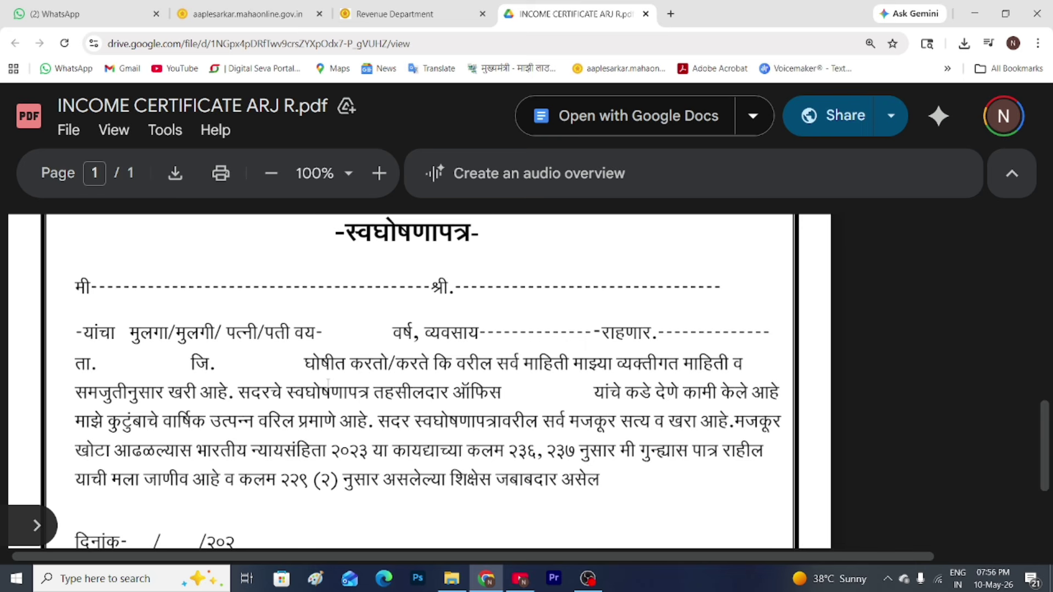
{"action": "scroll", "coordinate": [431, 416], "scroll_direction": "down", "scroll_amount": 3}
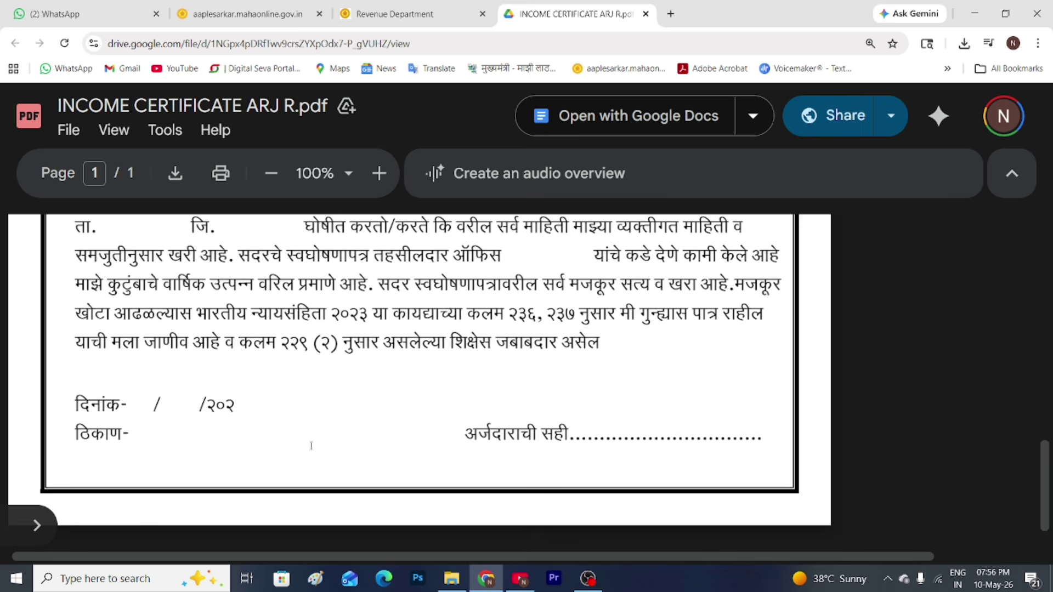
{"action": "scroll", "coordinate": [609, 444], "scroll_direction": "up", "scroll_amount": 10}
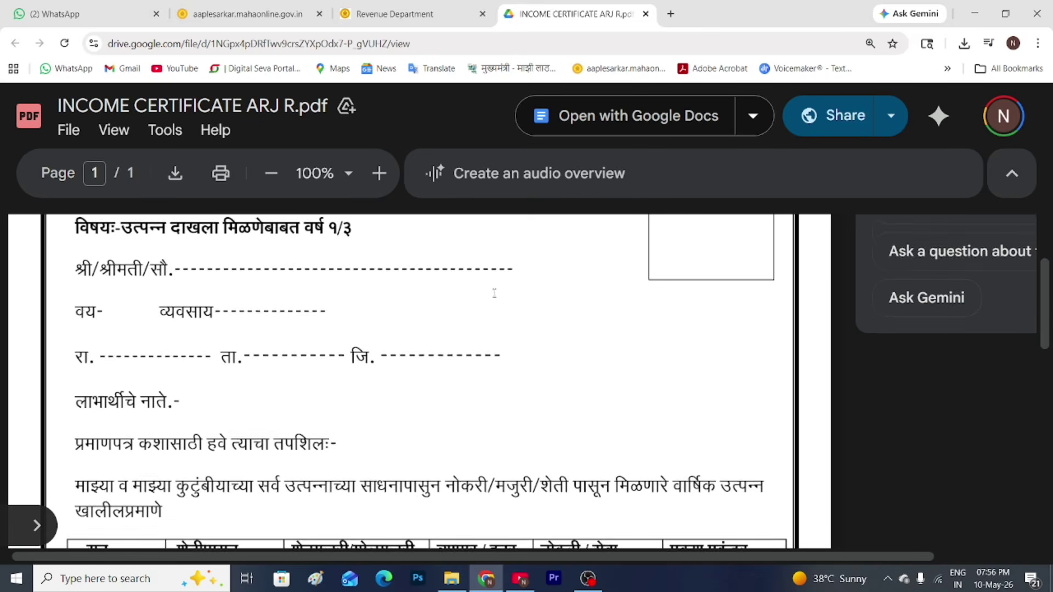
{"action": "left_click", "coordinate": [417, 14]}
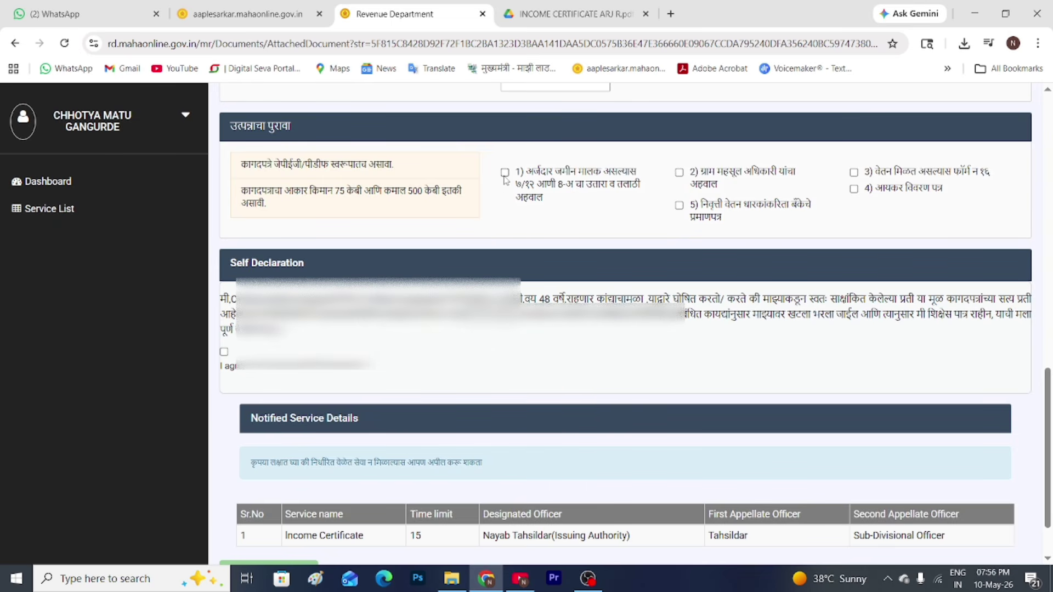
Attach Sath Bara.pdf as the 7/12 and 8-A extract income proof
{"action": "left_click", "coordinate": [504, 172]}
{"action": "left_click", "coordinate": [531, 221]}
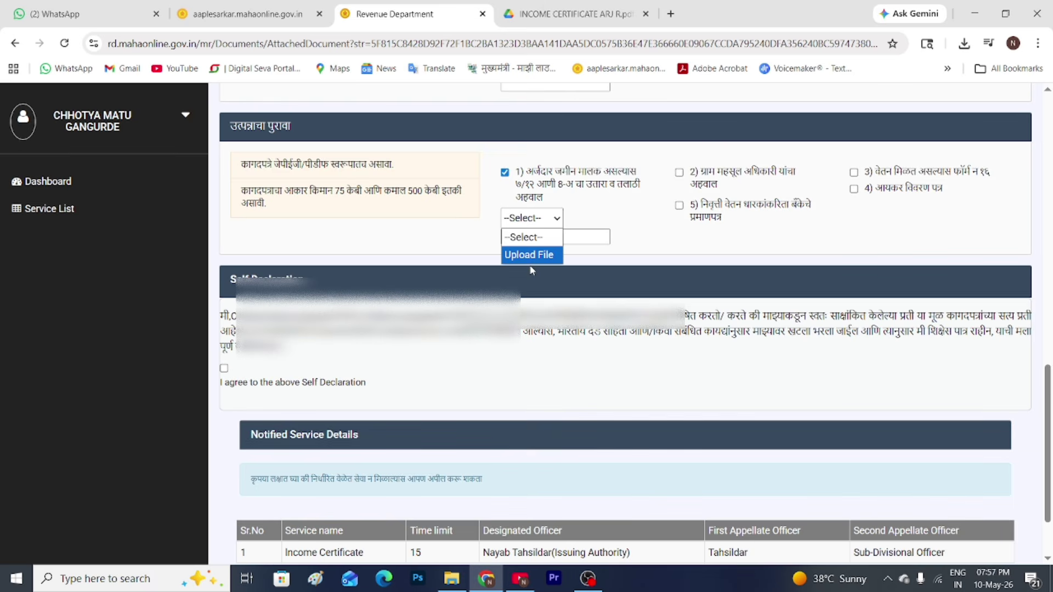
{"action": "left_click", "coordinate": [525, 255]}
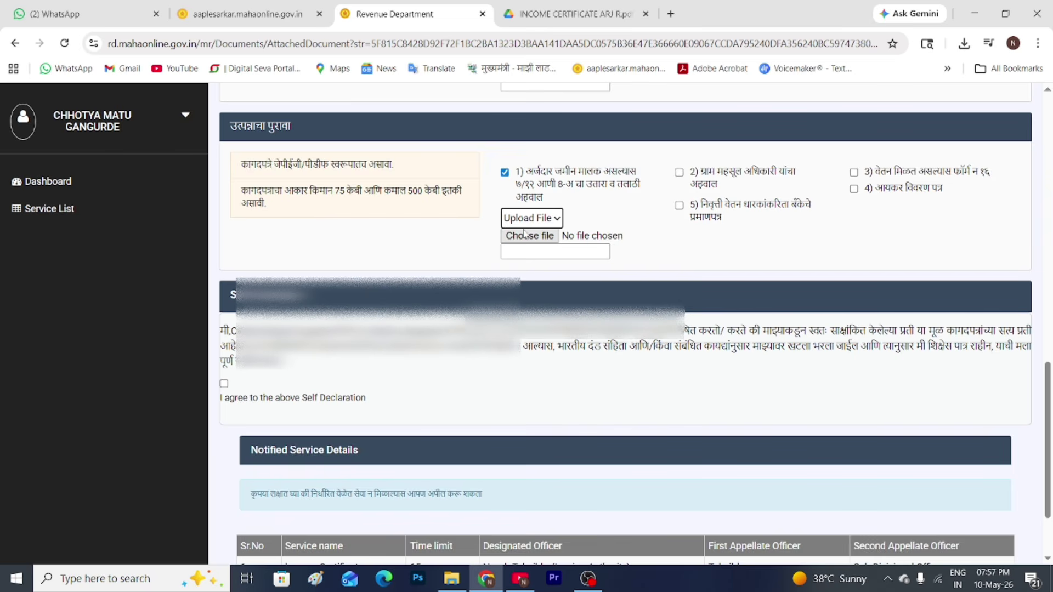
{"action": "left_click", "coordinate": [528, 237]}
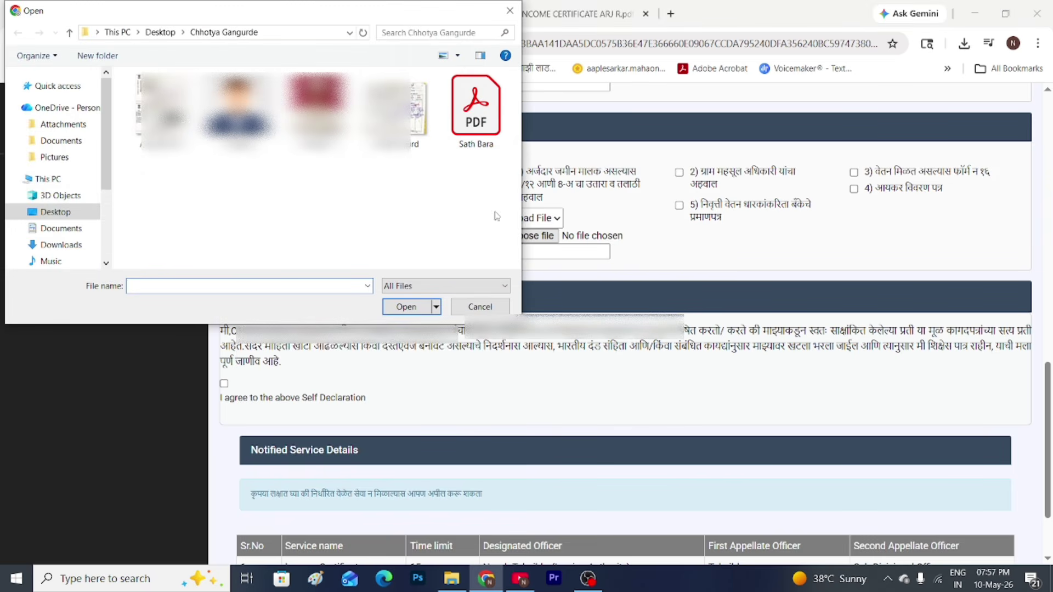
{"action": "double_click", "coordinate": [476, 112]}
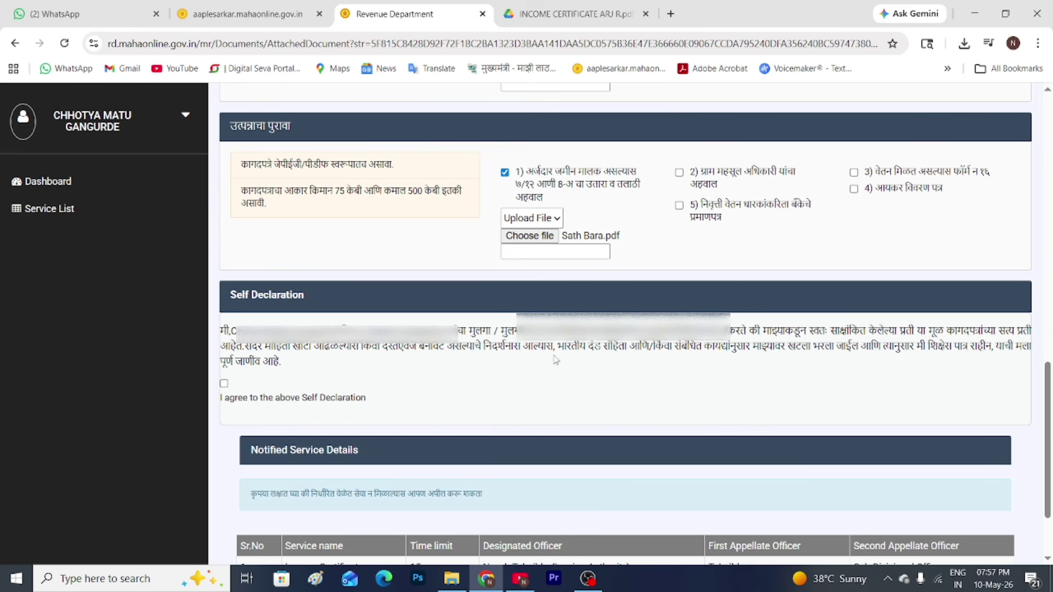
Agree to the self declaration and try submitting the attached documents
{"action": "left_click", "coordinate": [224, 384]}
{"action": "scroll", "coordinate": [442, 444], "scroll_direction": "down", "scroll_amount": 1}
{"action": "scroll", "coordinate": [442, 444], "scroll_direction": "down", "scroll_amount": 1}
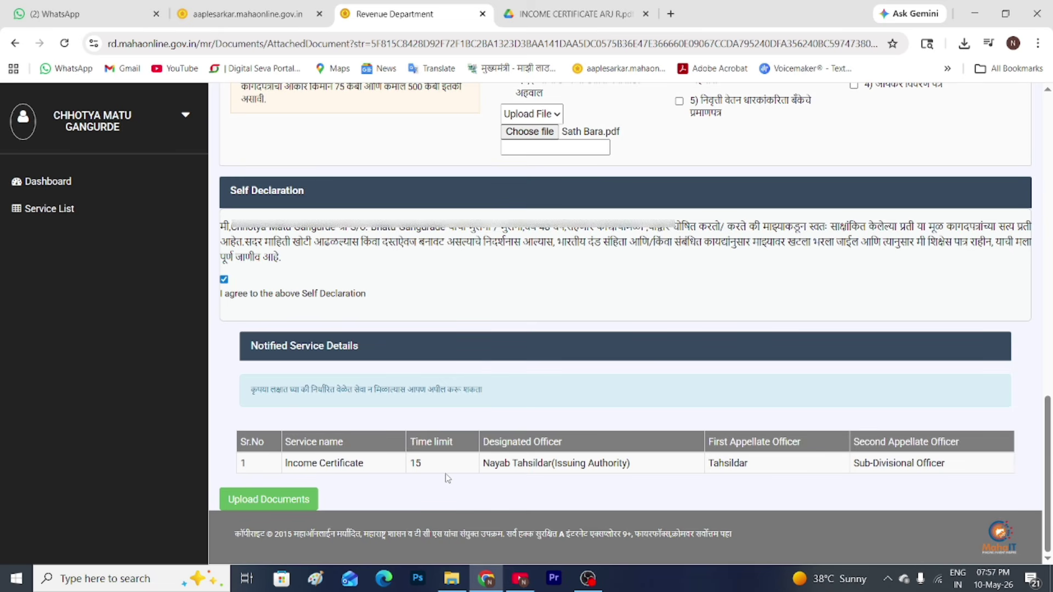
{"action": "left_click", "coordinate": [231, 501]}
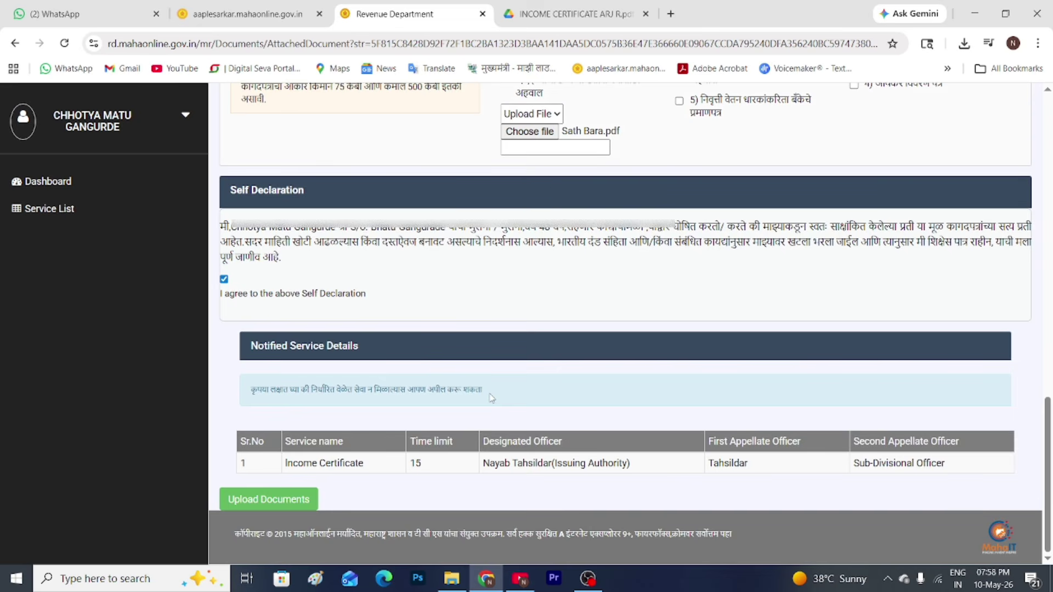
Upload the documents, acknowledge the save, and confirm the ₹69 payment details
{"action": "left_click", "coordinate": [287, 507]}
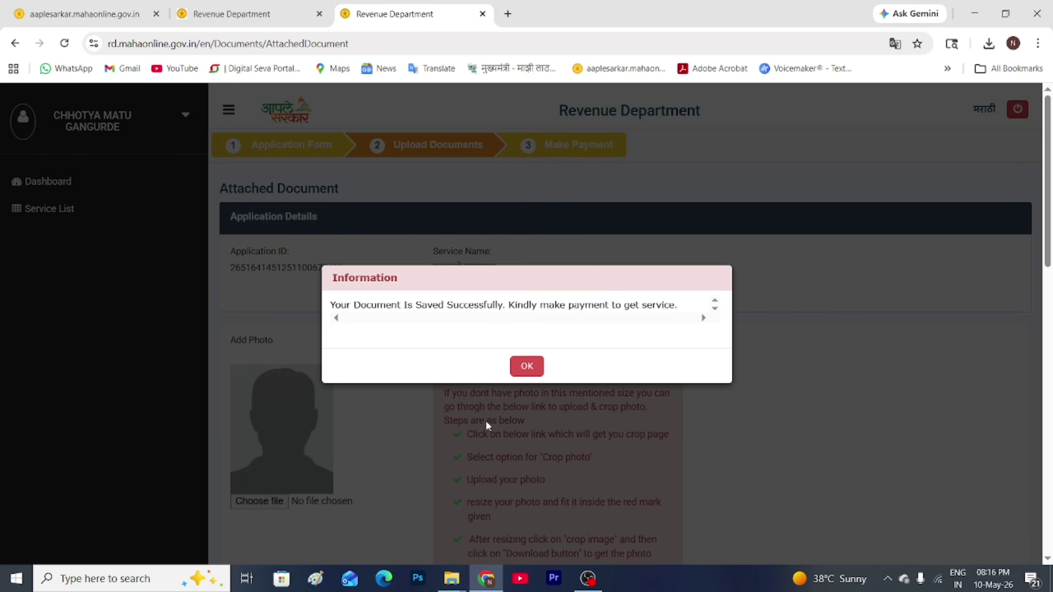
{"action": "left_click", "coordinate": [528, 368]}
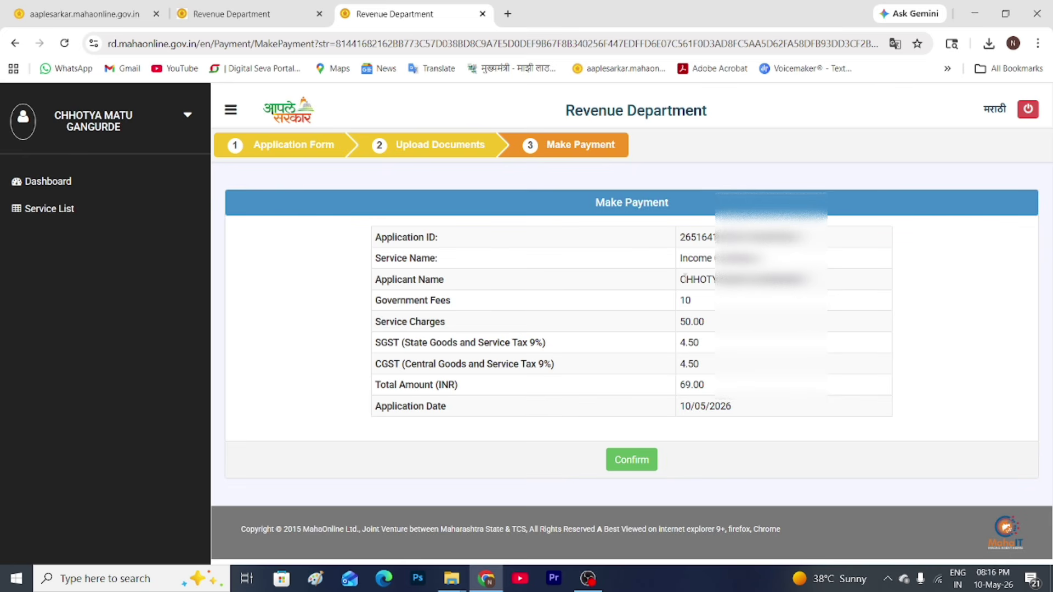
{"action": "left_click_drag", "start_coordinate": [681, 279], "coordinate": [807, 279]}
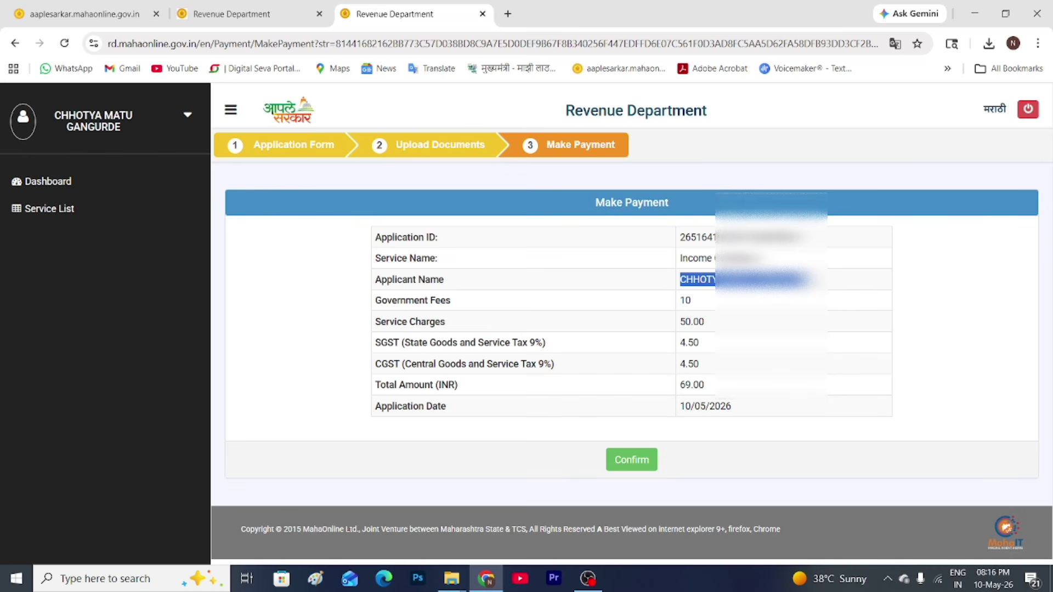
{"action": "left_click", "coordinate": [807, 279]}
{"action": "left_click", "coordinate": [632, 463]}
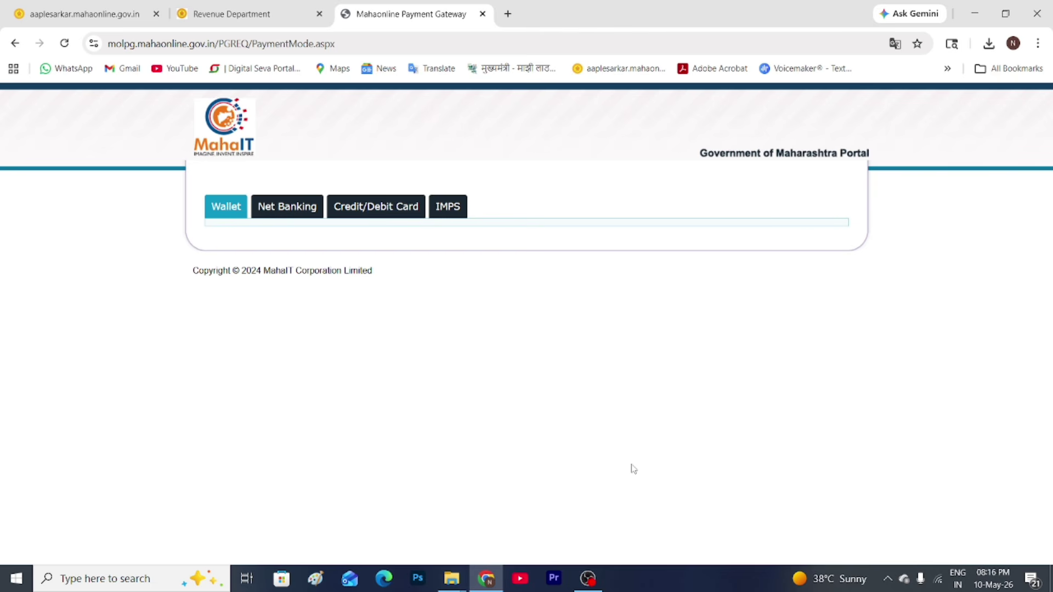
Pay via Credit/Debit Card through PayGov, switching to UPI and showing the QR code
{"action": "left_click", "coordinate": [378, 211]}
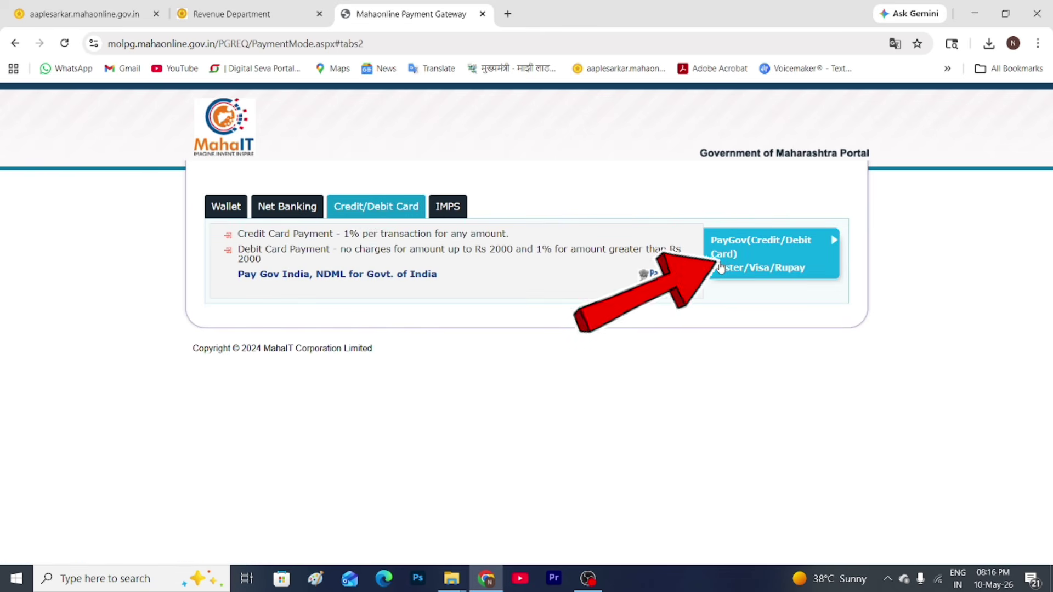
{"action": "left_click", "coordinate": [720, 267]}
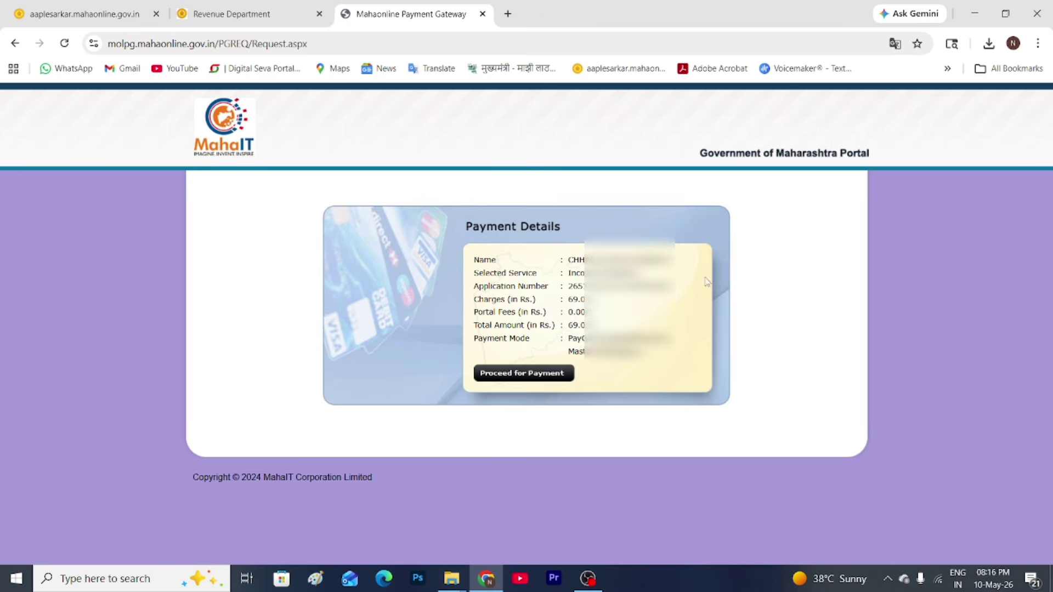
{"action": "left_click", "coordinate": [516, 378]}
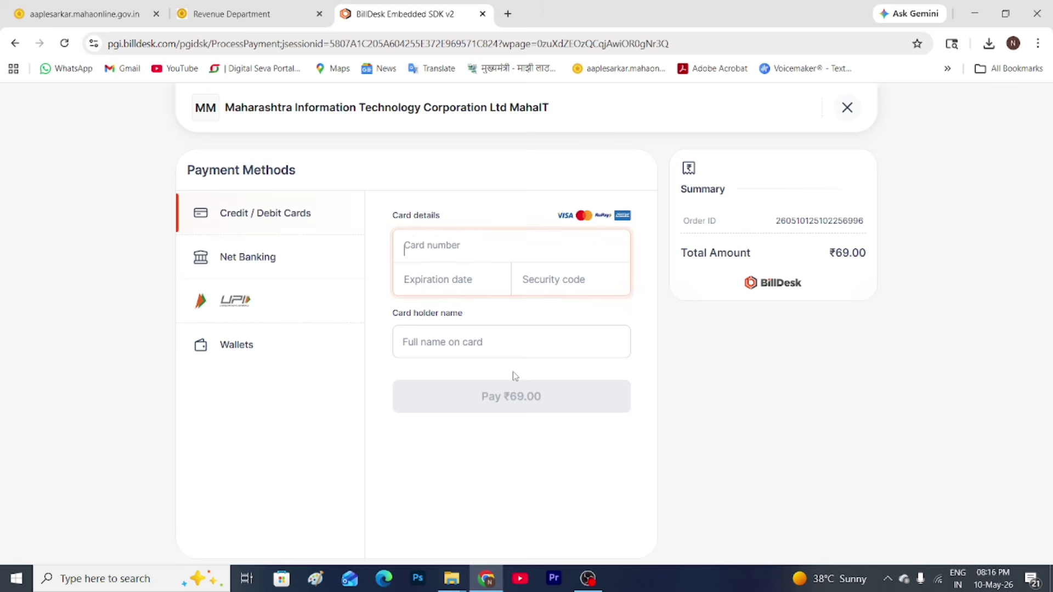
{"action": "left_click", "coordinate": [236, 315]}
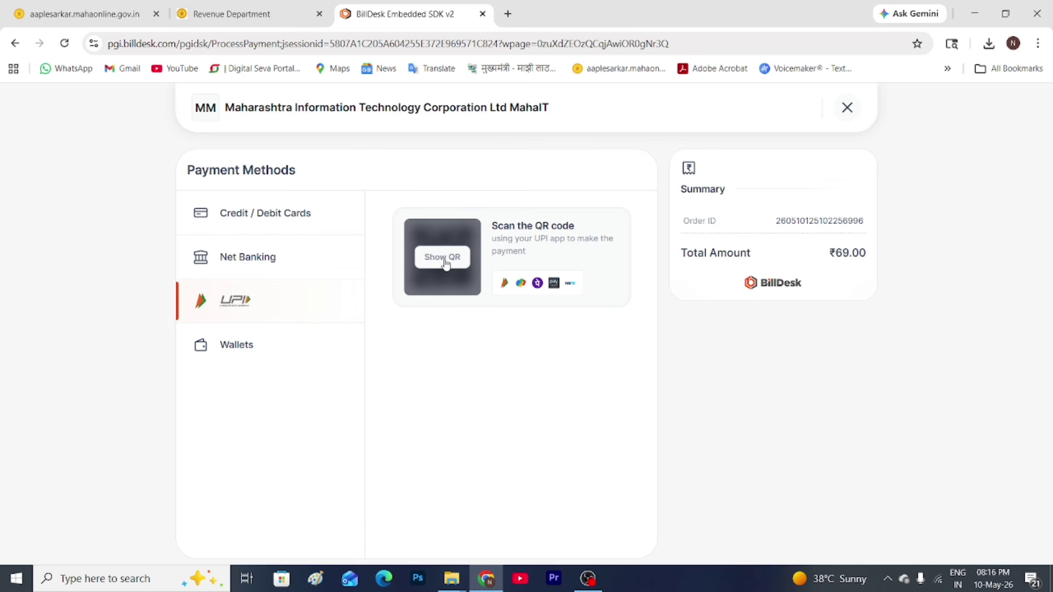
{"action": "left_click", "coordinate": [443, 260]}
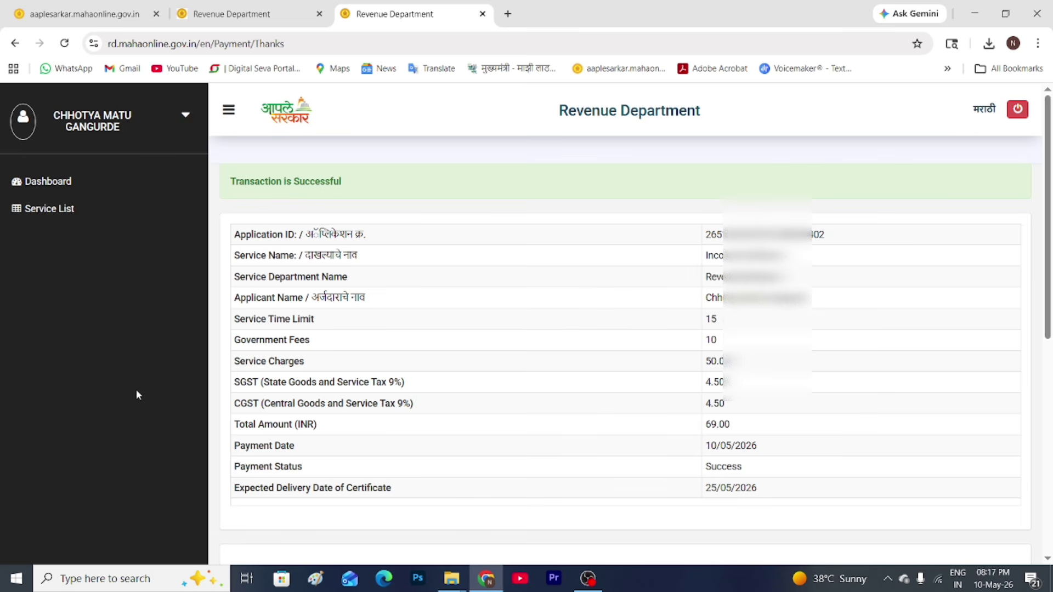
Print the successful-transaction receipt to the Save as PDF destination and save the file
{"action": "scroll", "coordinate": [589, 321], "scroll_direction": "down", "scroll_amount": 5}
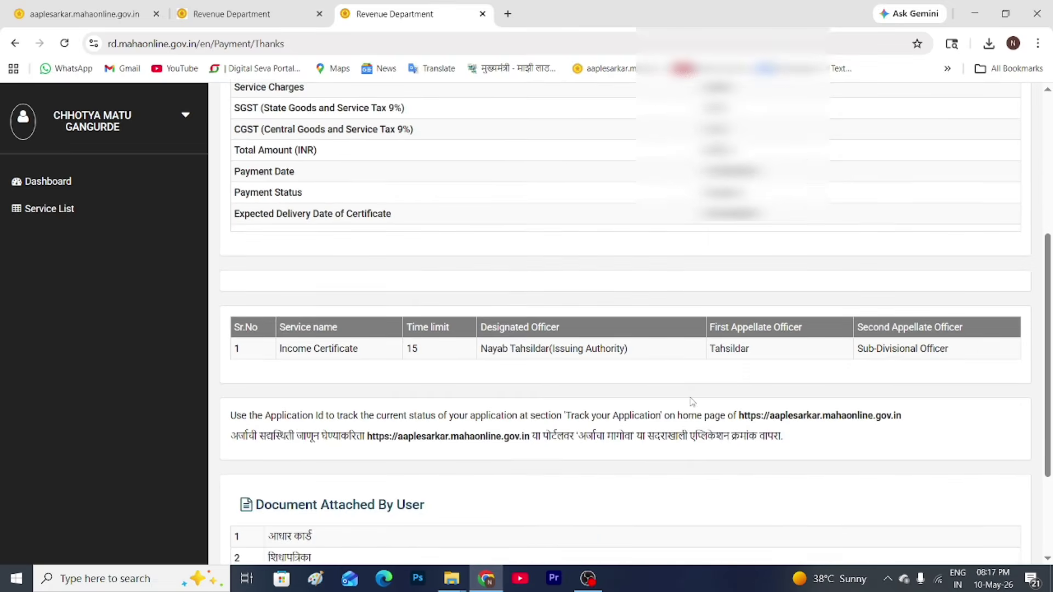
{"action": "scroll", "coordinate": [692, 402], "scroll_direction": "down", "scroll_amount": 3}
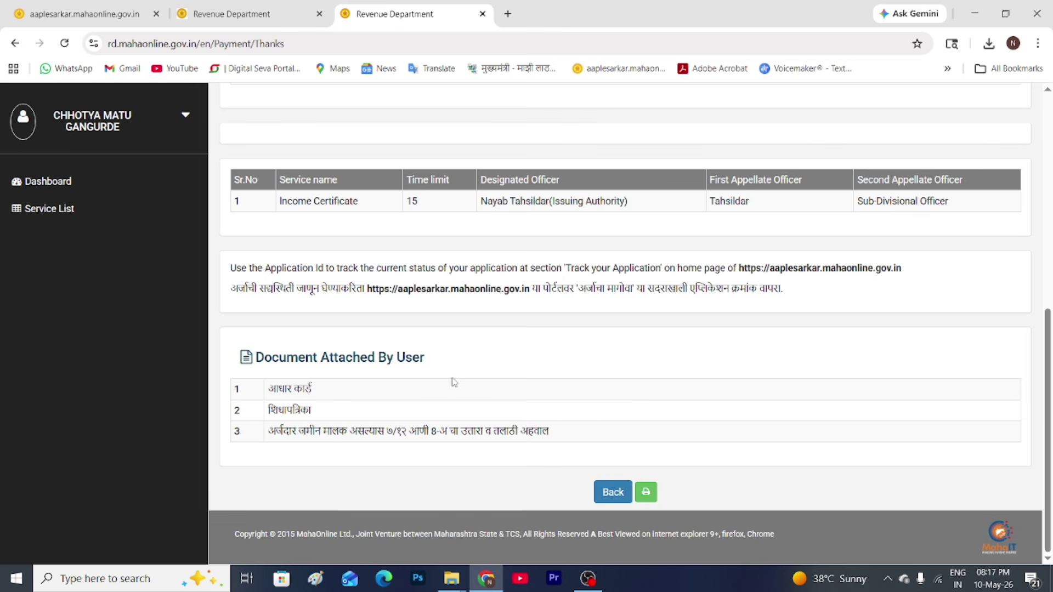
{"action": "left_click", "coordinate": [645, 497]}
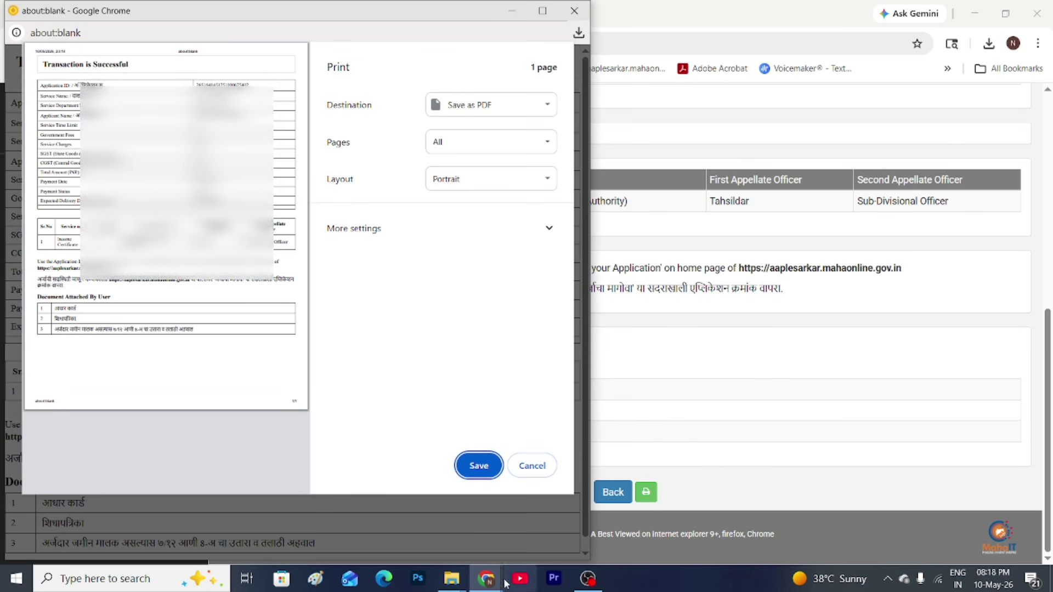
{"action": "left_click", "coordinate": [474, 465]}
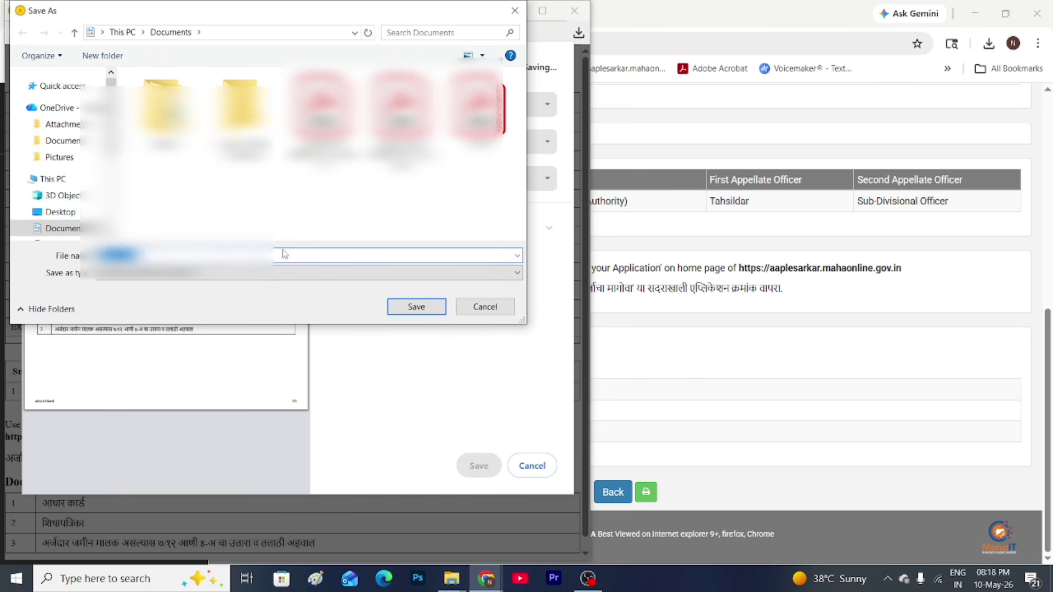
{"action": "left_click", "coordinate": [418, 308]}
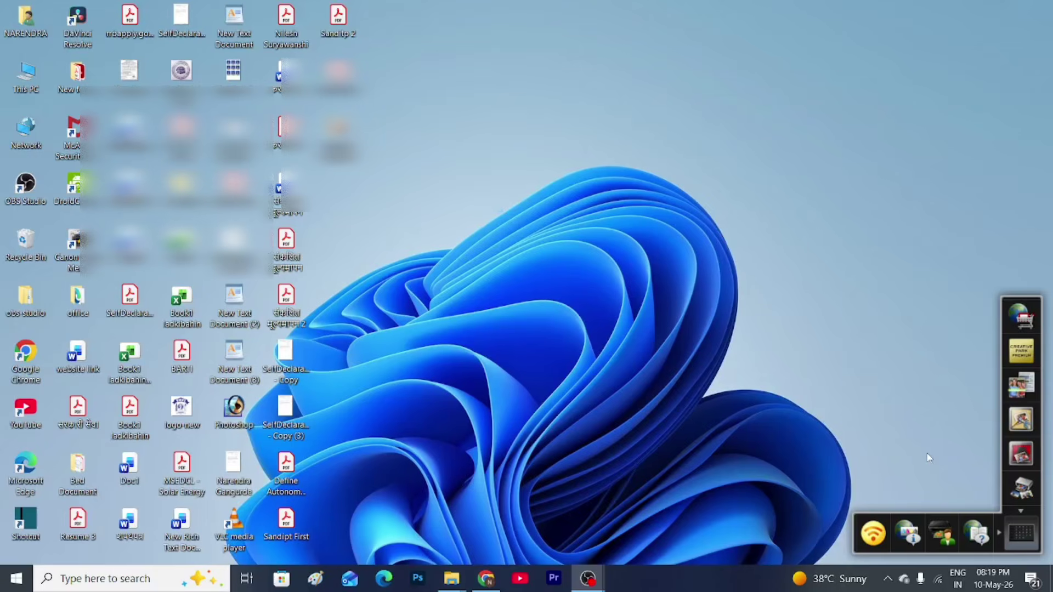
Close the OBS Stats window and bring Chrome with the Aaple Sarkar home page forward
{"action": "mouse_move", "coordinate": [587, 579]}
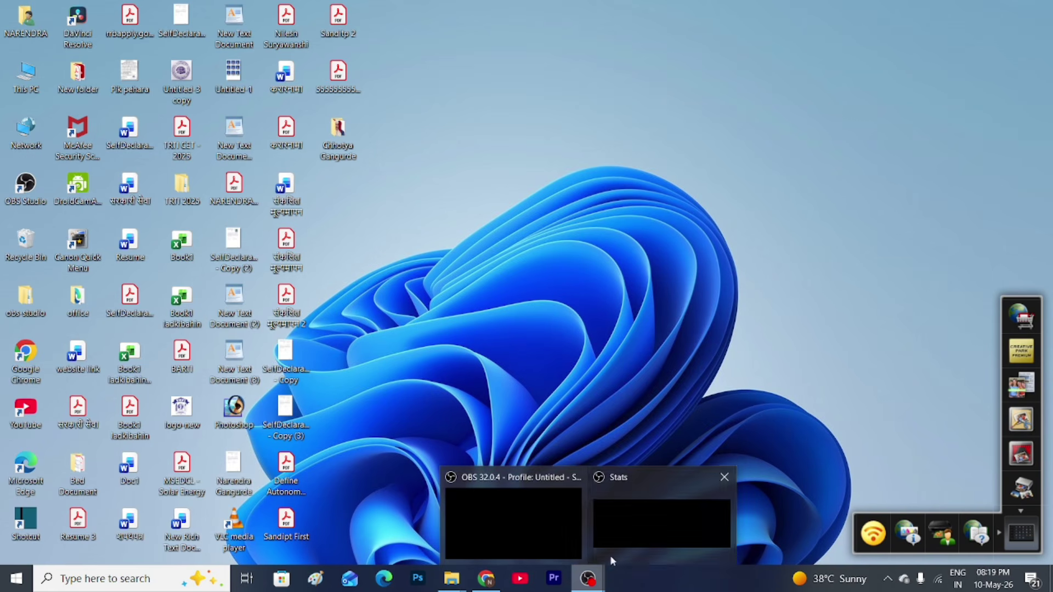
{"action": "left_click", "coordinate": [725, 478]}
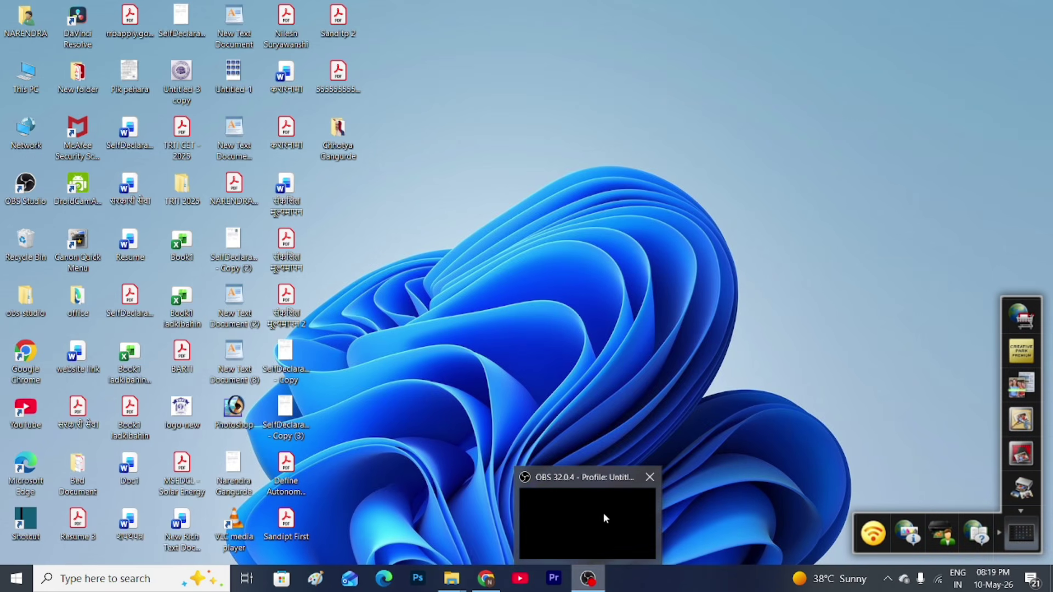
{"action": "left_click", "coordinate": [486, 579]}
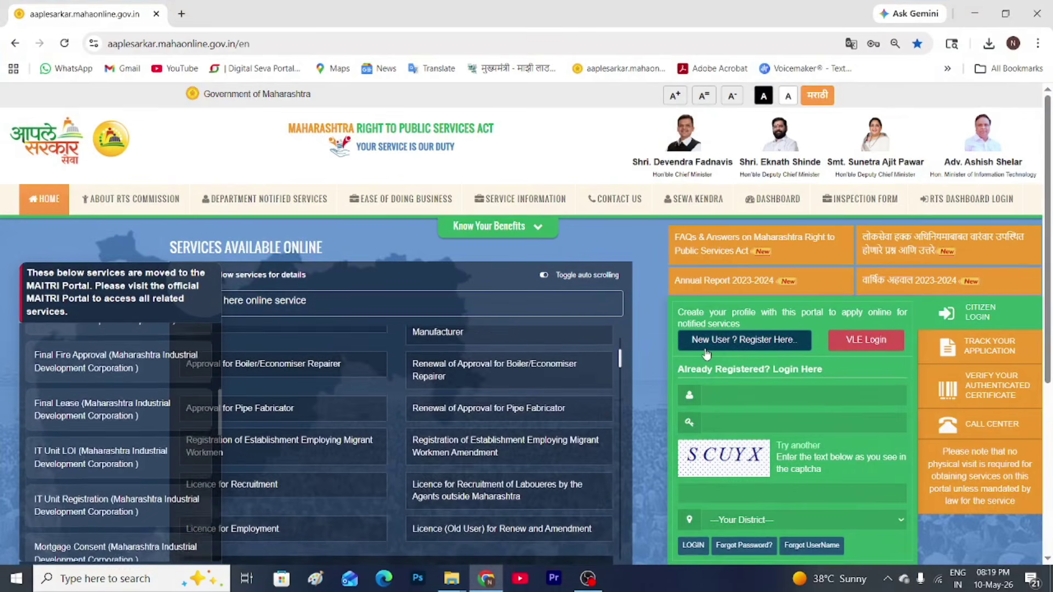
Start new-user registration with mobile OTP verification and choose Parbhani as the district
{"action": "left_click", "coordinate": [708, 344]}
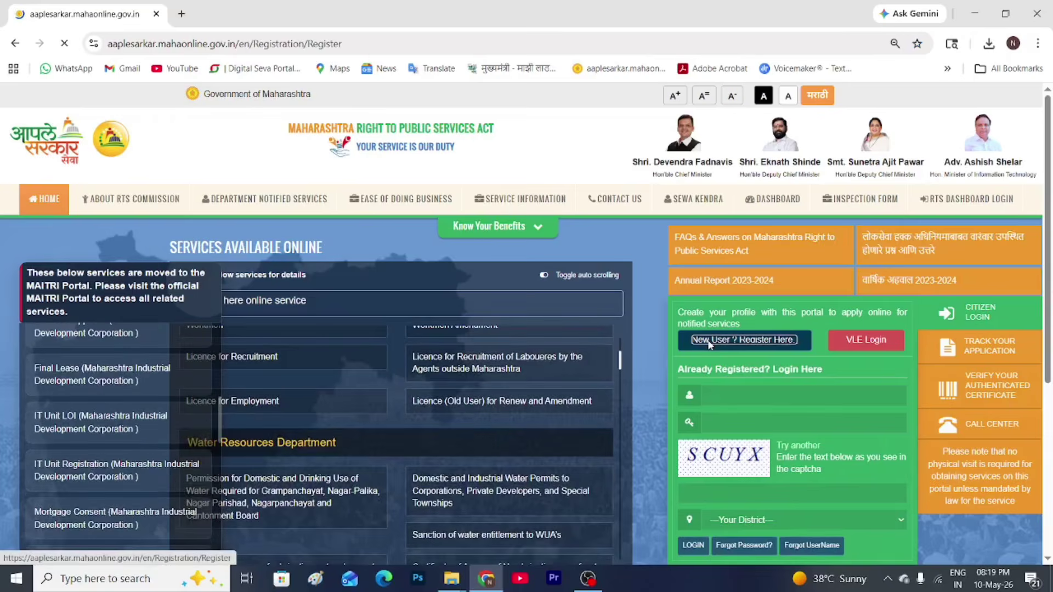
{"action": "scroll", "coordinate": [694, 354], "scroll_direction": "down", "scroll_amount": 1}
{"action": "scroll", "coordinate": [695, 354], "scroll_direction": "down", "scroll_amount": 2}
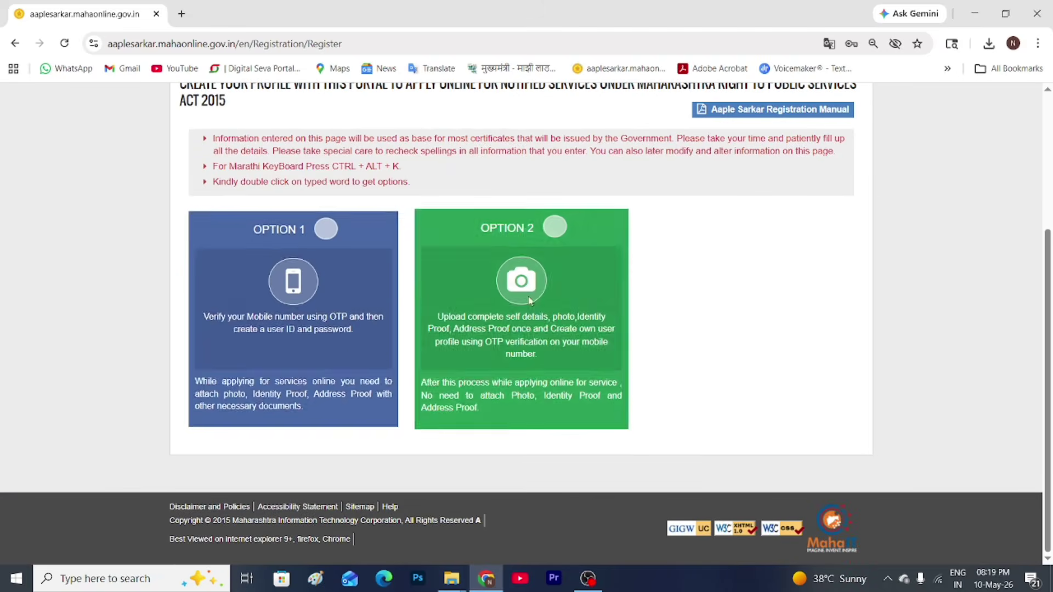
{"action": "left_click", "coordinate": [326, 227]}
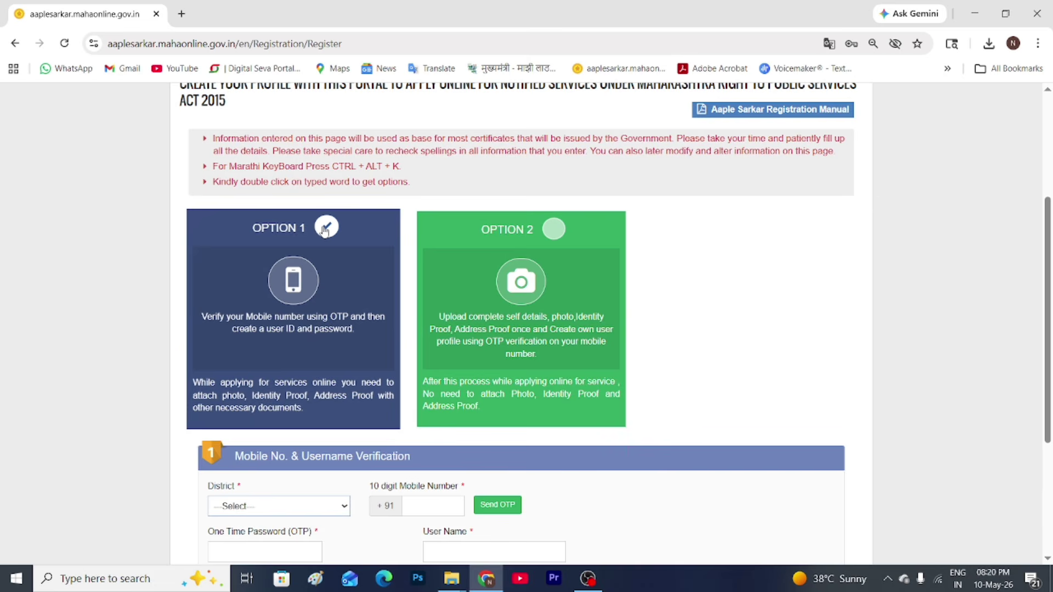
{"action": "scroll", "coordinate": [253, 356], "scroll_direction": "down", "scroll_amount": 2}
{"action": "left_click", "coordinate": [249, 373]}
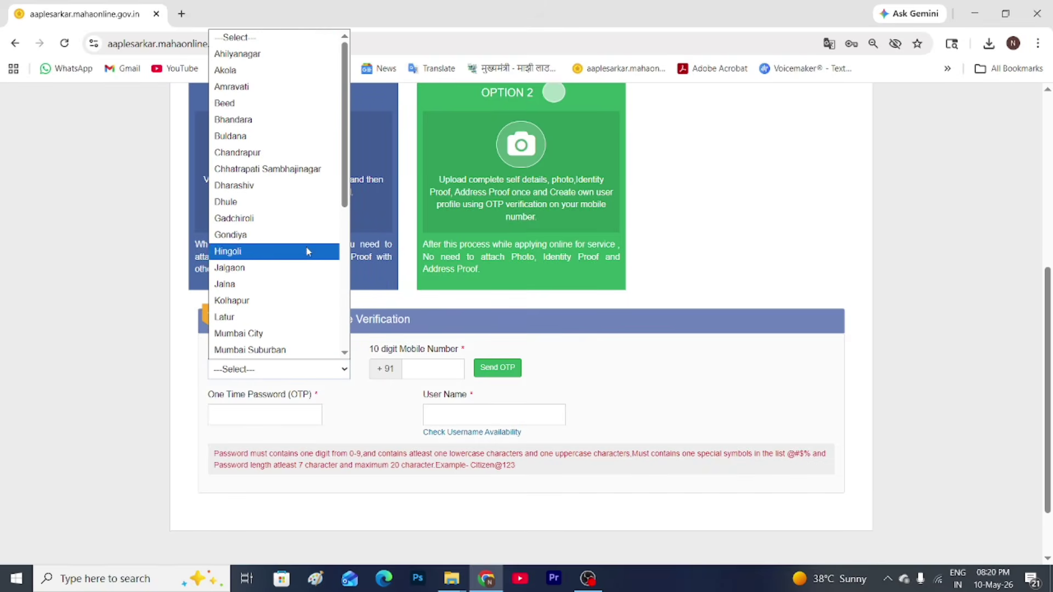
{"action": "scroll", "coordinate": [277, 274], "scroll_direction": "down", "scroll_amount": 2}
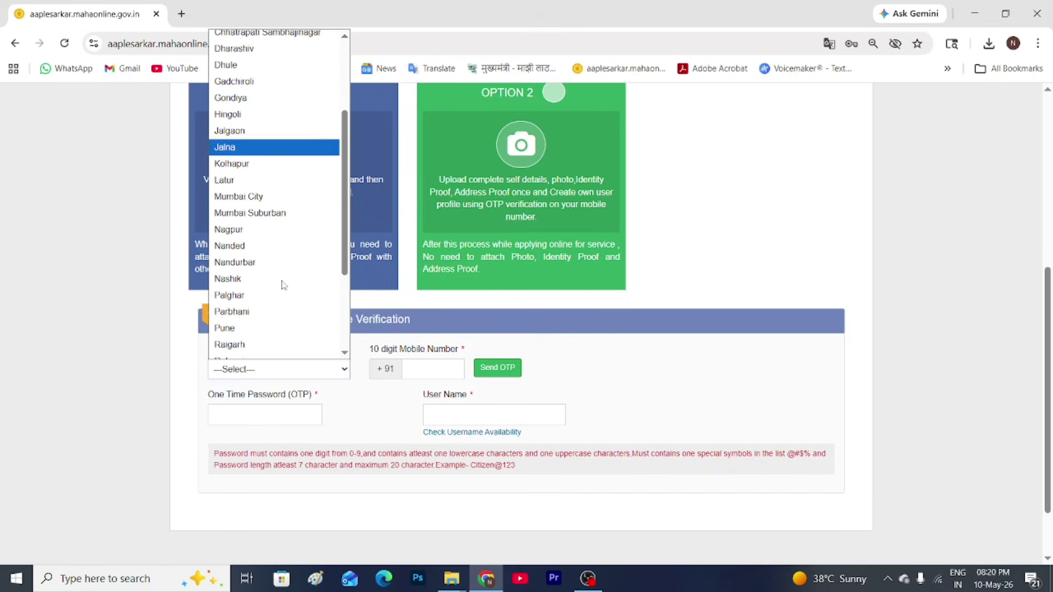
{"action": "left_click", "coordinate": [257, 320]}
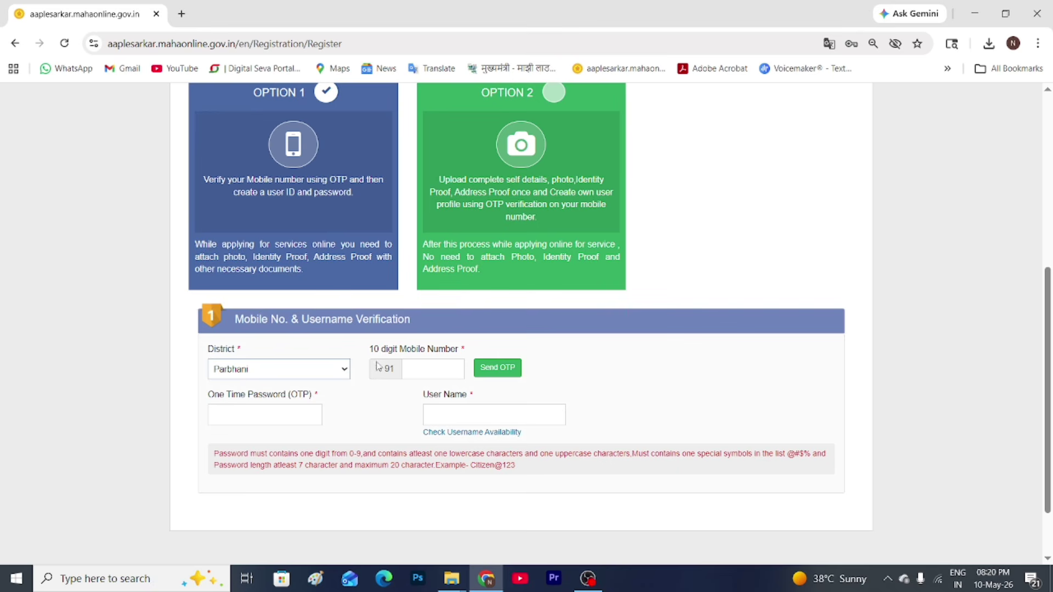
Enter the mobile number and fill in the one-time password from saved entries
{"action": "left_click", "coordinate": [421, 366]}
{"action": "type", "text": "0000000000"}
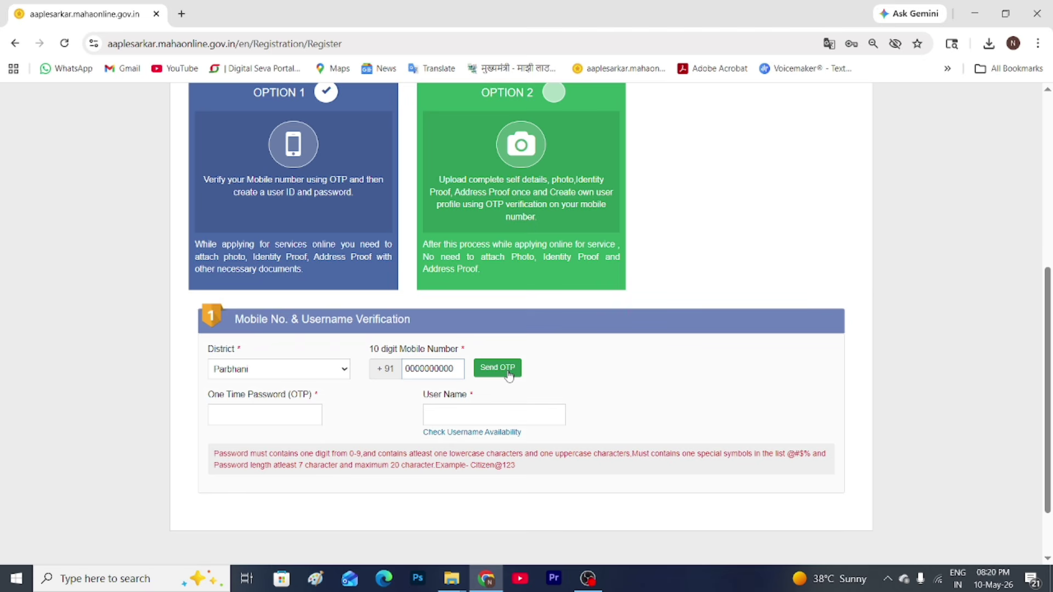
{"action": "left_click", "coordinate": [246, 411]}
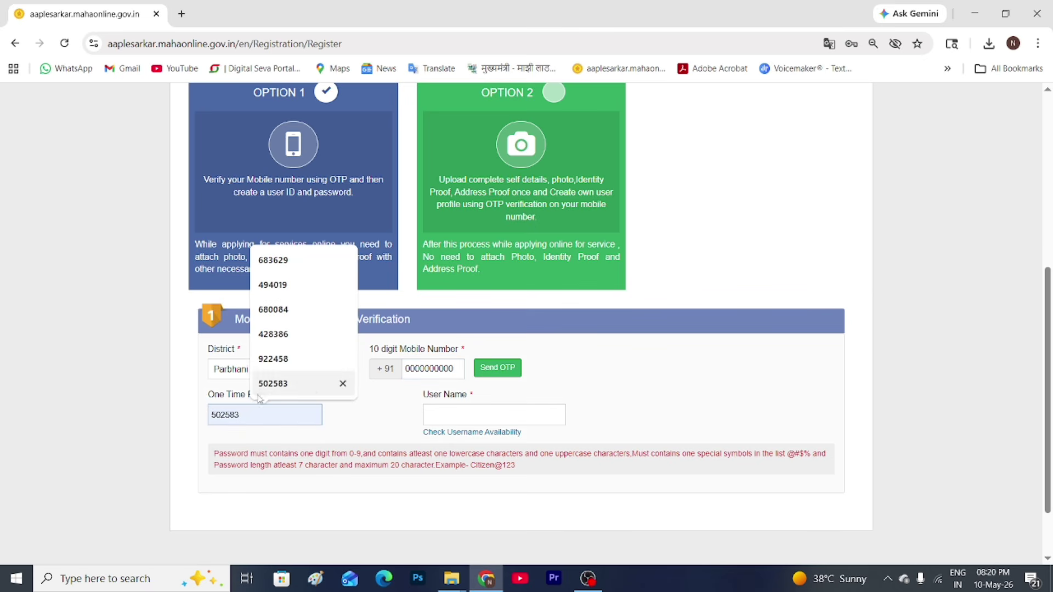
{"action": "left_click", "coordinate": [261, 390]}
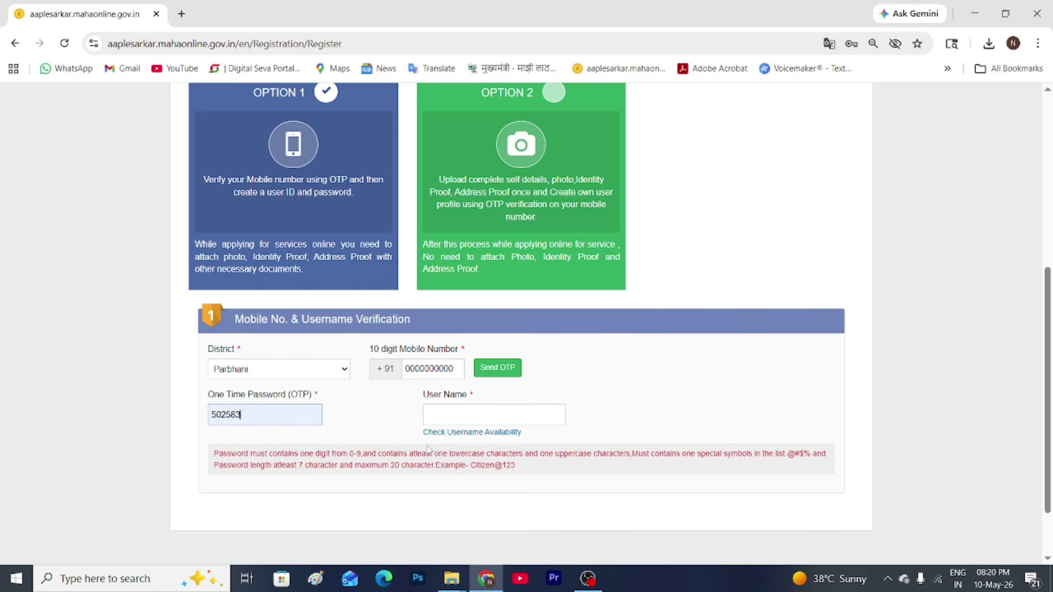
Enter username 'Abc4455' and confirm it is available
{"action": "left_click", "coordinate": [457, 412]}
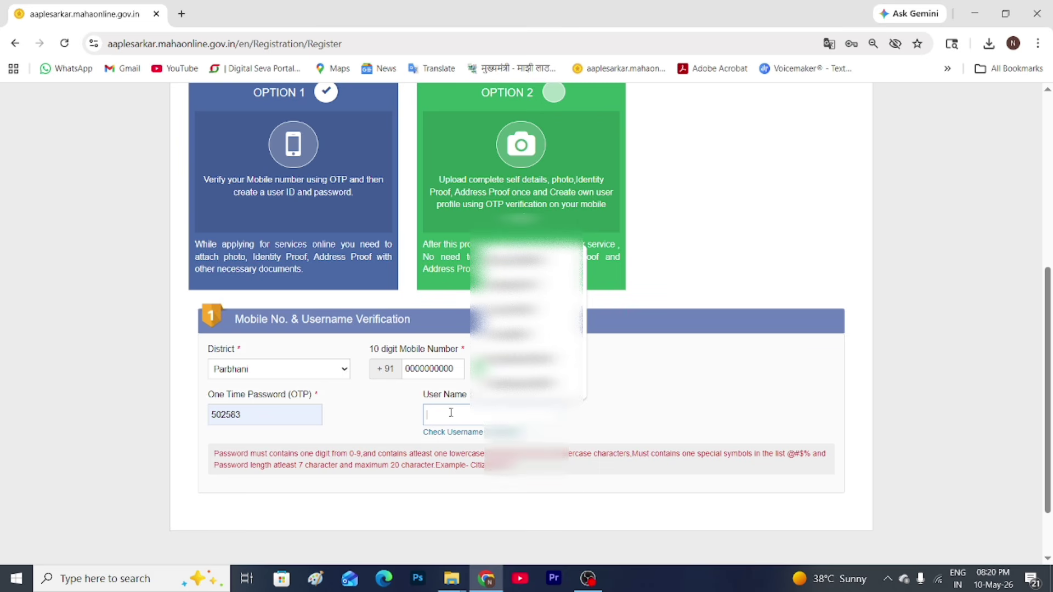
{"action": "type", "text": "Abc"}
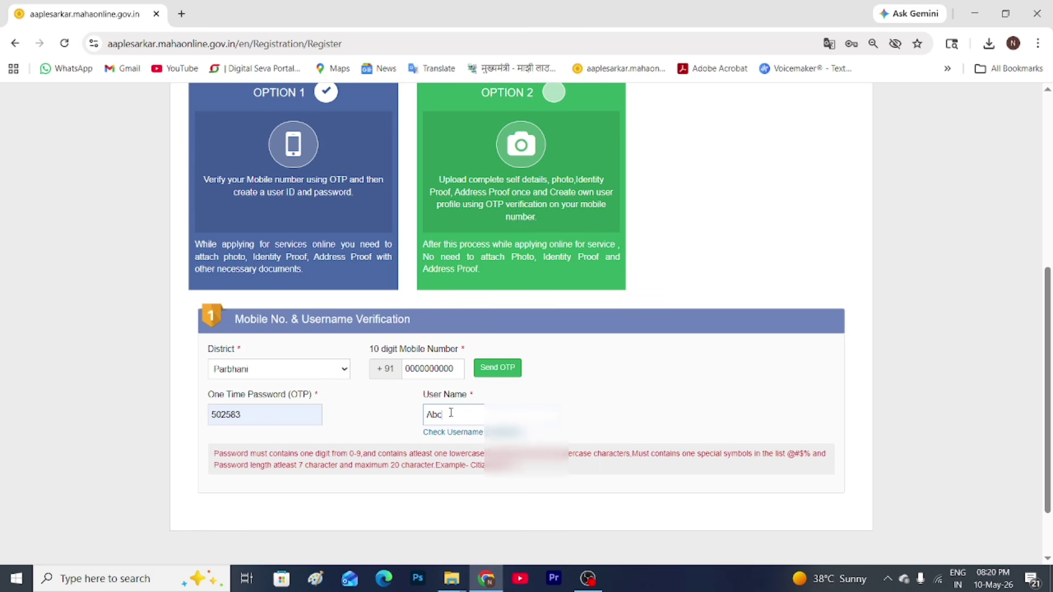
{"action": "type", "text": "44552"}
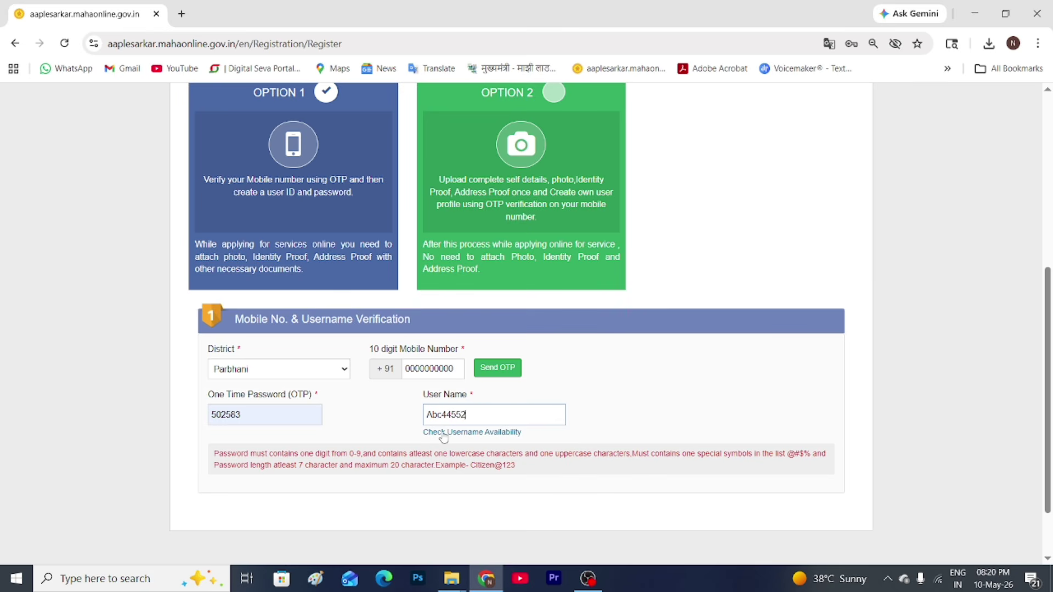
{"action": "left_click", "coordinate": [443, 433]}
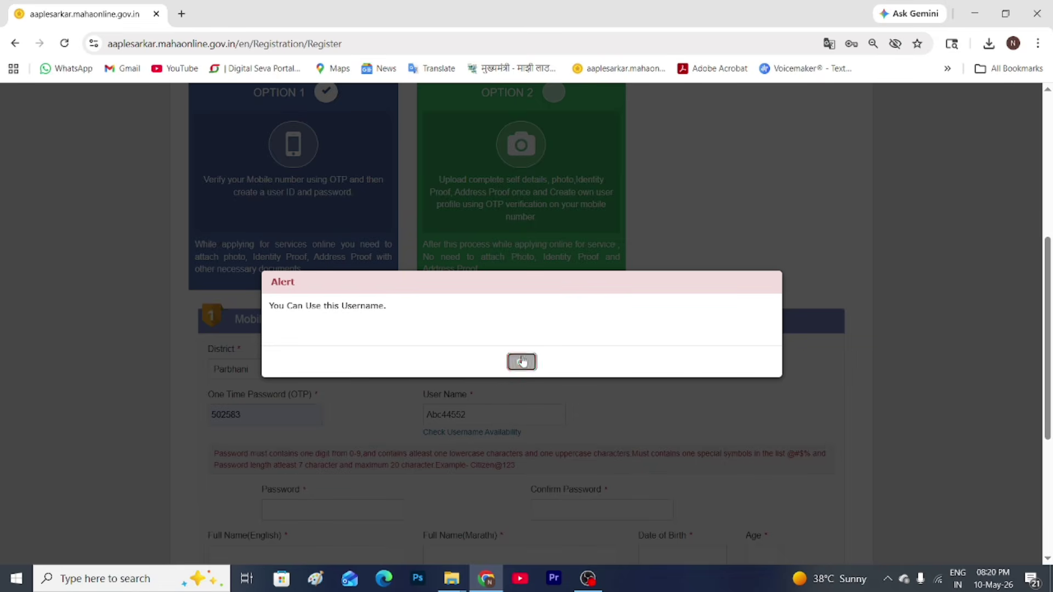
{"action": "left_click", "coordinate": [521, 362]}
Fill in the password and the matching confirm-password field, dismissing the password rules notice
{"action": "left_click", "coordinate": [300, 368]}
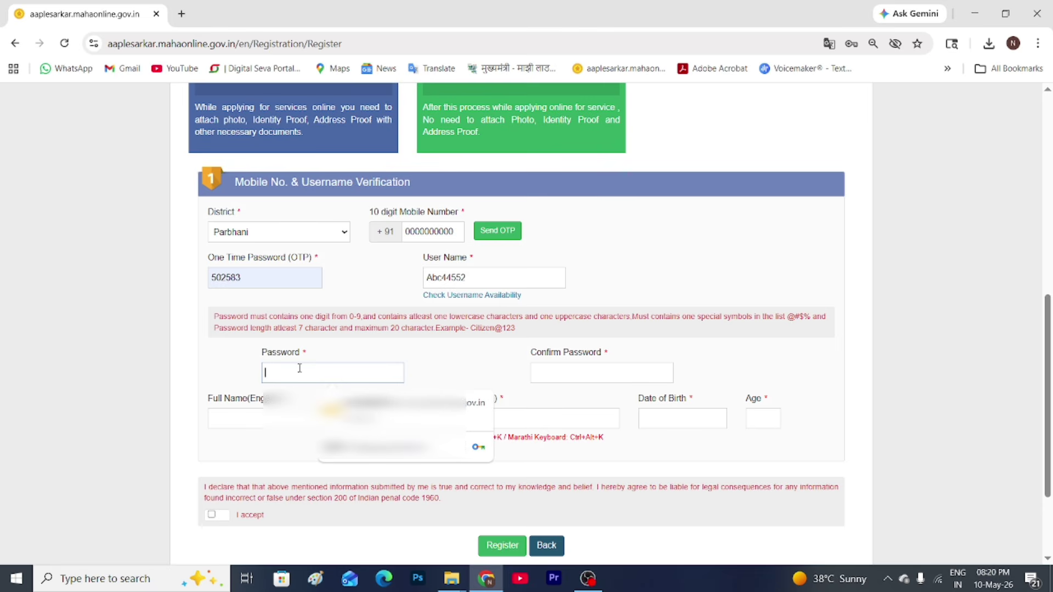
{"action": "left_click", "coordinate": [383, 368]}
{"action": "type", "text": "A"}
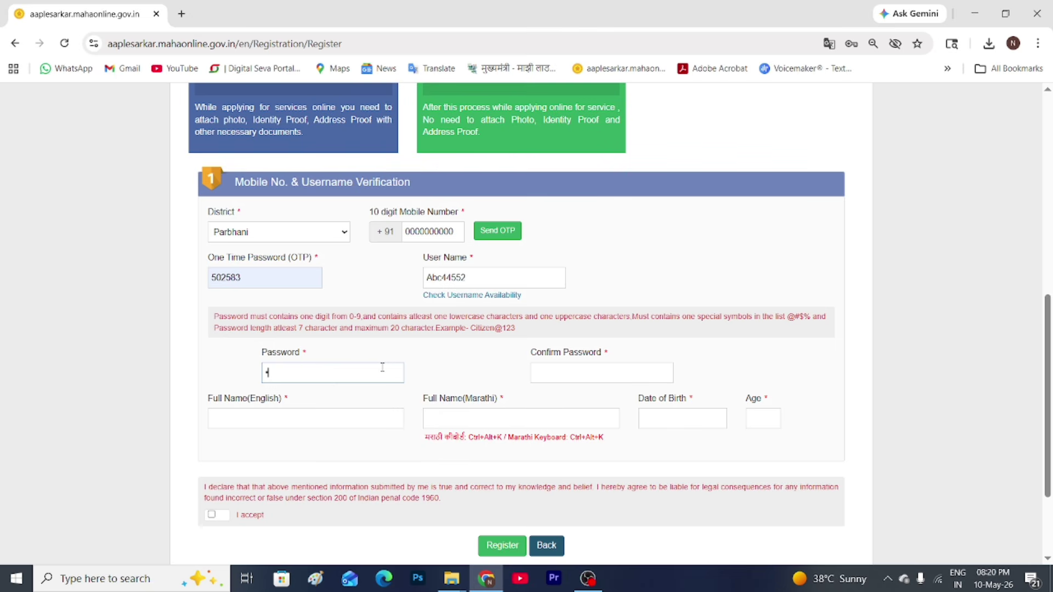
{"action": "left_click", "coordinate": [573, 369]}
{"action": "left_click", "coordinate": [520, 360]}
{"action": "left_click", "coordinate": [304, 372]}
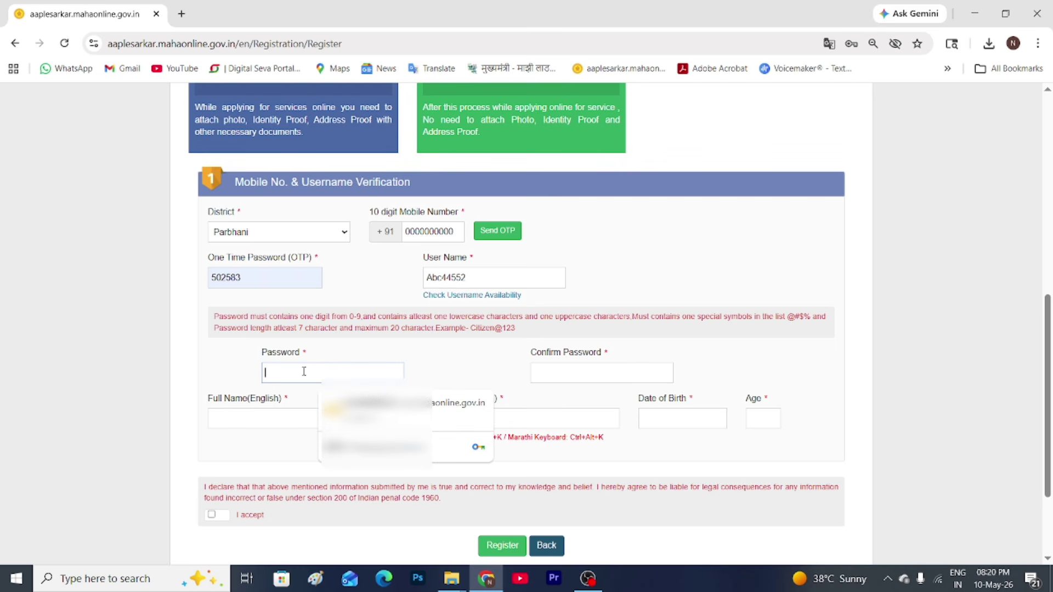
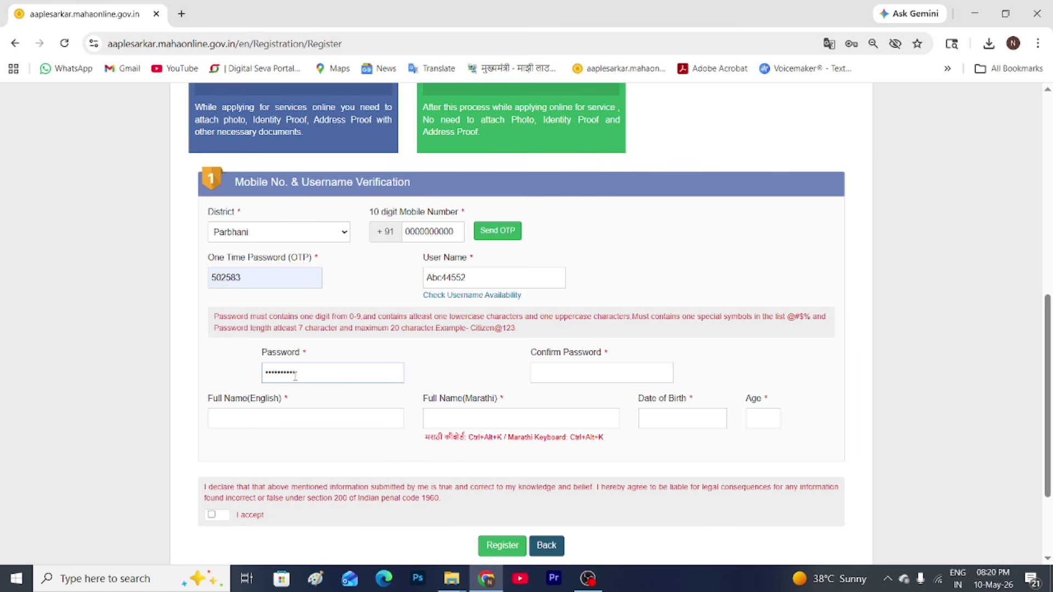
{"action": "left_click", "coordinate": [567, 377]}
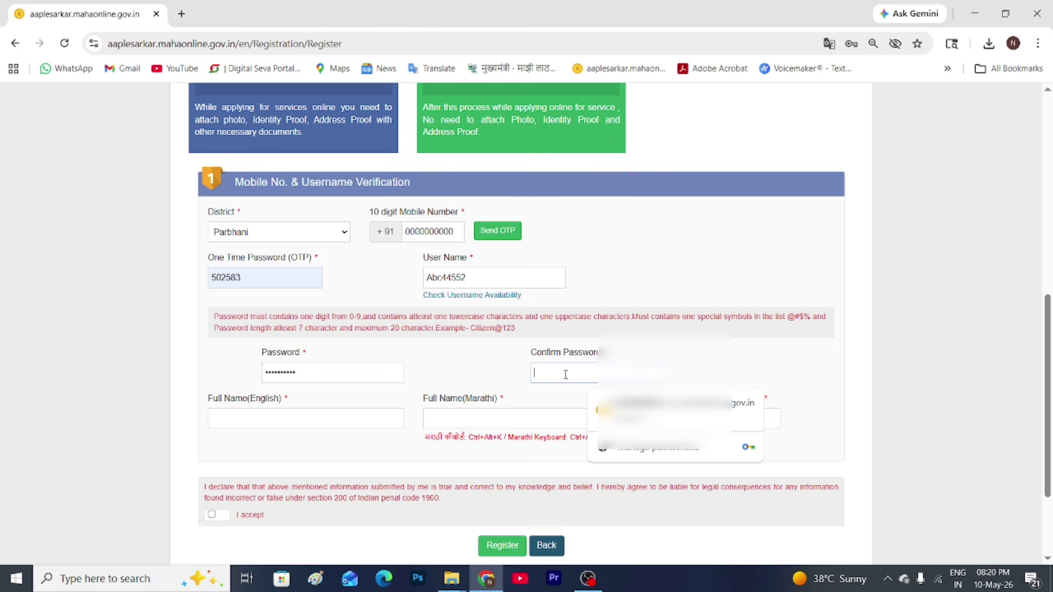
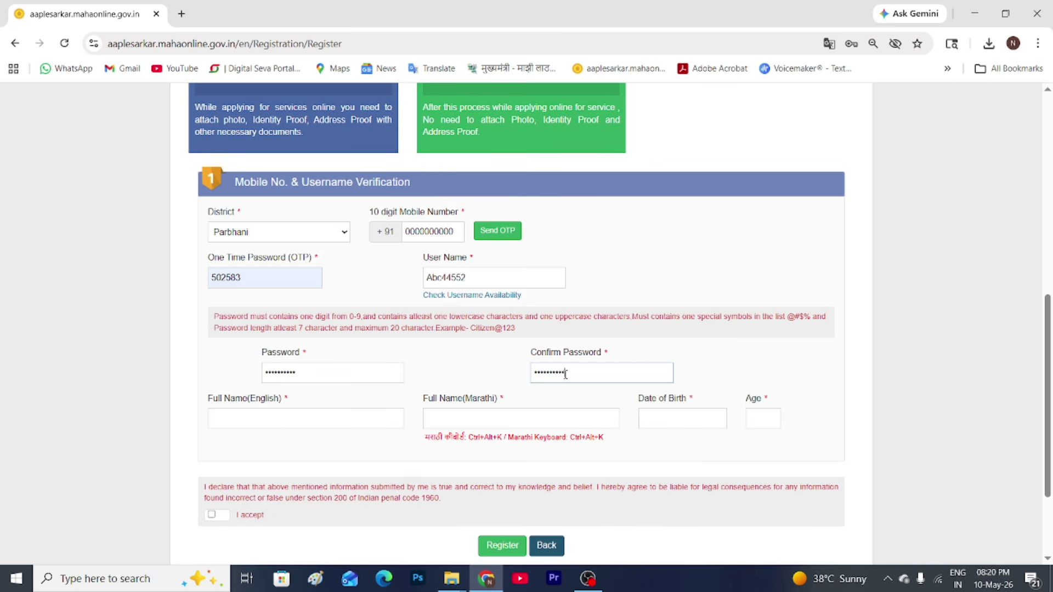
Fill in the full name in English and in Marathi
{"action": "left_click", "coordinate": [293, 421]}
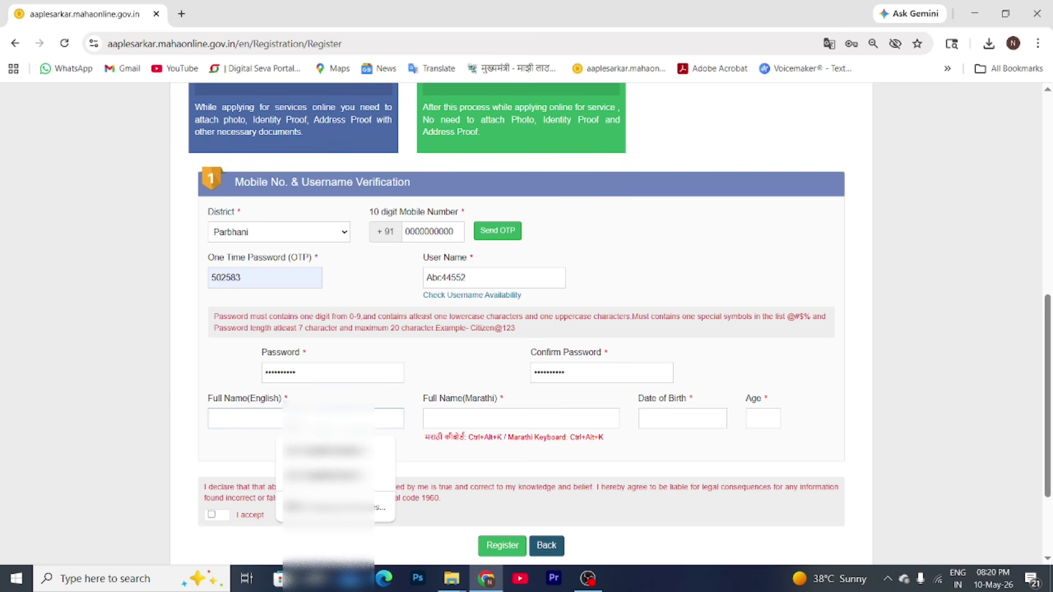
{"action": "type", "text": "s"}
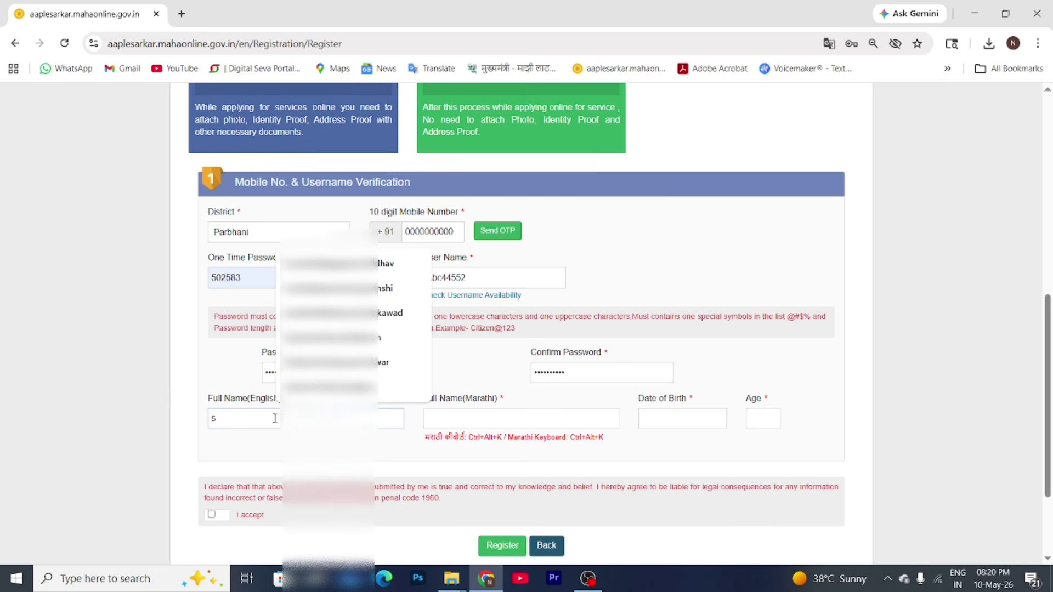
{"action": "key", "text": "BackSpace"}
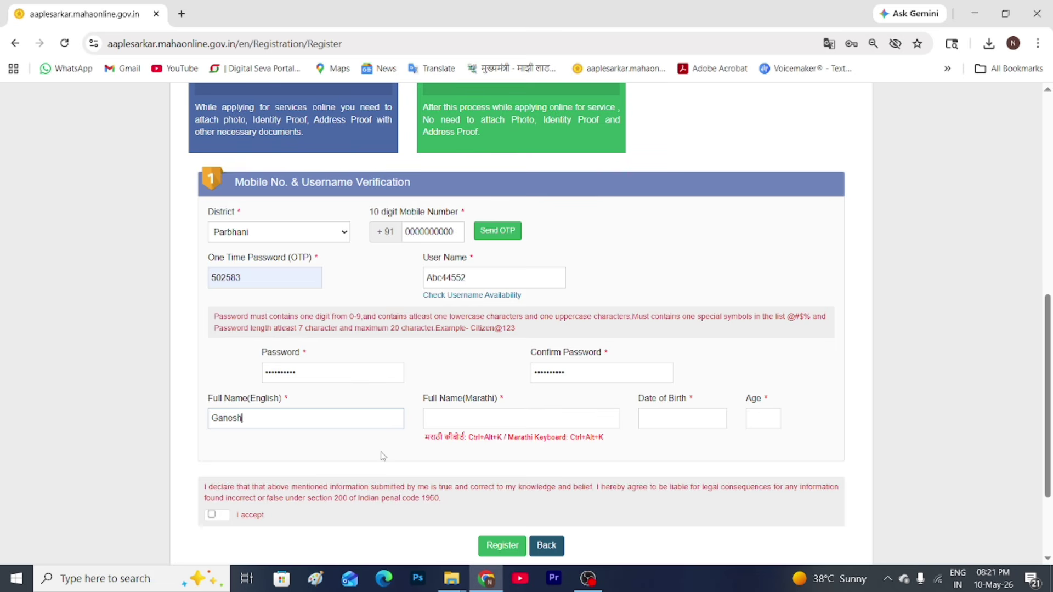
{"action": "left_click", "coordinate": [495, 412]}
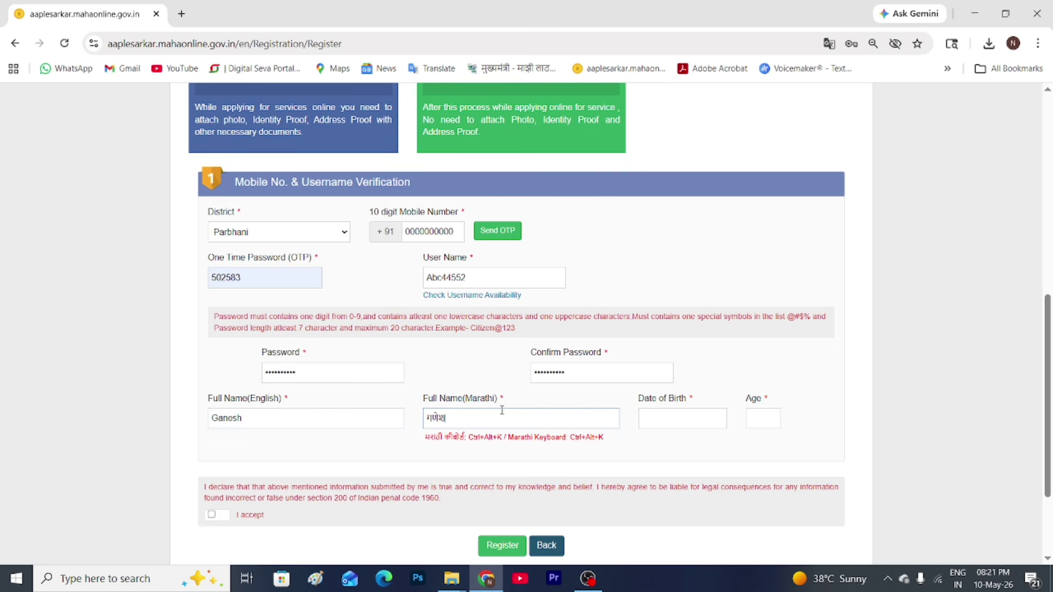
Set the date of birth to 10 May 1911 in the calendar picker
{"action": "left_click", "coordinate": [670, 420]}
{"action": "left_click", "coordinate": [730, 263]}
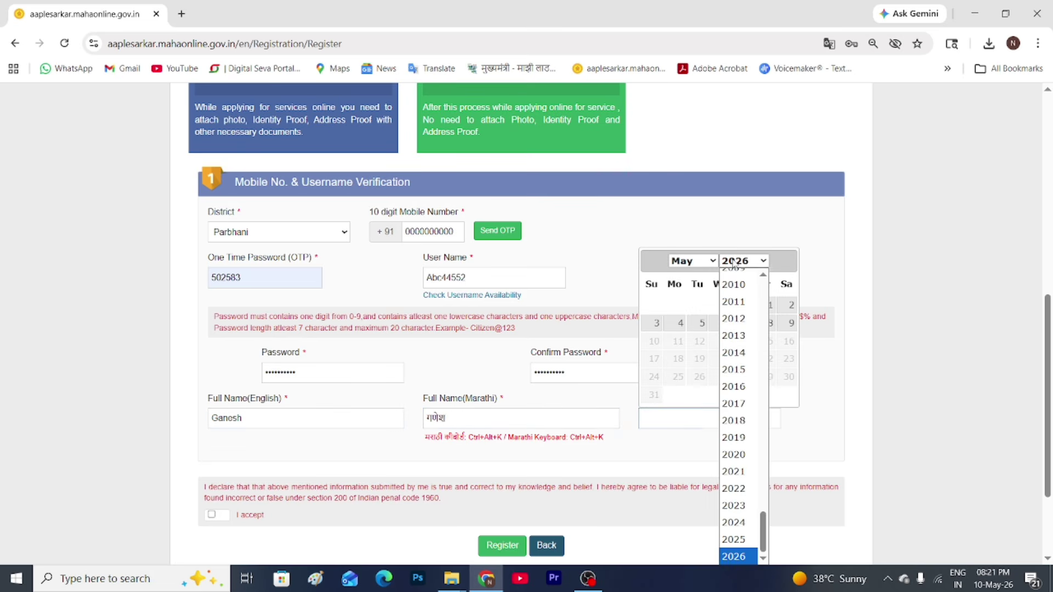
{"action": "scroll", "coordinate": [736, 296], "scroll_direction": "up", "scroll_amount": 20}
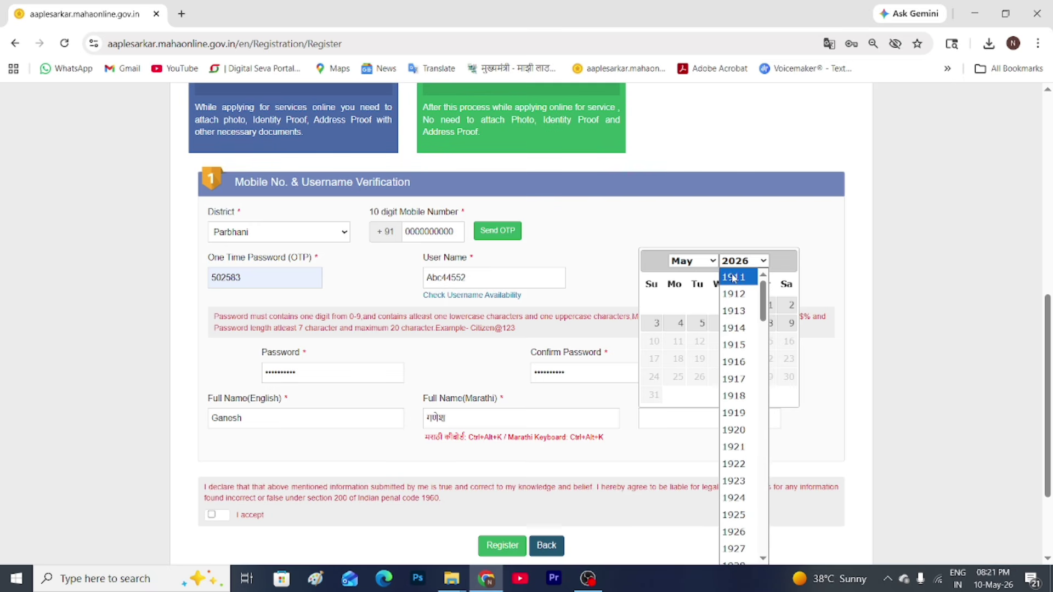
{"action": "left_click", "coordinate": [732, 277]}
{"action": "left_click", "coordinate": [725, 323]}
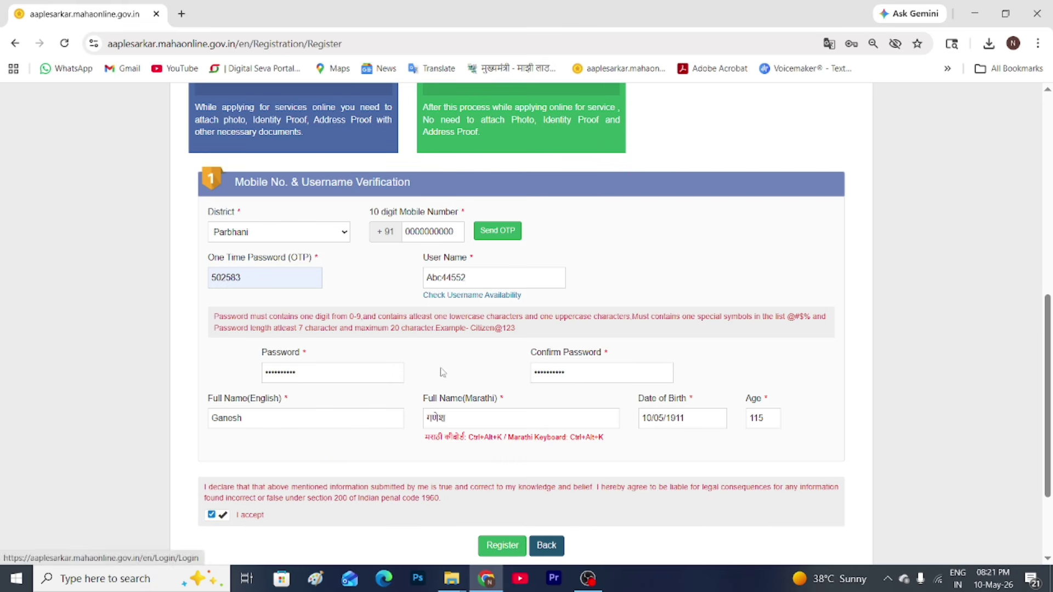
Load the Aaple Sarkar home page in a new tab from the aaplesarkar bookmark
{"action": "left_click", "coordinate": [181, 14]}
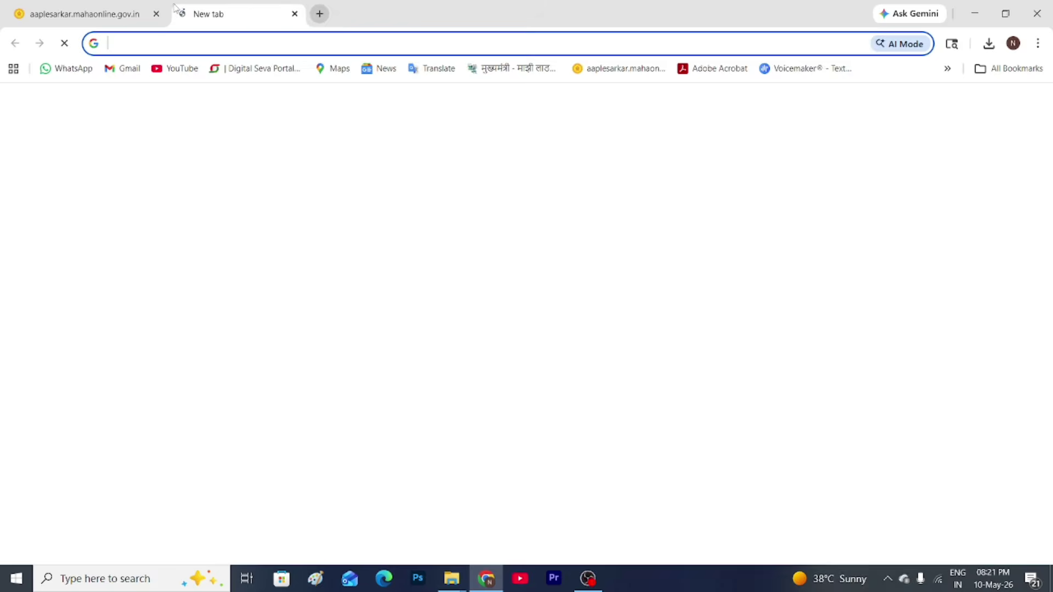
{"action": "left_click", "coordinate": [601, 67]}
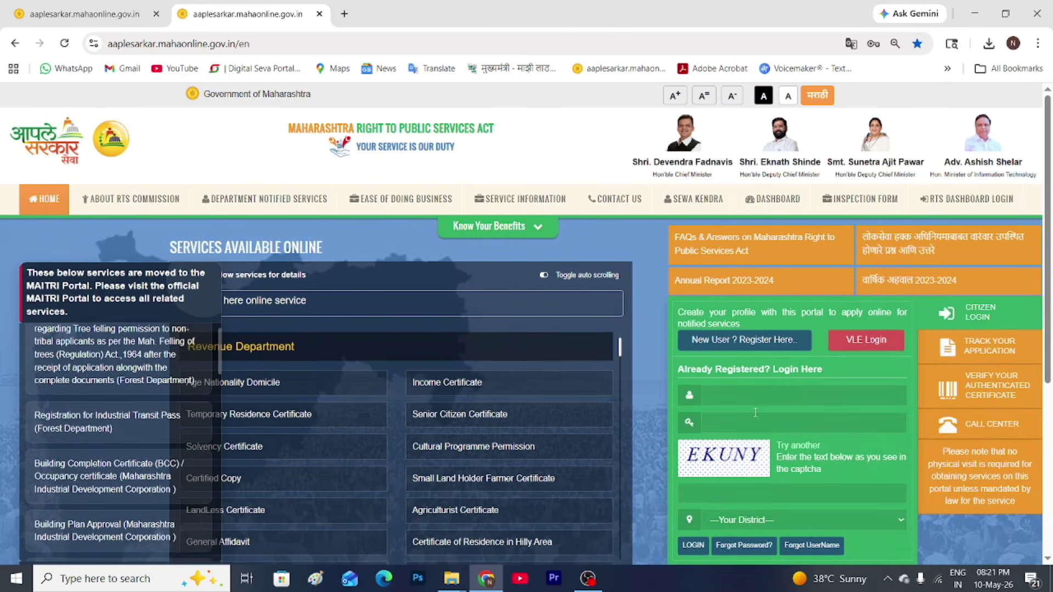
{"action": "scroll", "coordinate": [738, 431], "scroll_direction": "down", "scroll_amount": 1}
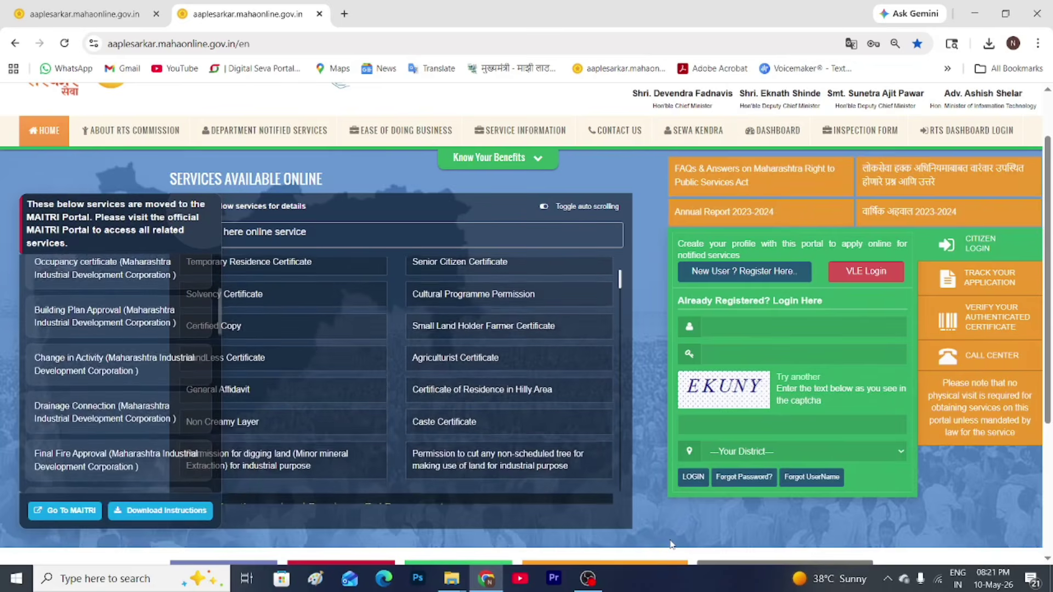
{"action": "left_click", "coordinate": [588, 579]}
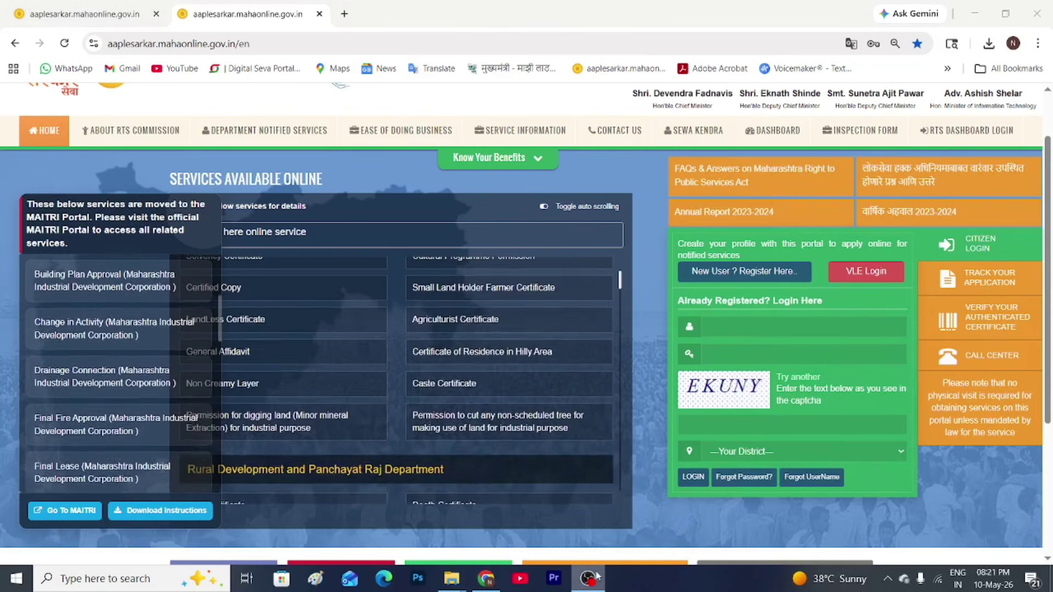